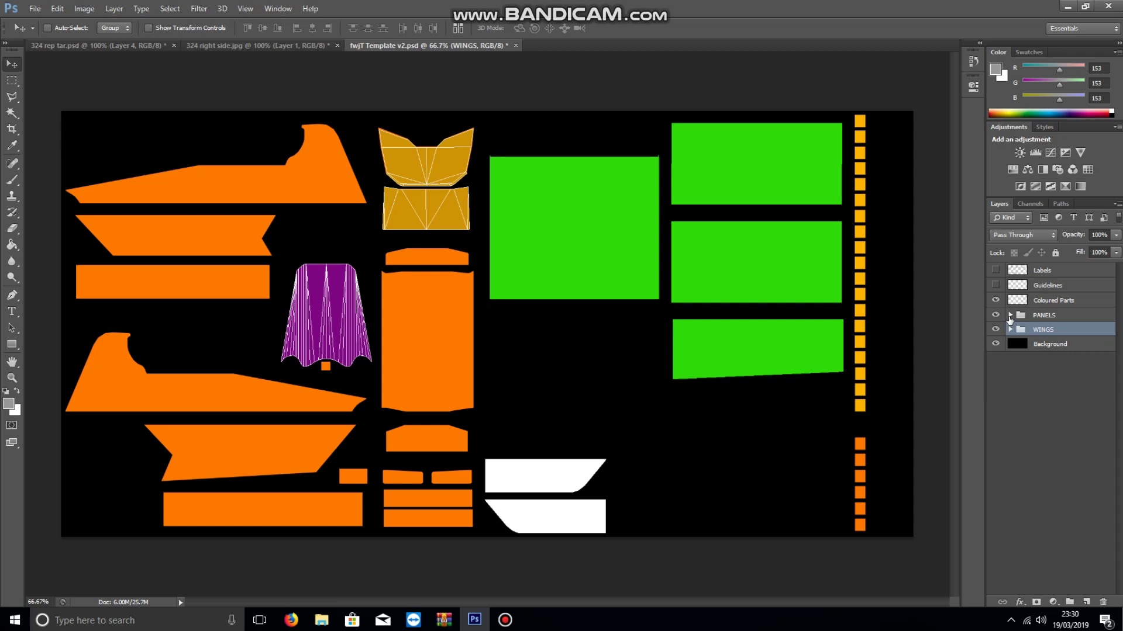
- Hide the curved back panel wireframe, Scoop 3 wireframe and Scoop 3 panel layers in the PANELS group
{"action": "left_click", "coordinate": [1010, 316]}
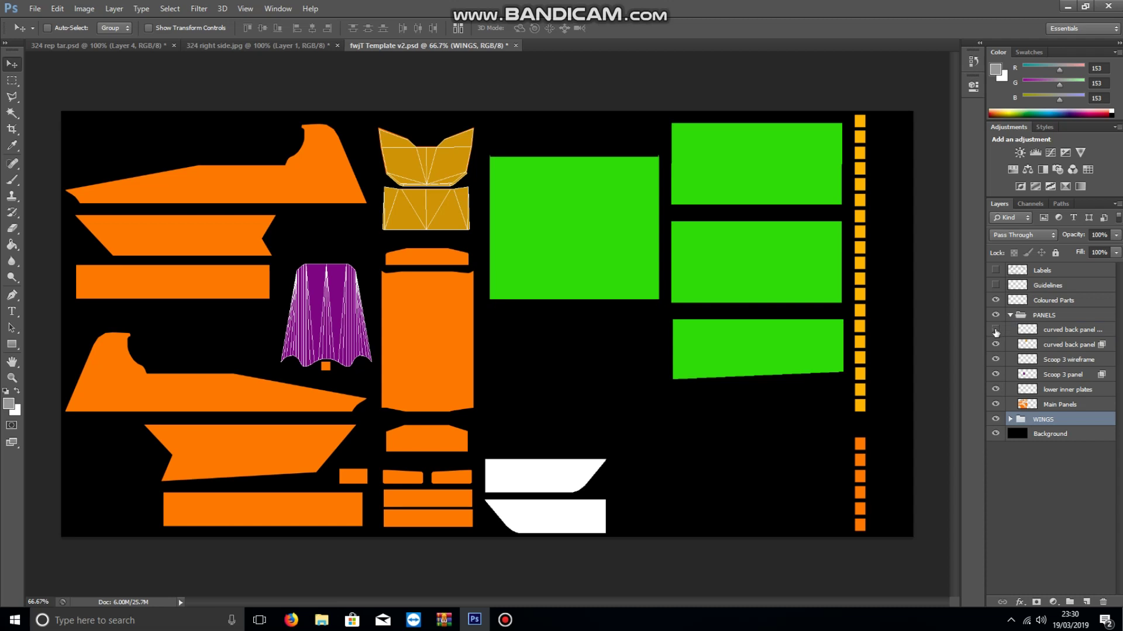
{"action": "left_click", "coordinate": [995, 330]}
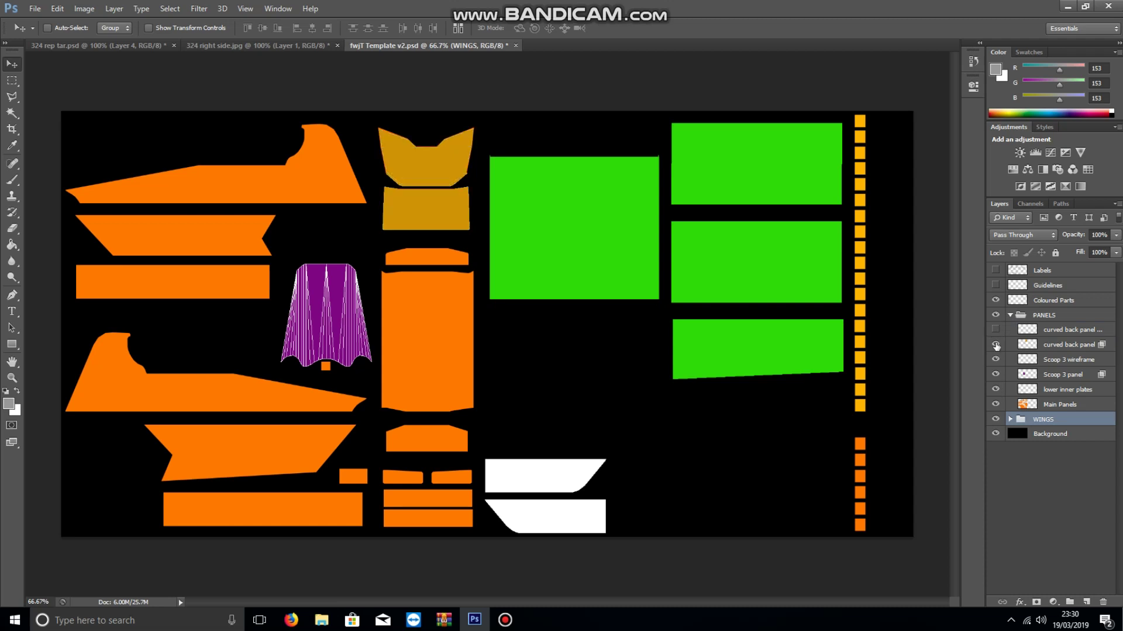
{"action": "left_click", "coordinate": [994, 374]}
{"action": "left_click", "coordinate": [994, 374]}
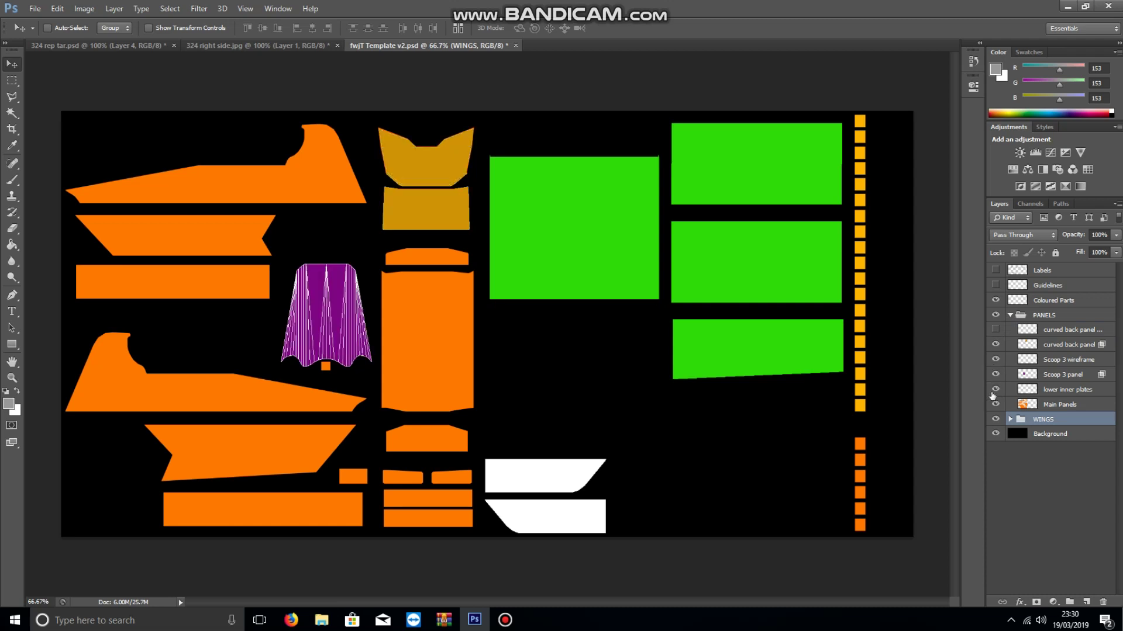
{"action": "left_click", "coordinate": [995, 360]}
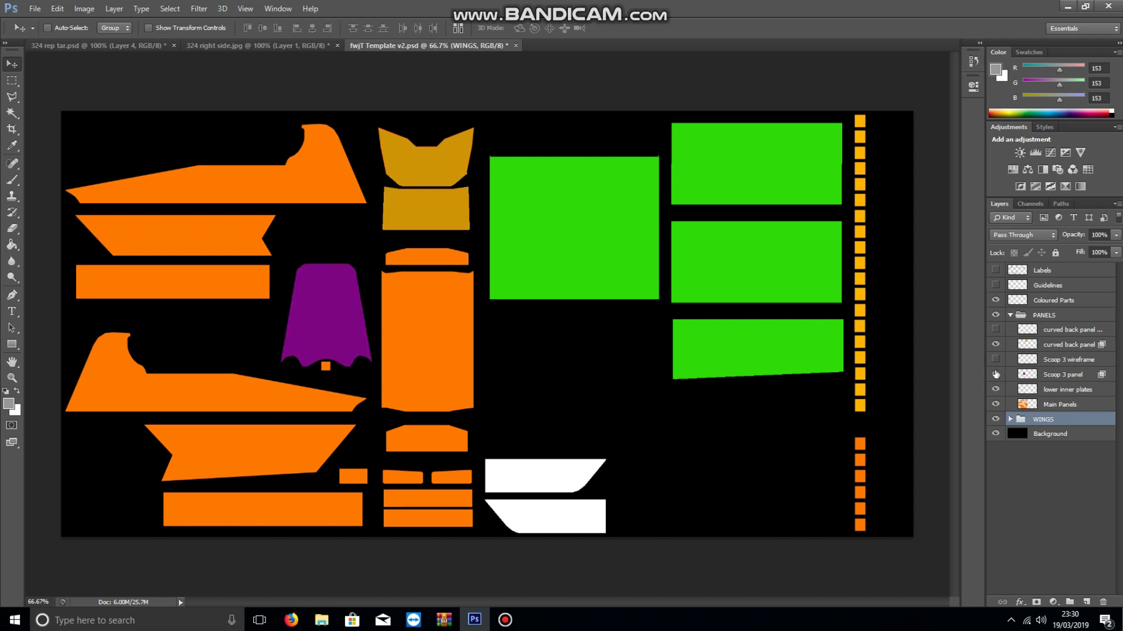
{"action": "left_click", "coordinate": [995, 374]}
{"action": "left_click", "coordinate": [993, 390]}
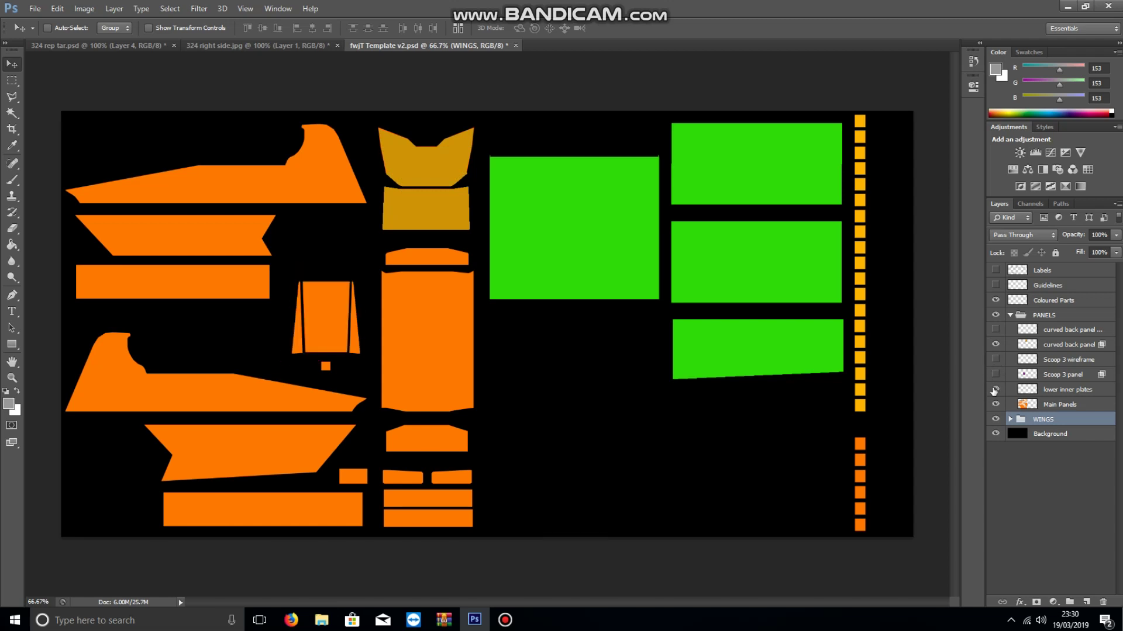
{"action": "left_click", "coordinate": [993, 390]}
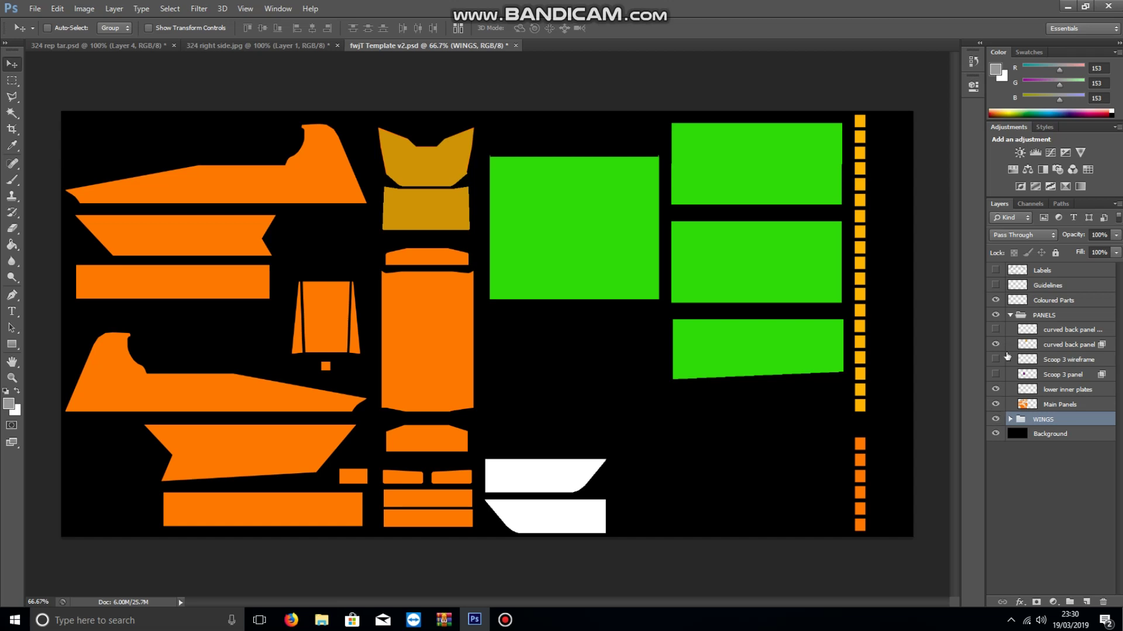
{"action": "left_click", "coordinate": [1010, 316]}
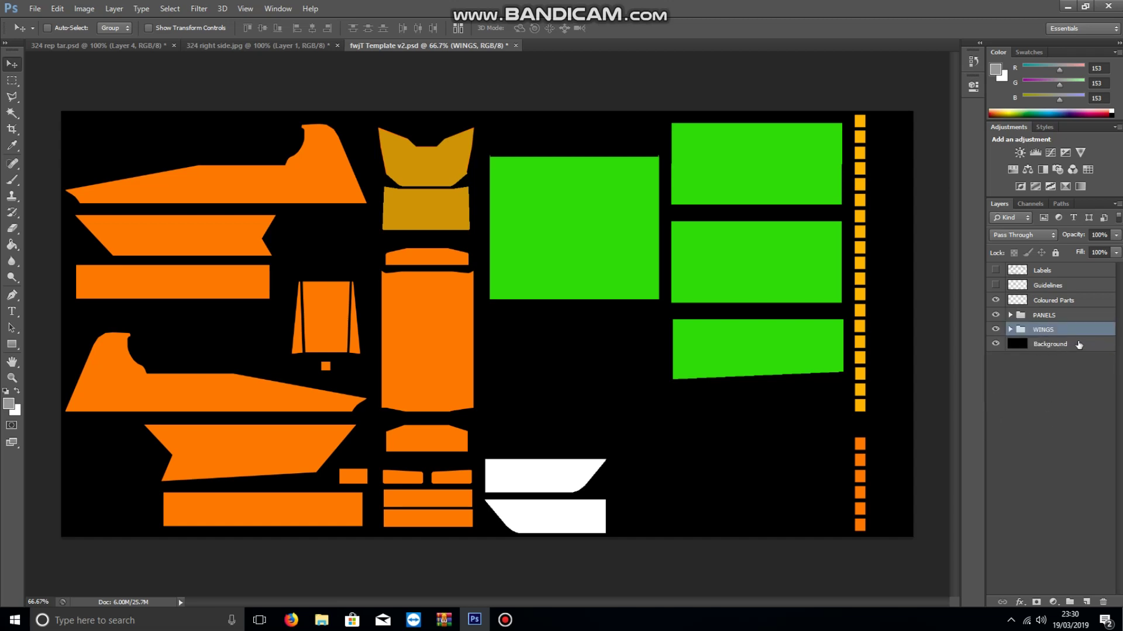
- Make Main Panels the active layer in the PANELS group and set the foreground colour to pink ff0099
{"action": "left_click", "coordinate": [1065, 316]}
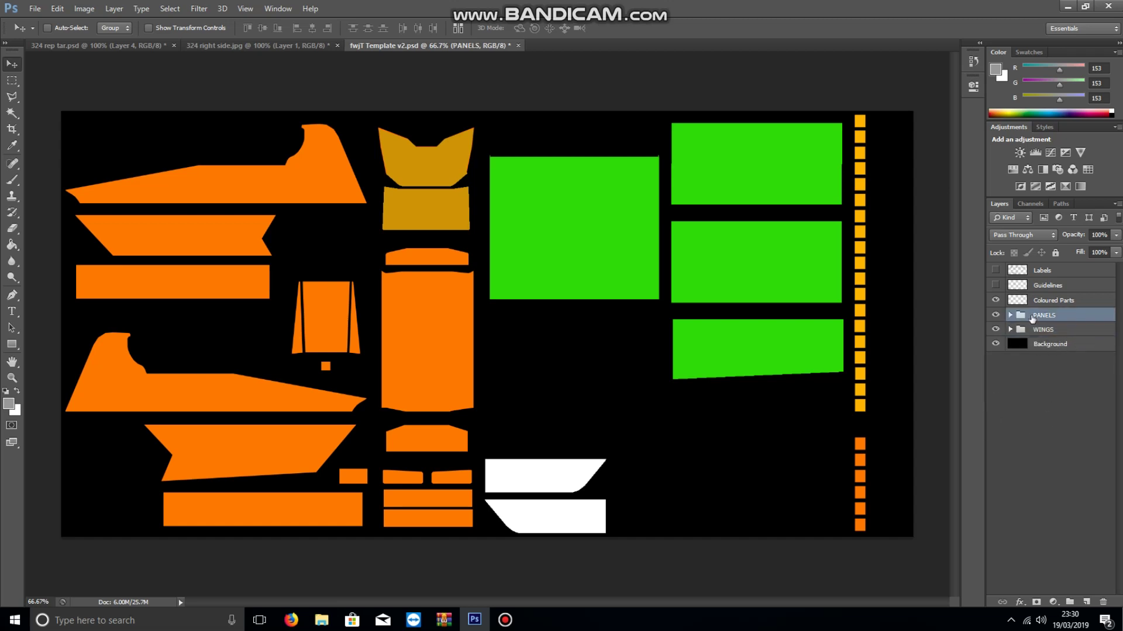
{"action": "left_click", "coordinate": [1009, 317]}
{"action": "left_click", "coordinate": [1076, 408]}
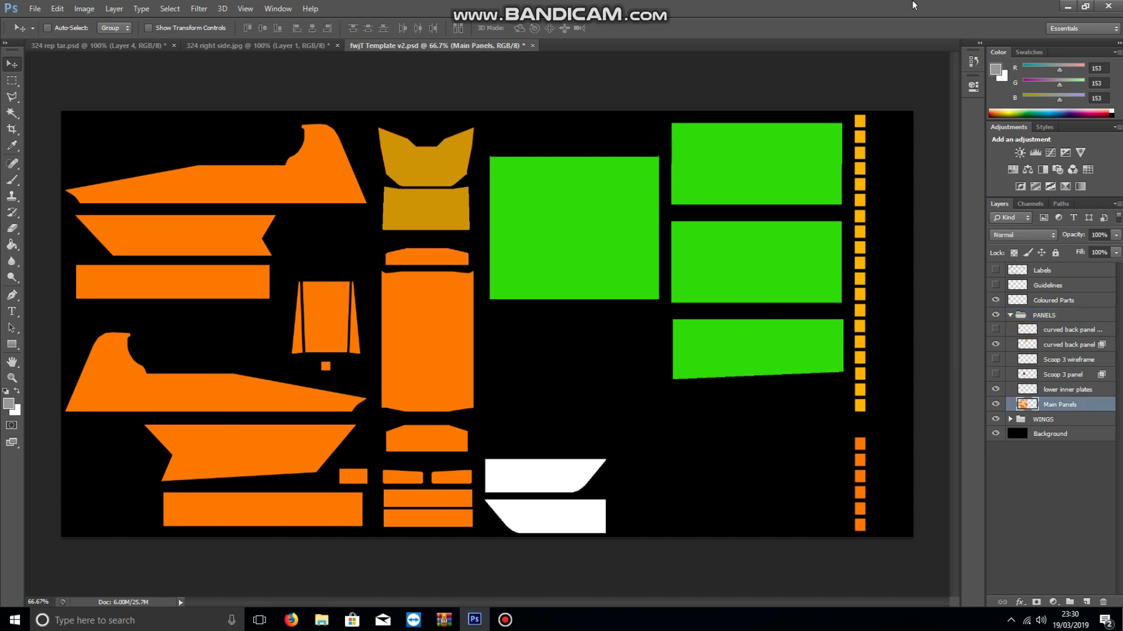
{"action": "left_click", "coordinate": [993, 69]}
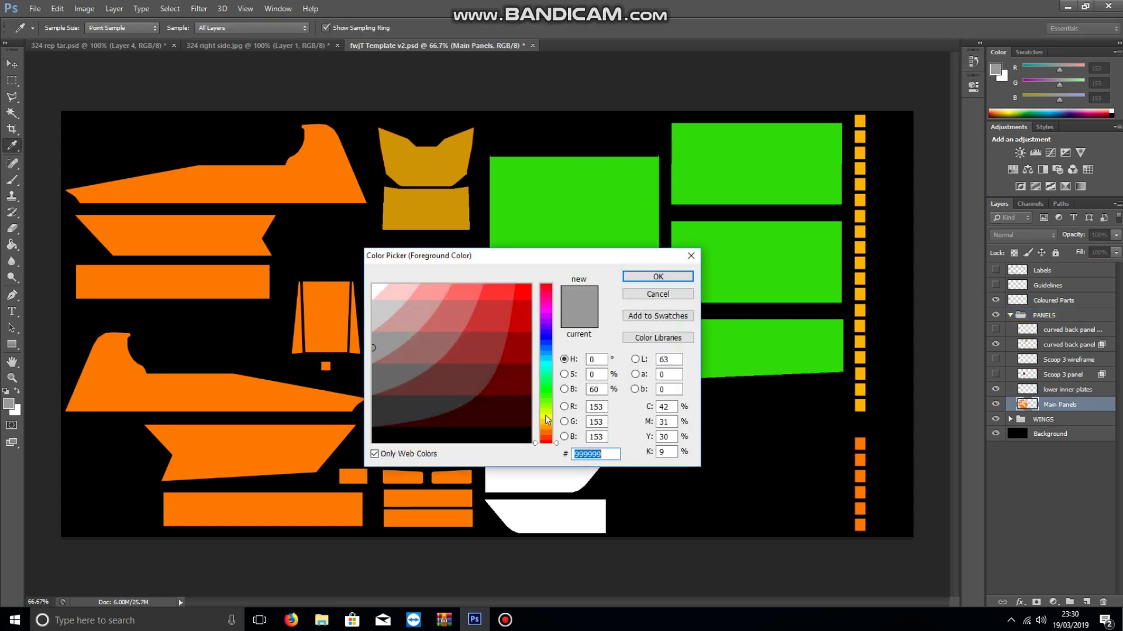
{"action": "left_click", "coordinate": [548, 362]}
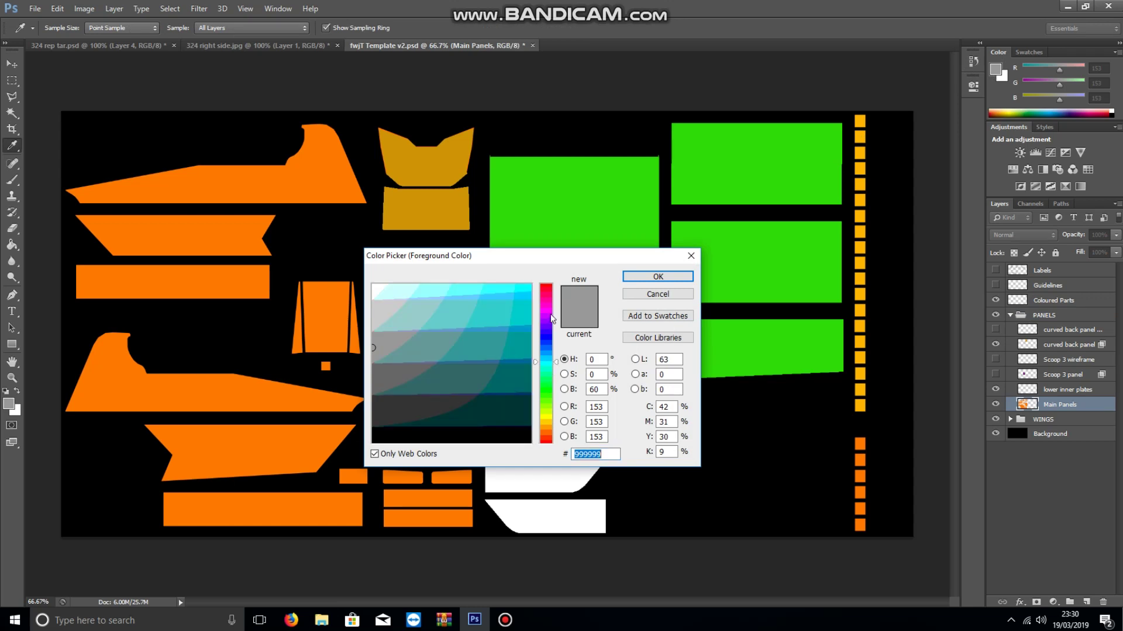
{"action": "left_click", "coordinate": [549, 311]}
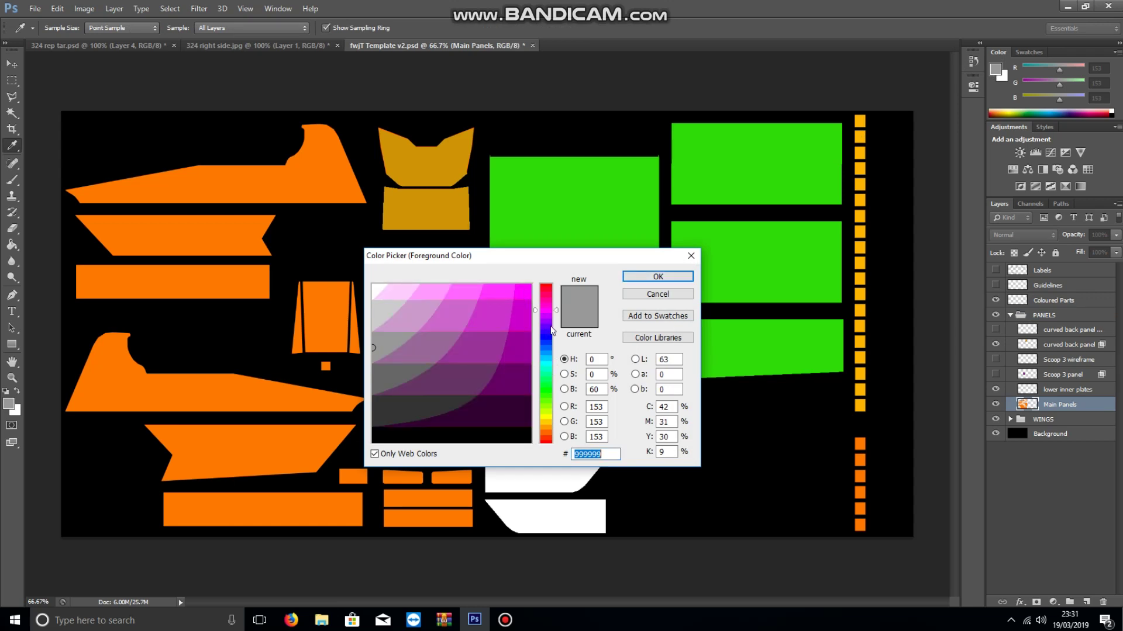
{"action": "left_click", "coordinate": [545, 304]}
{"action": "left_click", "coordinate": [529, 299]}
{"action": "left_click", "coordinate": [658, 276]}
{"action": "key", "text": "v"}
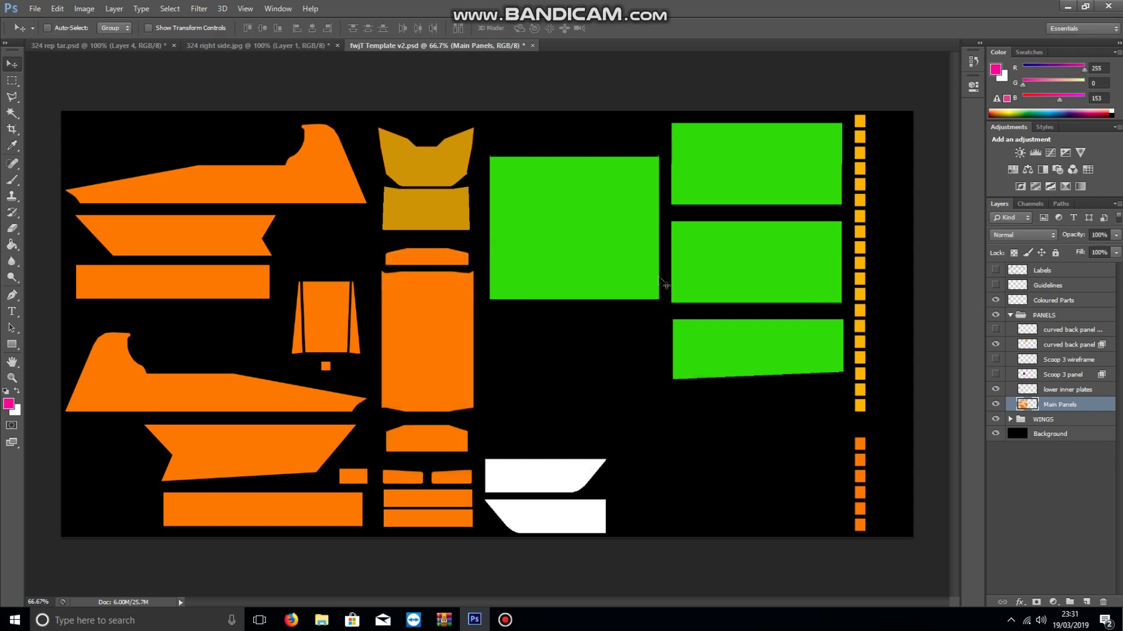
- Fill the orange side panels, the three hood pieces and the small squares beside them with the pink foreground colour using Paint Bucket
{"action": "left_click", "coordinate": [12, 245]}
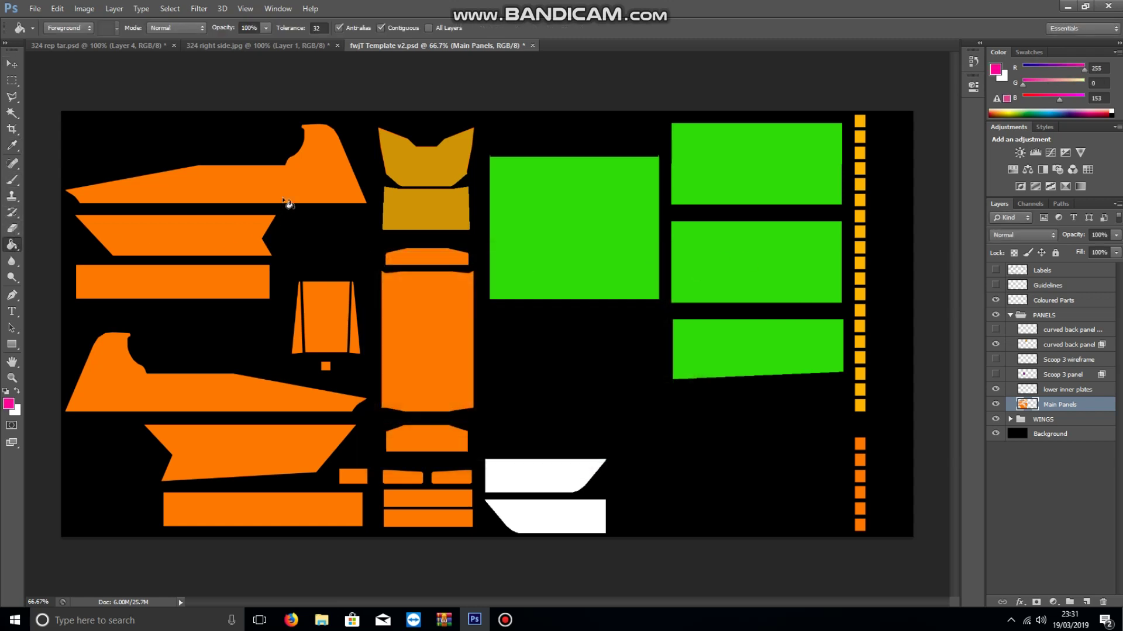
{"action": "left_click", "coordinate": [258, 188]}
{"action": "left_click", "coordinate": [251, 234]}
{"action": "left_click", "coordinate": [216, 281]}
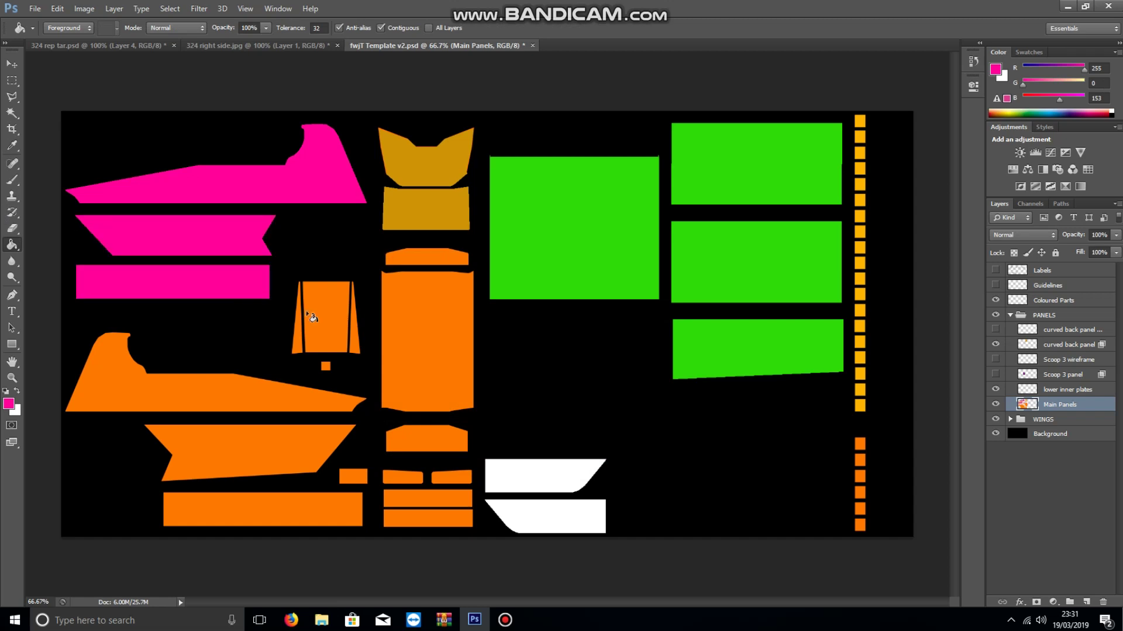
{"action": "left_click", "coordinate": [315, 327]}
{"action": "left_click", "coordinate": [296, 327]}
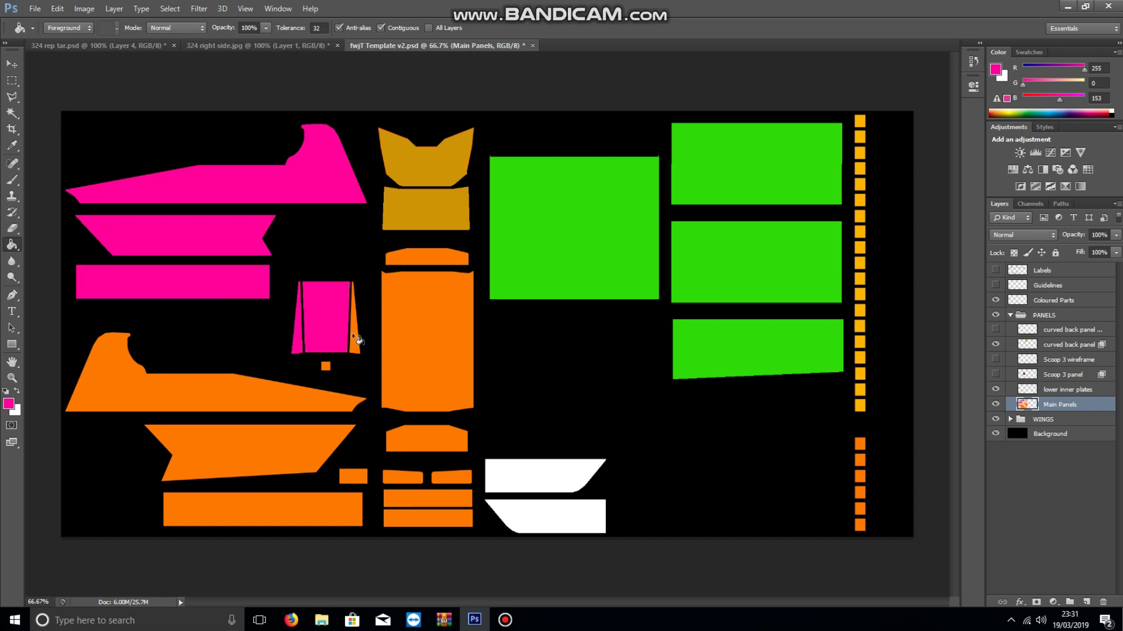
{"action": "left_click", "coordinate": [354, 337]}
{"action": "left_click", "coordinate": [325, 366]}
{"action": "left_click", "coordinate": [310, 403]}
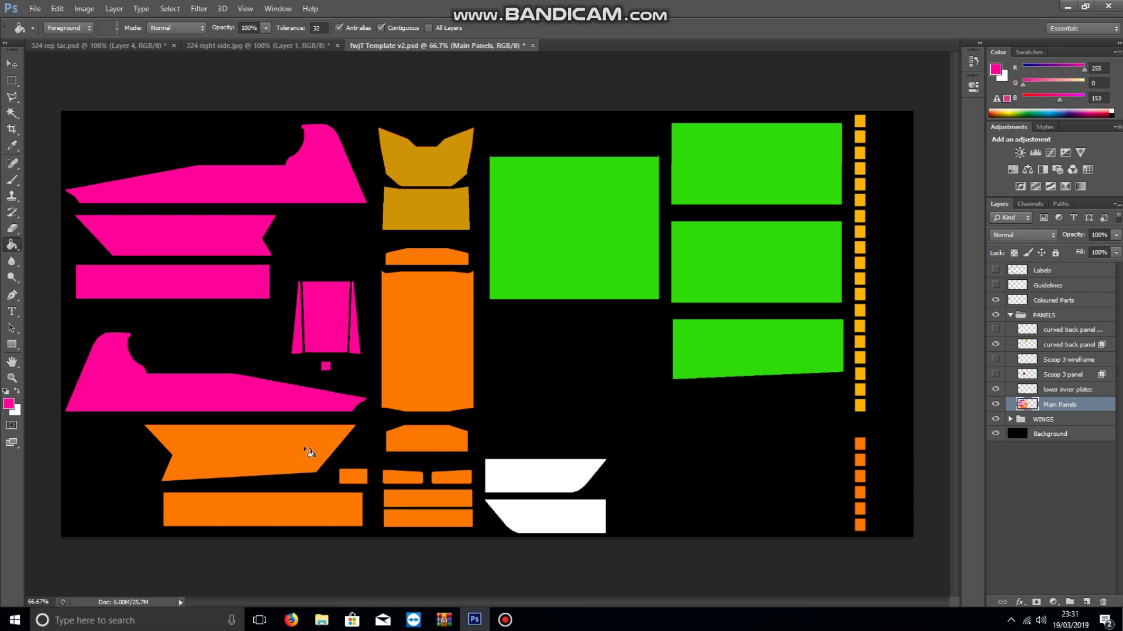
{"action": "left_click", "coordinate": [309, 452]}
{"action": "left_click", "coordinate": [323, 509]}
{"action": "left_click", "coordinate": [353, 476]}
- Fill all the orange panels in the template's centre column with the same pink
{"action": "left_click", "coordinate": [417, 500]}
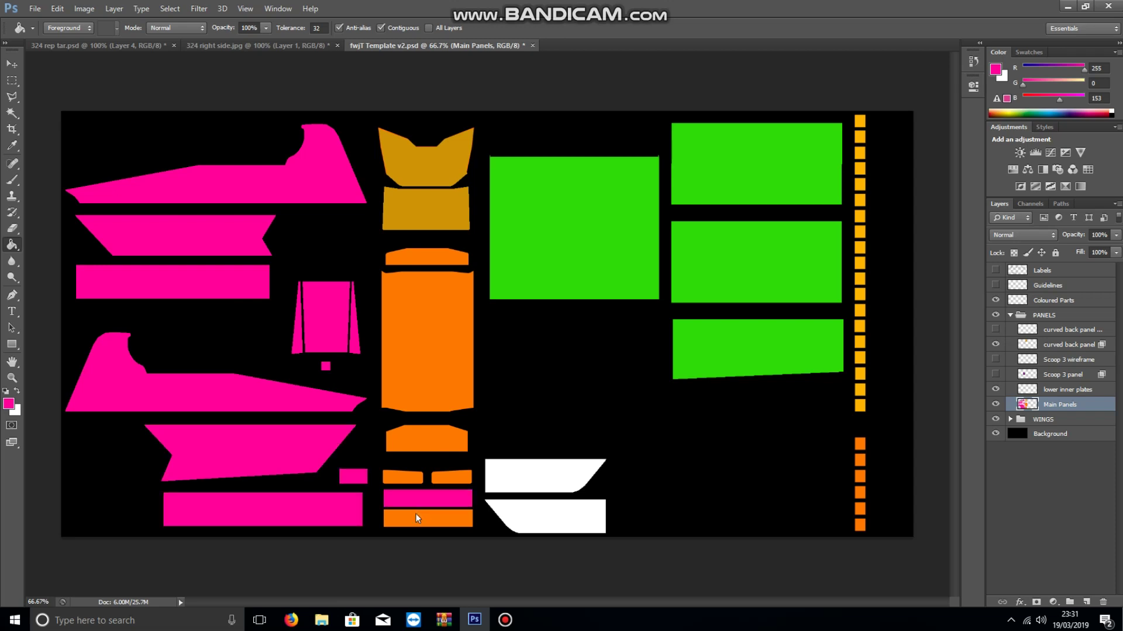
{"action": "left_click", "coordinate": [416, 516]}
{"action": "left_click", "coordinate": [413, 479]}
{"action": "left_click", "coordinate": [445, 479]}
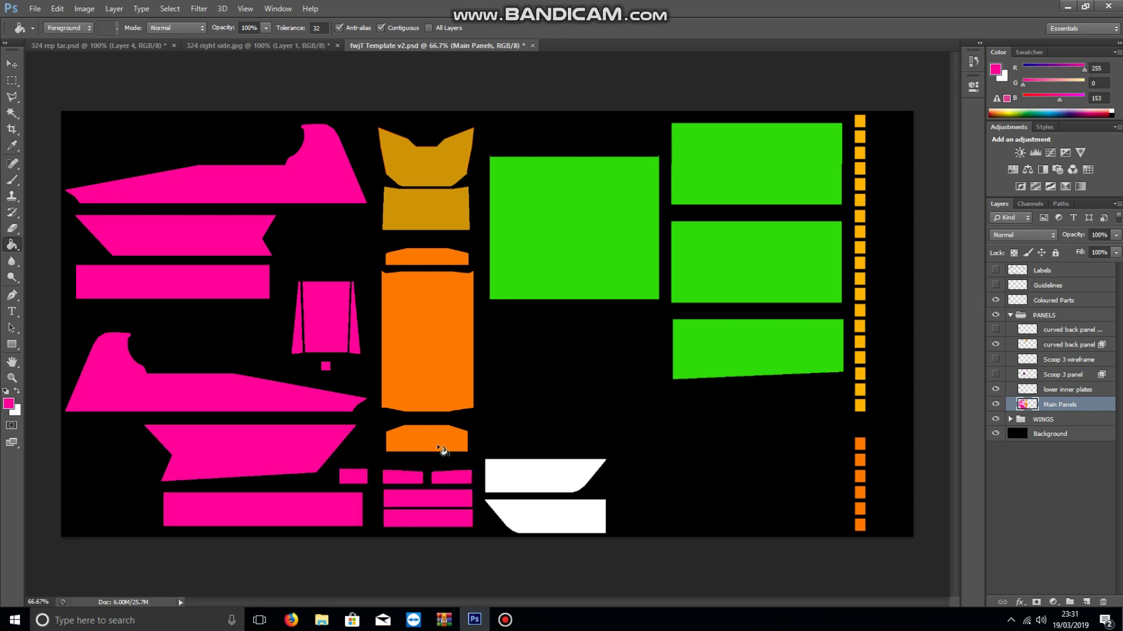
{"action": "left_click", "coordinate": [443, 446]}
{"action": "left_click", "coordinate": [434, 384]}
{"action": "left_click", "coordinate": [423, 262]}
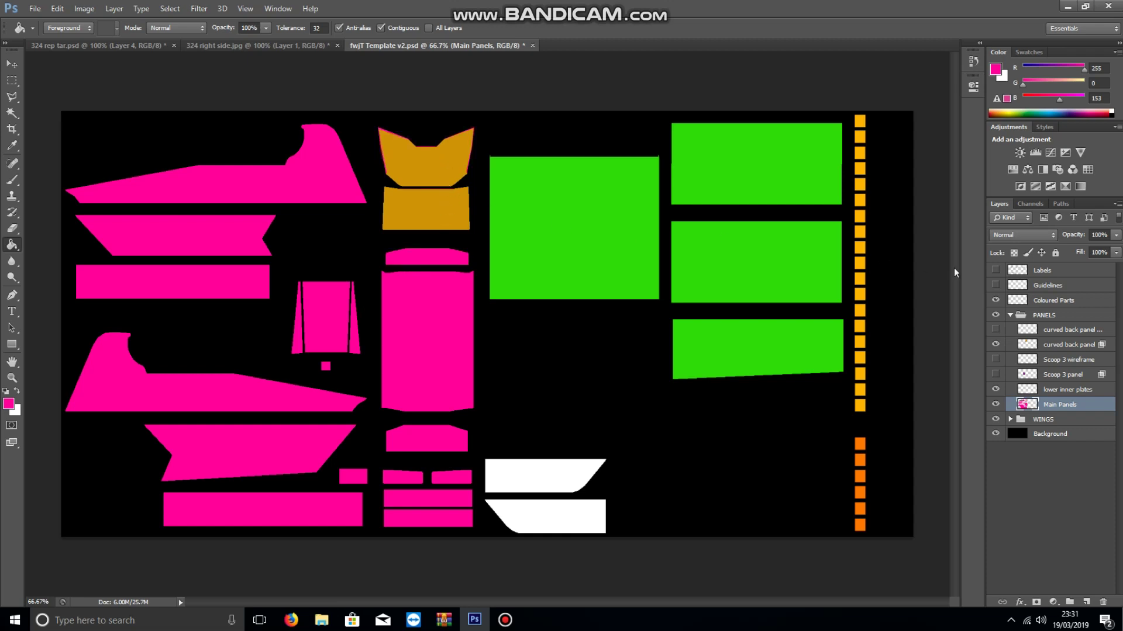
- Fill both gold shapes on the curved back panel layer with pink and collapse the PANELS group
{"action": "left_click", "coordinate": [1064, 344]}
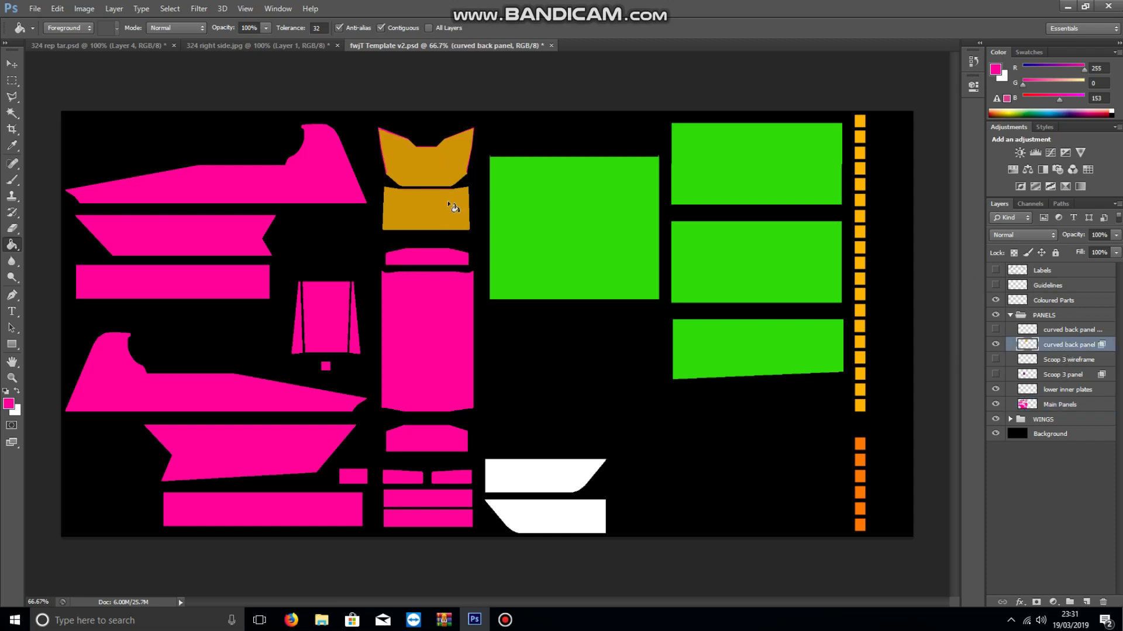
{"action": "left_click", "coordinate": [453, 207]}
{"action": "left_click", "coordinate": [441, 162]}
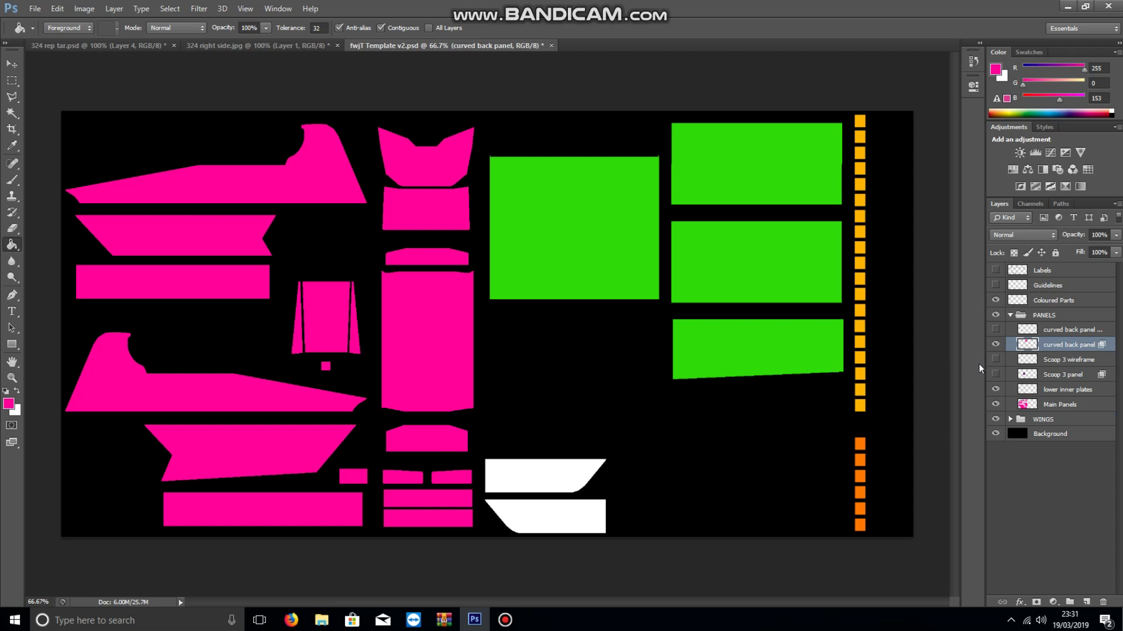
{"action": "left_click", "coordinate": [1008, 319]}
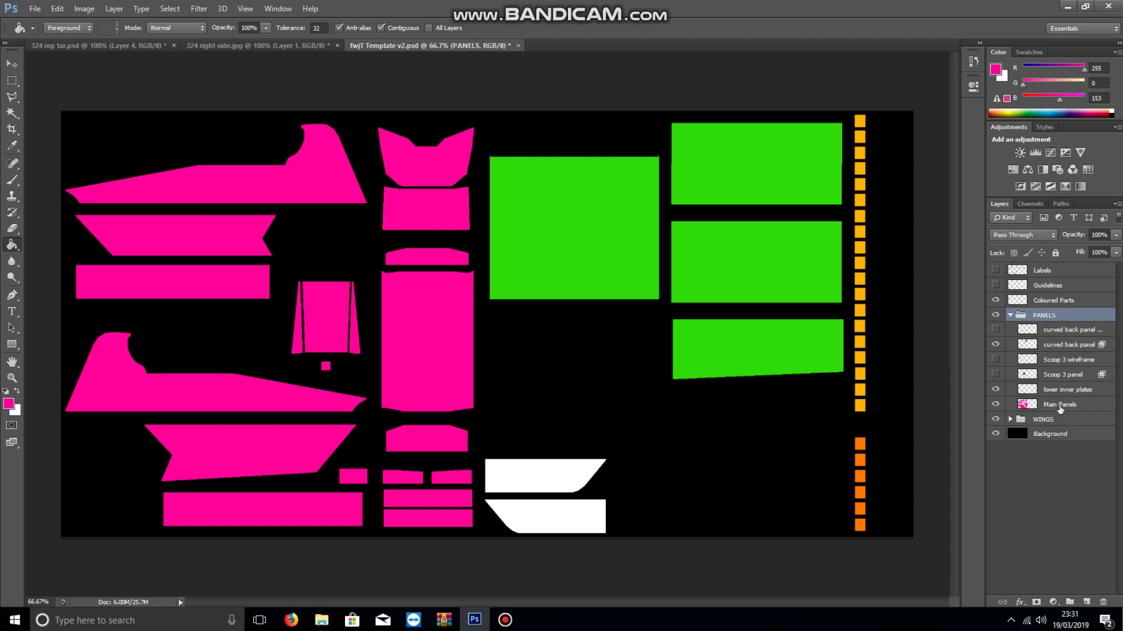
{"action": "left_click", "coordinate": [1010, 316]}
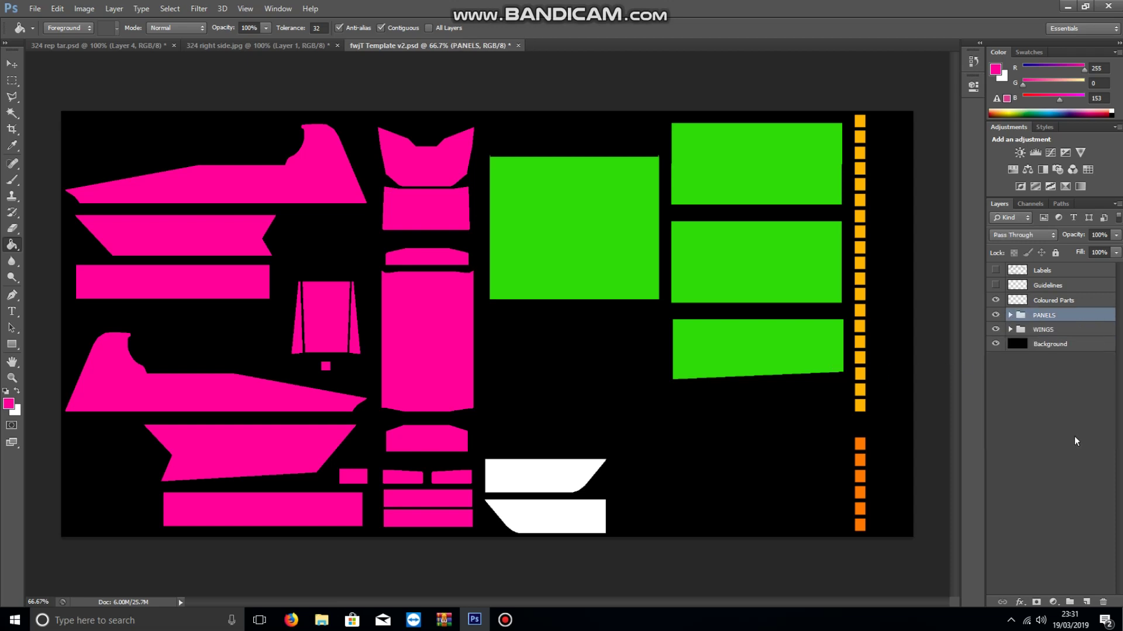
- Make the Standard wing panels layer in the WINGS group active and set the foreground colour to pure red (255, 0, 0)
{"action": "left_click", "coordinate": [1053, 331]}
{"action": "left_click", "coordinate": [1010, 331]}
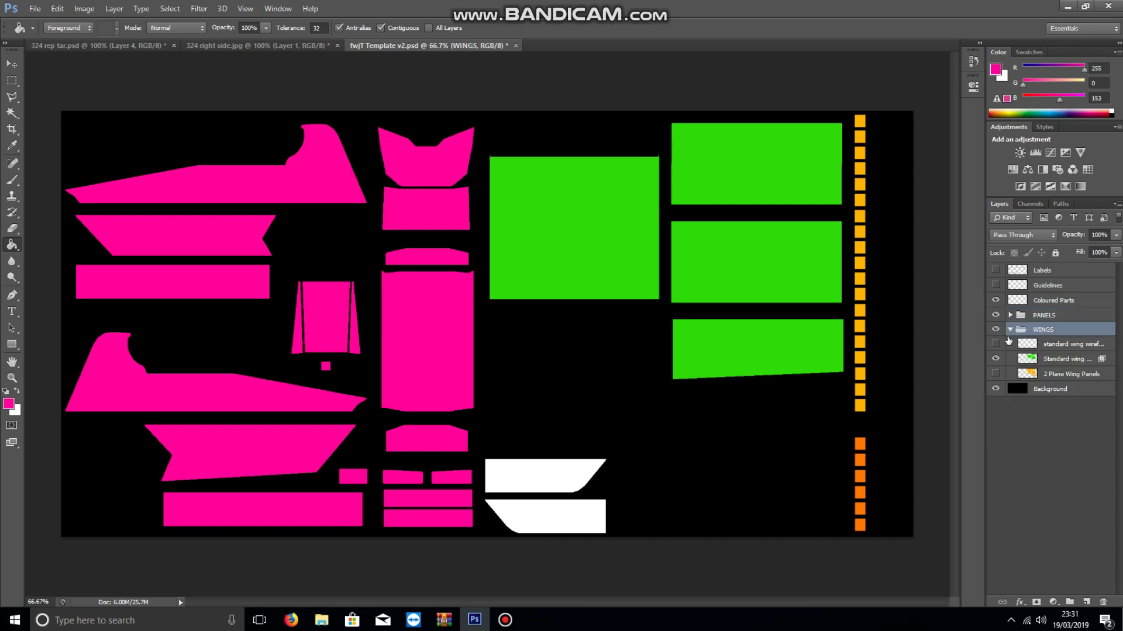
{"action": "left_click", "coordinate": [1012, 360]}
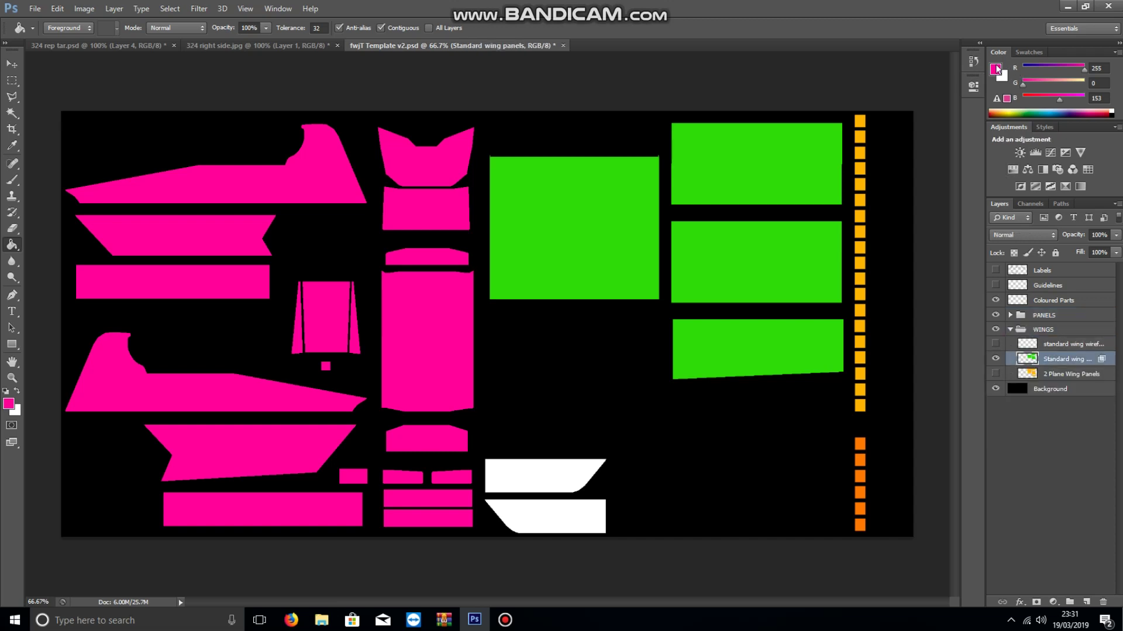
{"action": "left_click", "coordinate": [995, 69]}
{"action": "left_click", "coordinate": [551, 436]}
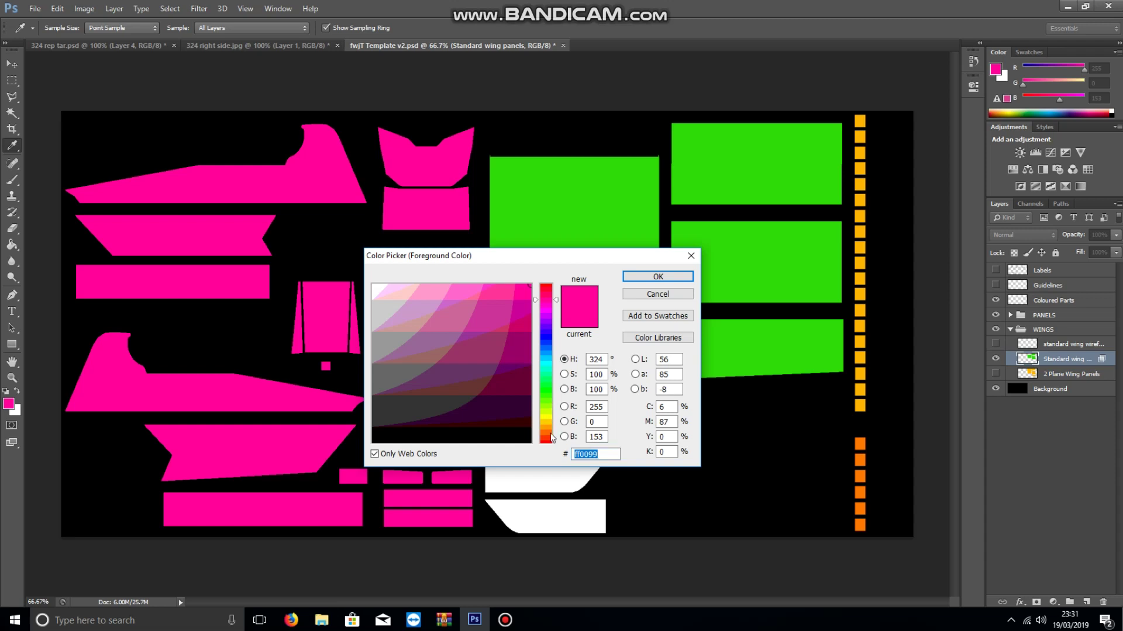
{"action": "left_click", "coordinate": [658, 277]}
{"action": "key", "text": "g"}
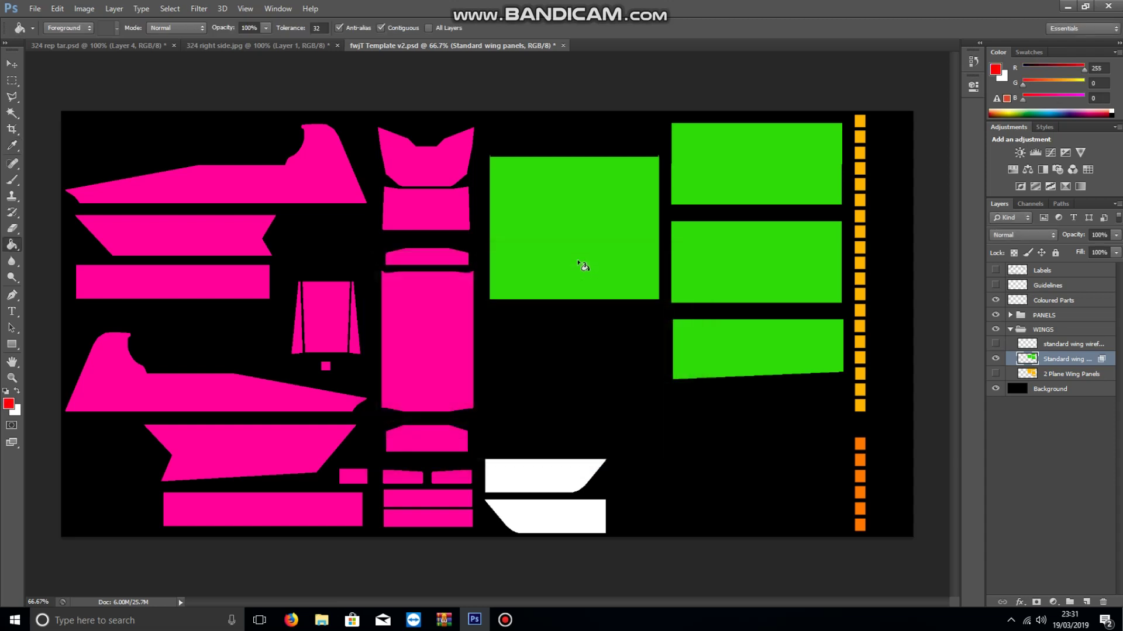
- Fill the four green standard wing panels with red and collapse the WINGS group
{"action": "left_click", "coordinate": [581, 263]}
{"action": "left_click", "coordinate": [786, 350]}
{"action": "left_click", "coordinate": [777, 173]}
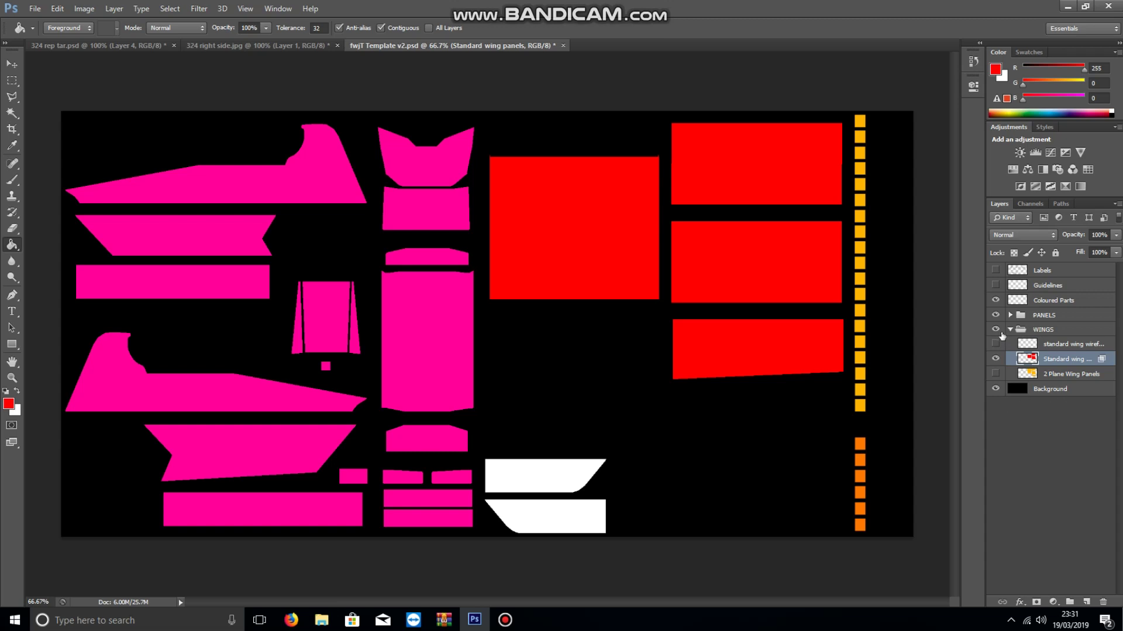
{"action": "left_click", "coordinate": [1011, 330]}
- Fill both white plates on the lower inner plates layer with black 000000
{"action": "left_click", "coordinate": [1010, 315]}
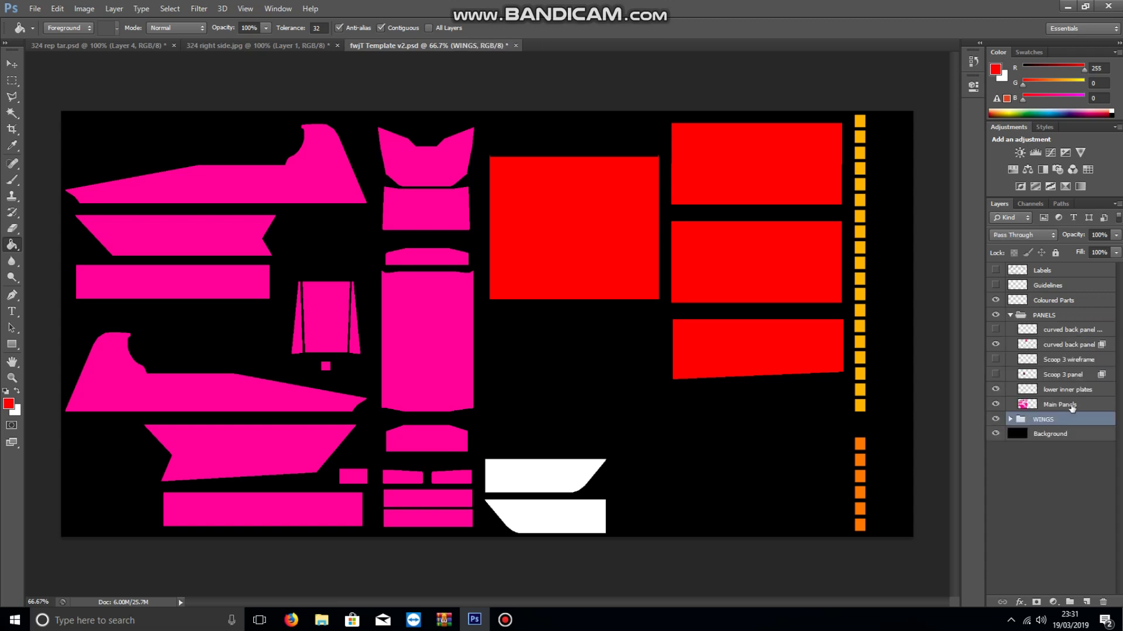
{"action": "left_click", "coordinate": [1092, 390]}
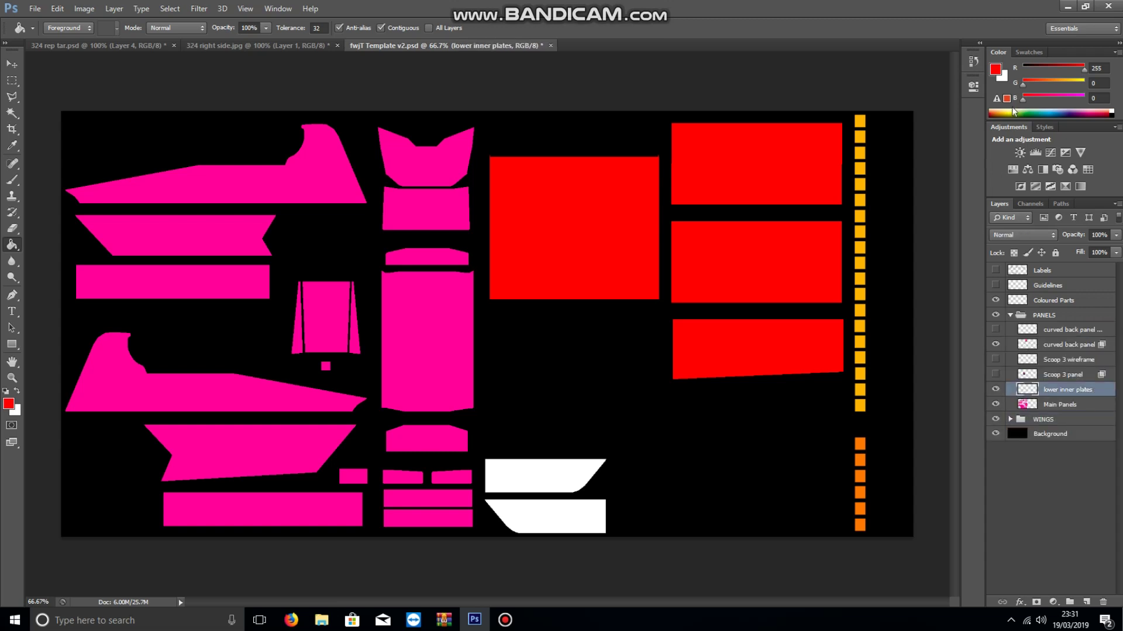
{"action": "left_click", "coordinate": [995, 70]}
{"action": "left_click", "coordinate": [624, 126]}
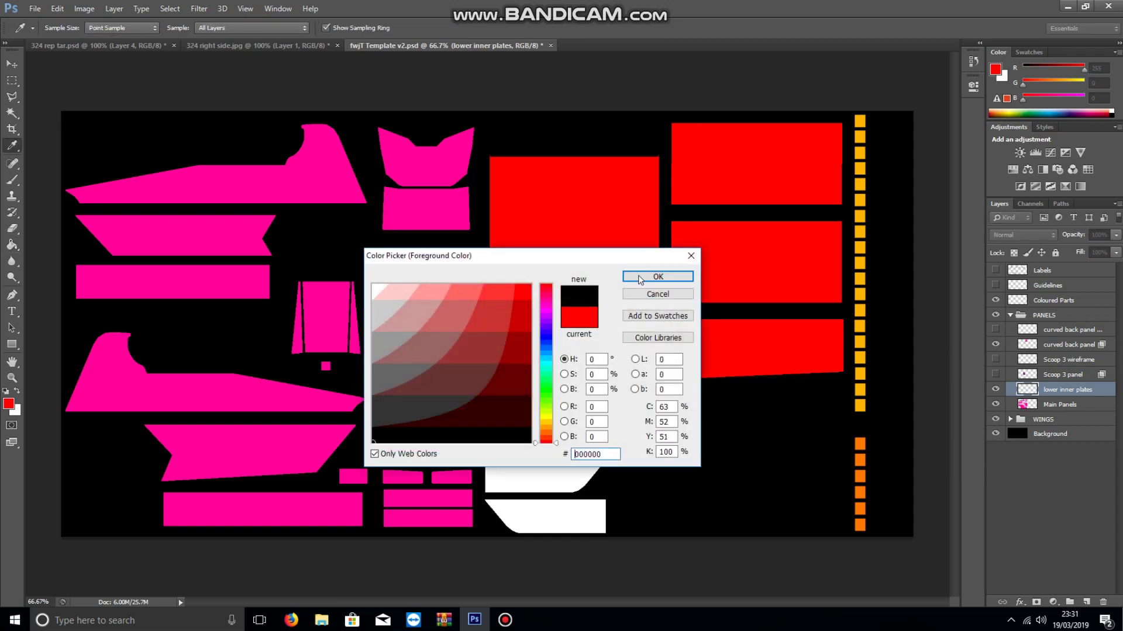
{"action": "left_click", "coordinate": [639, 279]}
{"action": "key", "text": "g"}
{"action": "left_click", "coordinate": [573, 477]}
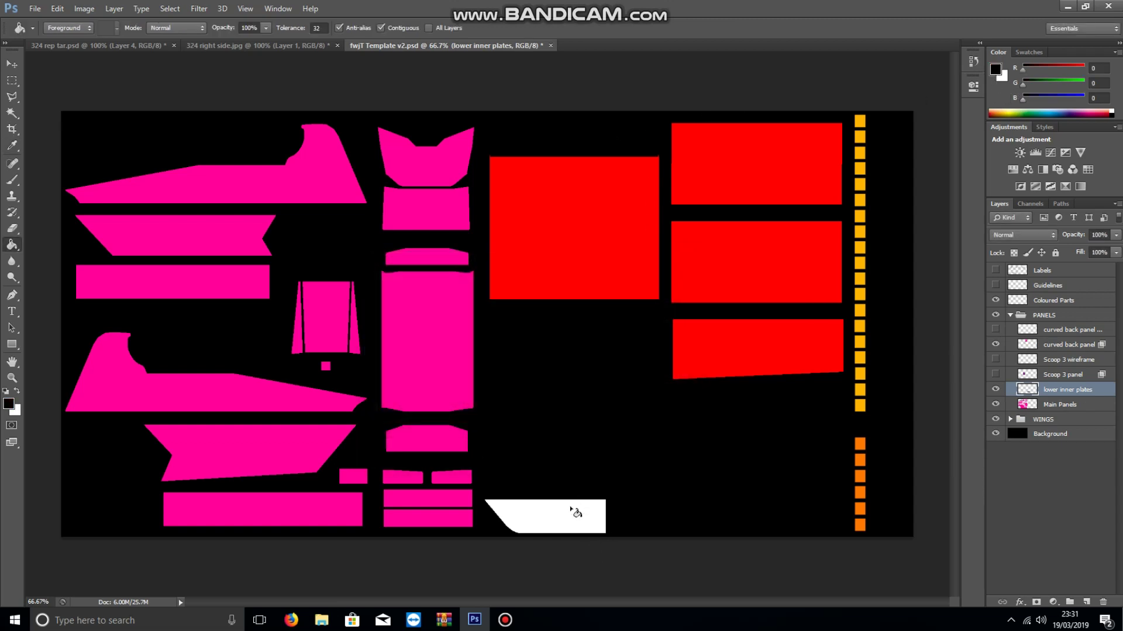
{"action": "left_click", "coordinate": [575, 513]}
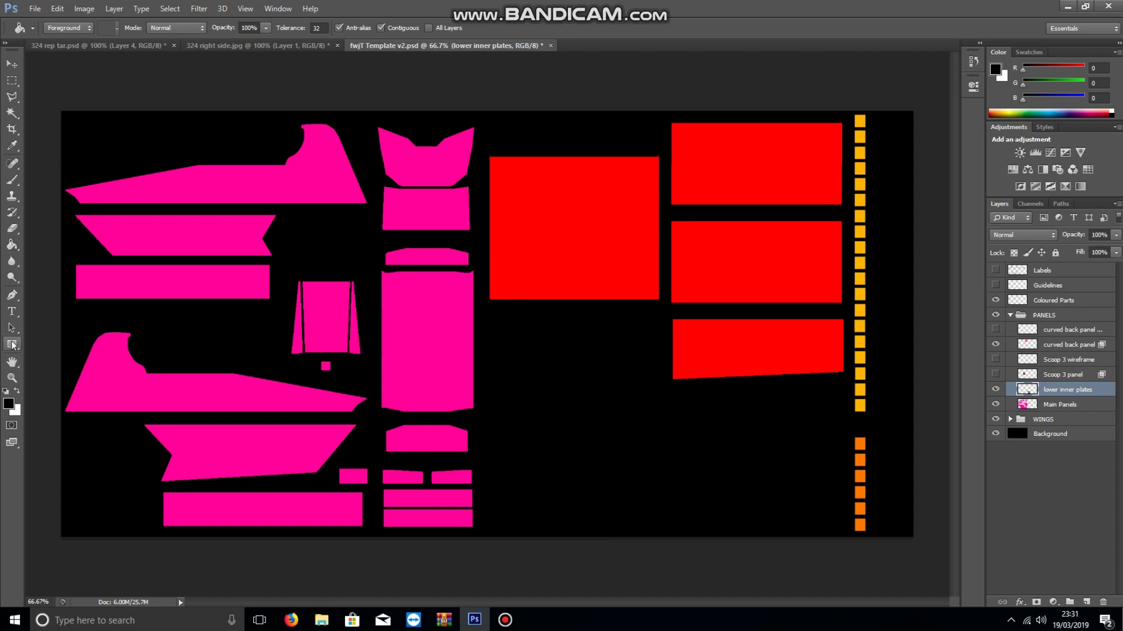
- Draw a black rectangle about 196 by 325 px over the large central panel and clip it to the Main Panels layer
{"action": "left_click", "coordinate": [11, 345]}
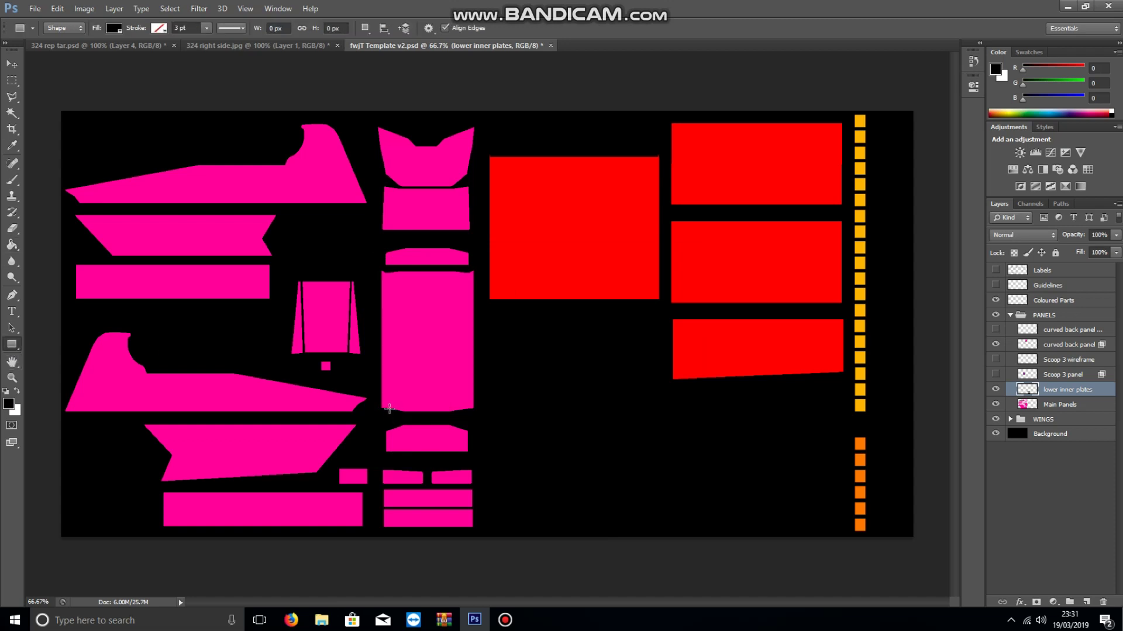
{"action": "left_click_drag", "start_coordinate": [387, 404], "coordinate": [467, 272]}
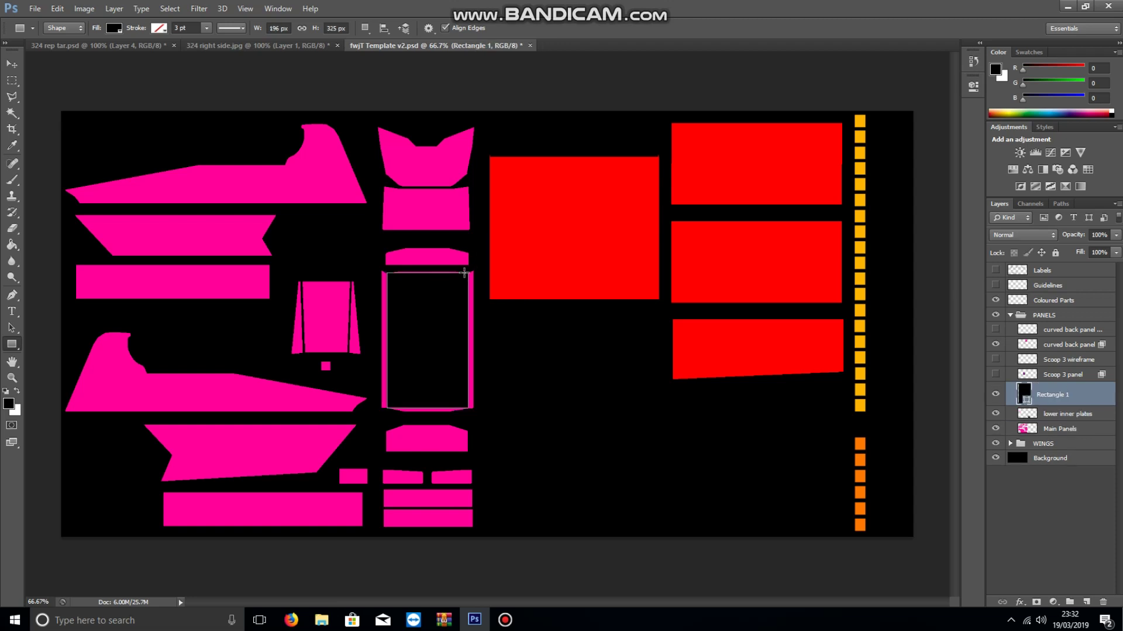
{"action": "left_click_drag", "start_coordinate": [1086, 392], "coordinate": [1090, 425]}
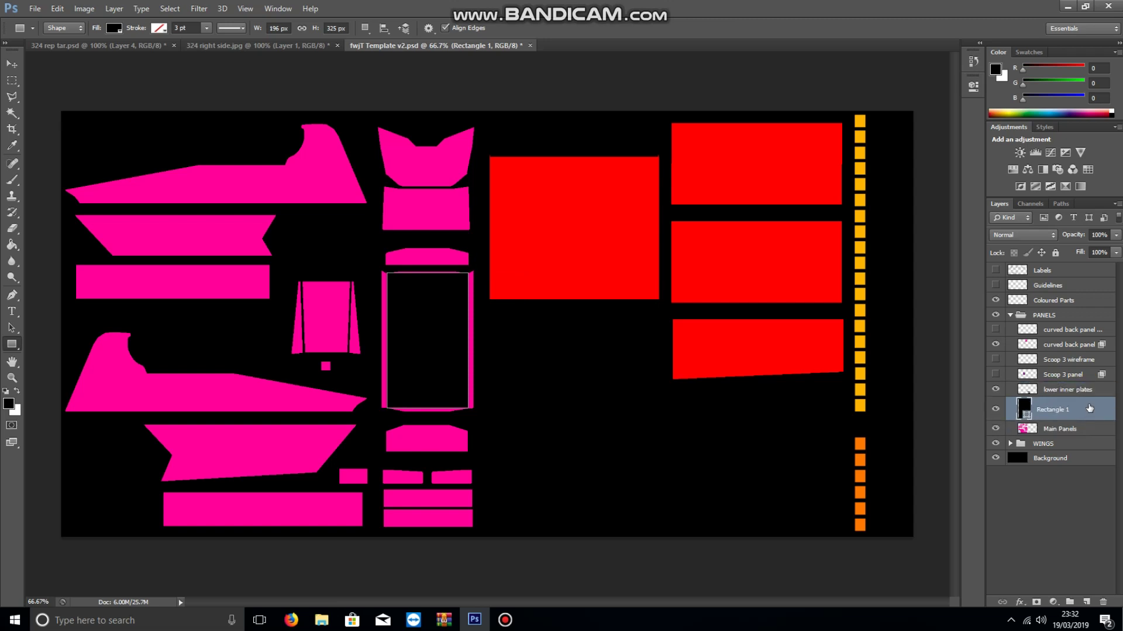
{"action": "right_click", "coordinate": [1089, 408]}
{"action": "left_click", "coordinate": [1001, 286]}
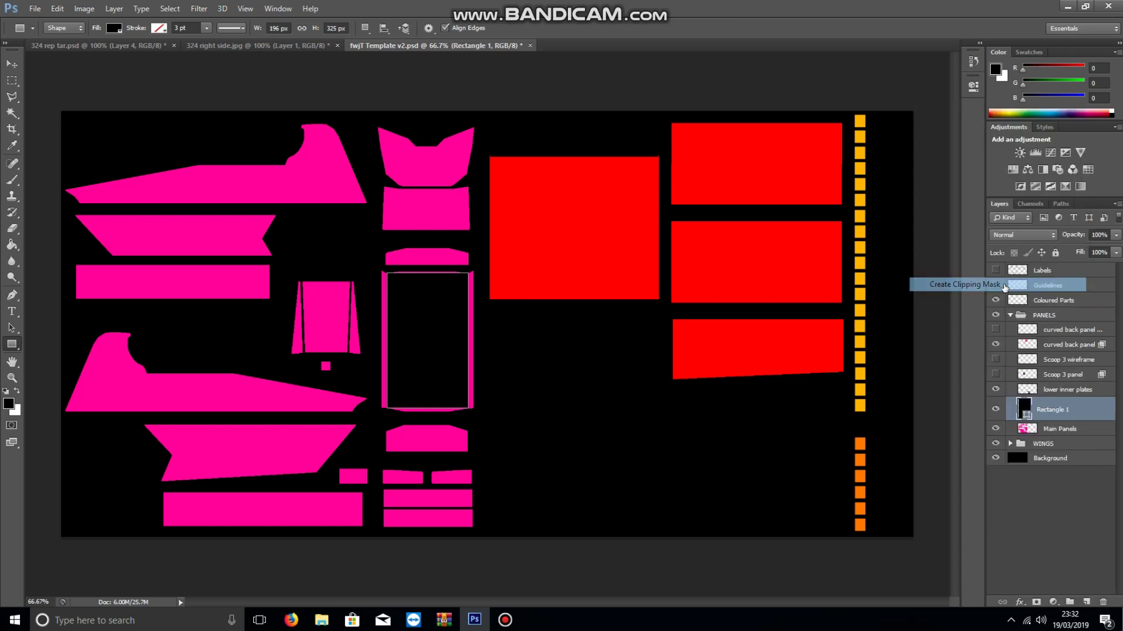
- Nudge the black rectangle slightly right and down to leave even pink strips on both sides of the central panel
{"action": "left_click", "coordinate": [12, 65]}
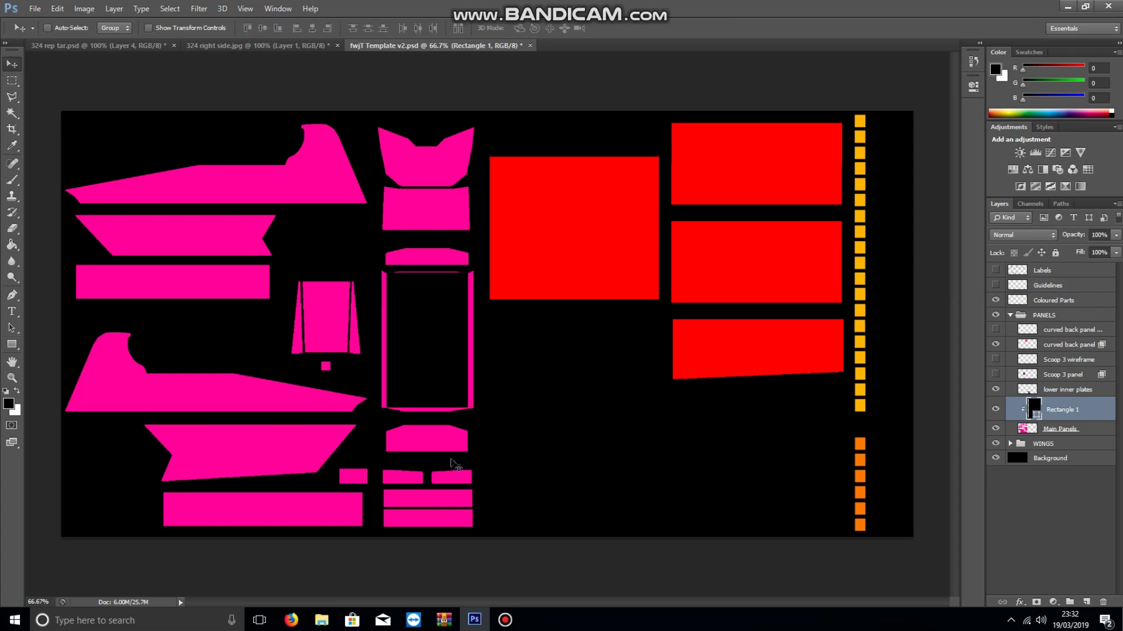
{"action": "key", "text": "Right"}
{"action": "key", "text": "Right"}
{"action": "key", "text": "Right"}
{"action": "key", "text": "Right"}
{"action": "key", "text": "Right"}
{"action": "key", "text": "Down"}
{"action": "key", "text": "Down"}
{"action": "key", "text": "Left"}
{"action": "key", "text": "Left"}
{"action": "key", "text": "Right"}
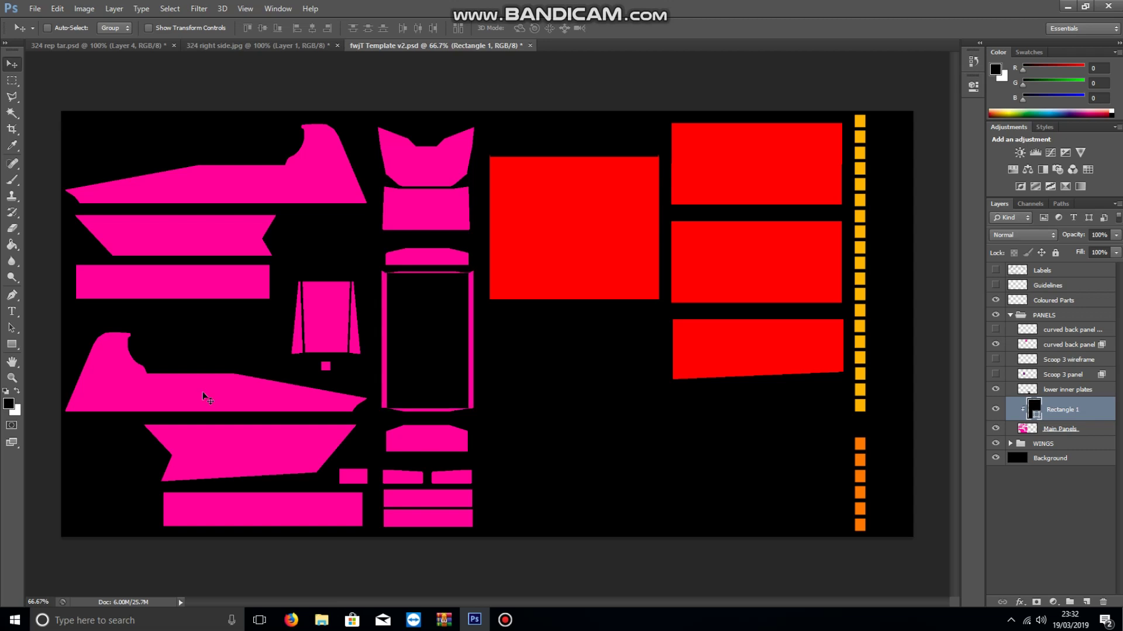
{"action": "key", "text": "Down"}
{"action": "key", "text": "Left"}
{"action": "key", "text": "Left"}
{"action": "key", "text": "Right"}
{"action": "key", "text": "Right"}
- Stretch the black rectangle vertically to 106.77% so it covers the central panel's upper and lower edges
{"action": "key", "text": "ctrl+t"}
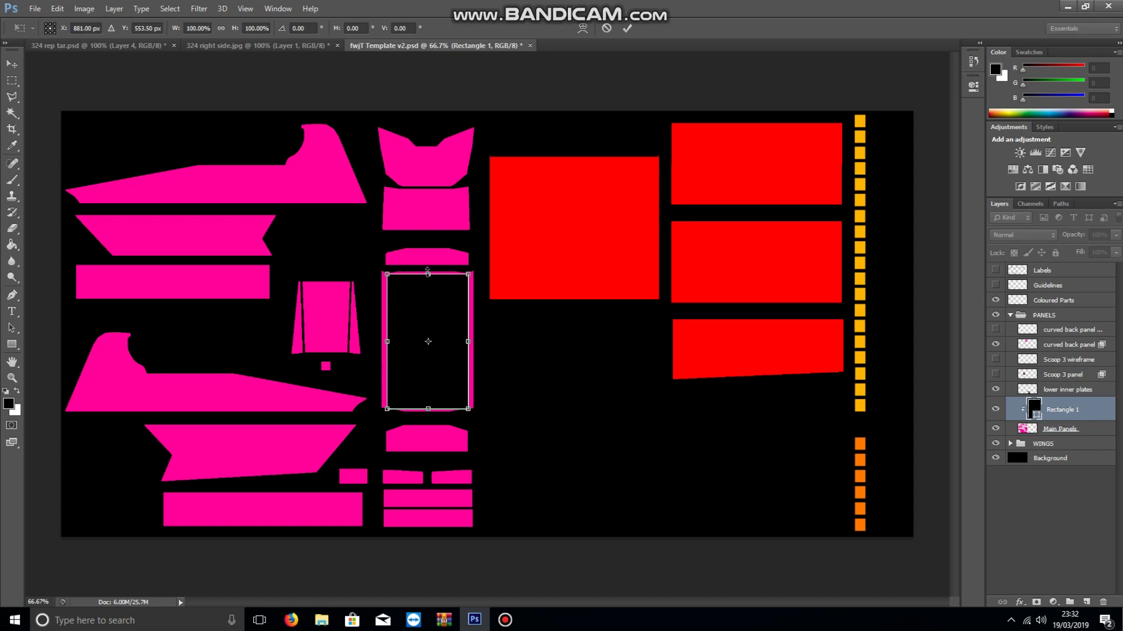
{"action": "left_click_drag", "start_coordinate": [427, 275], "coordinate": [427, 270]}
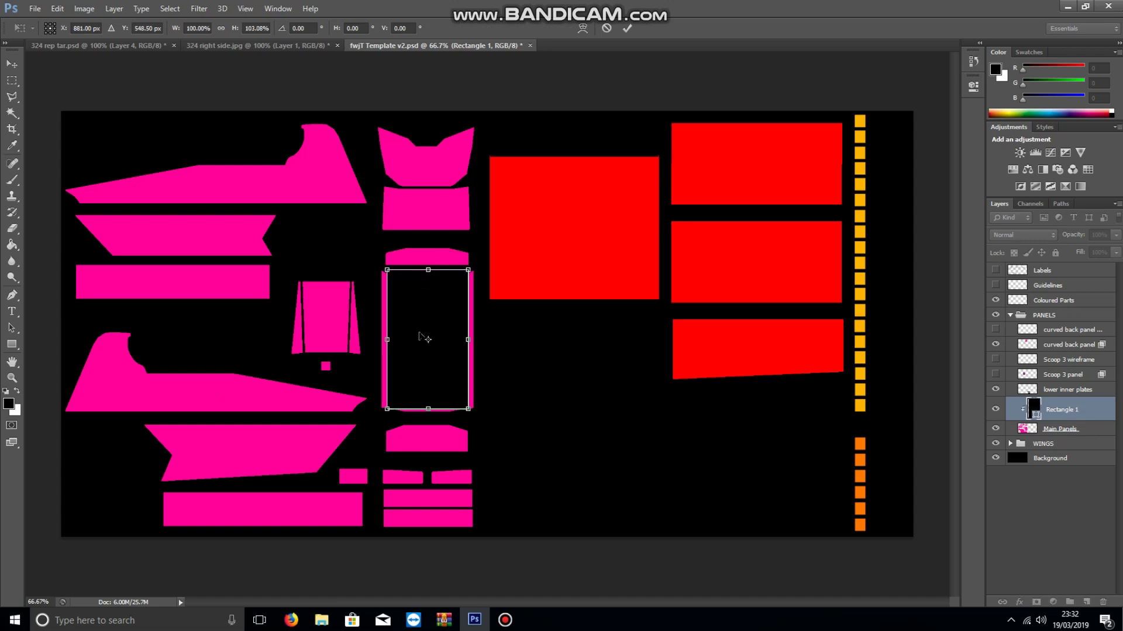
{"action": "left_click_drag", "start_coordinate": [428, 410], "coordinate": [430, 413]}
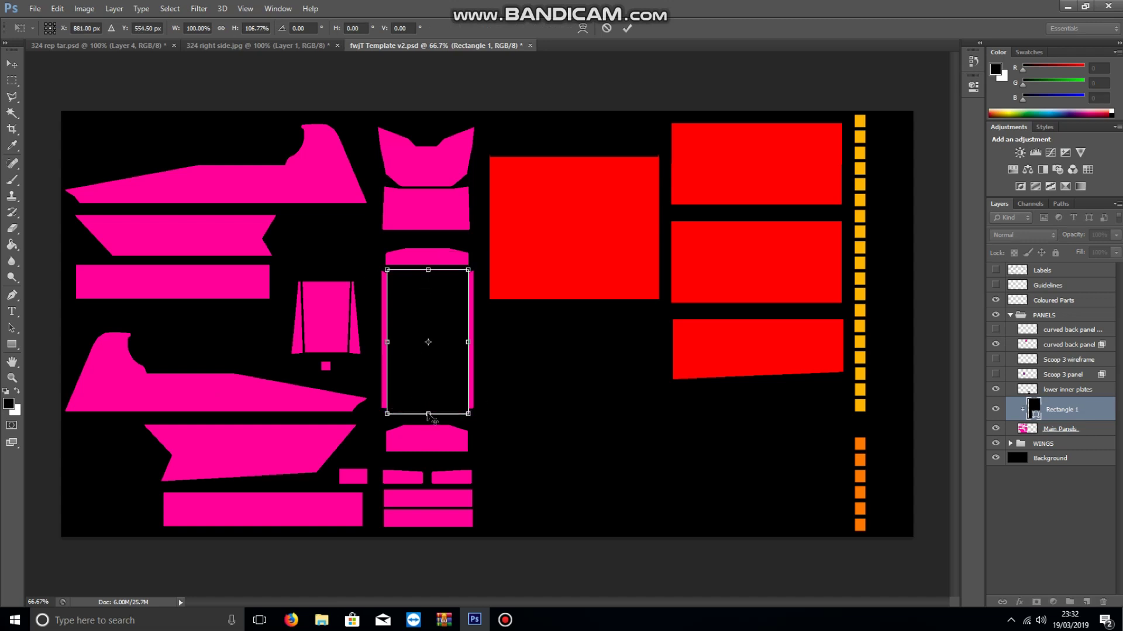
{"action": "key", "text": "Return"}
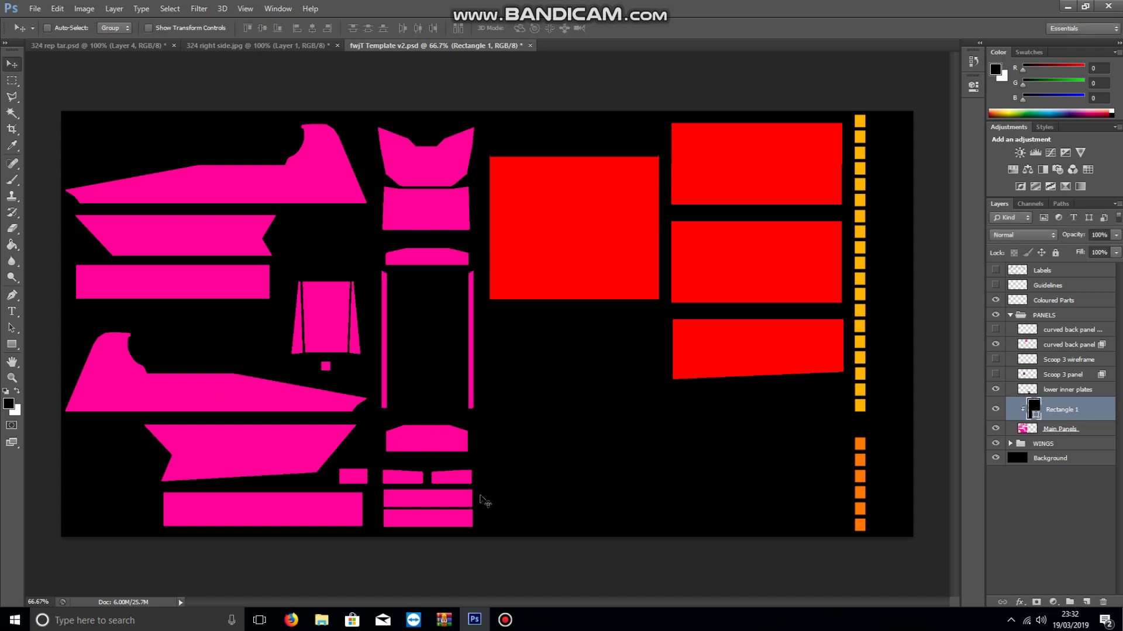
- Give the Background layer a white ffffff Color Overlay and make the layer visible
{"action": "left_click", "coordinate": [996, 460]}
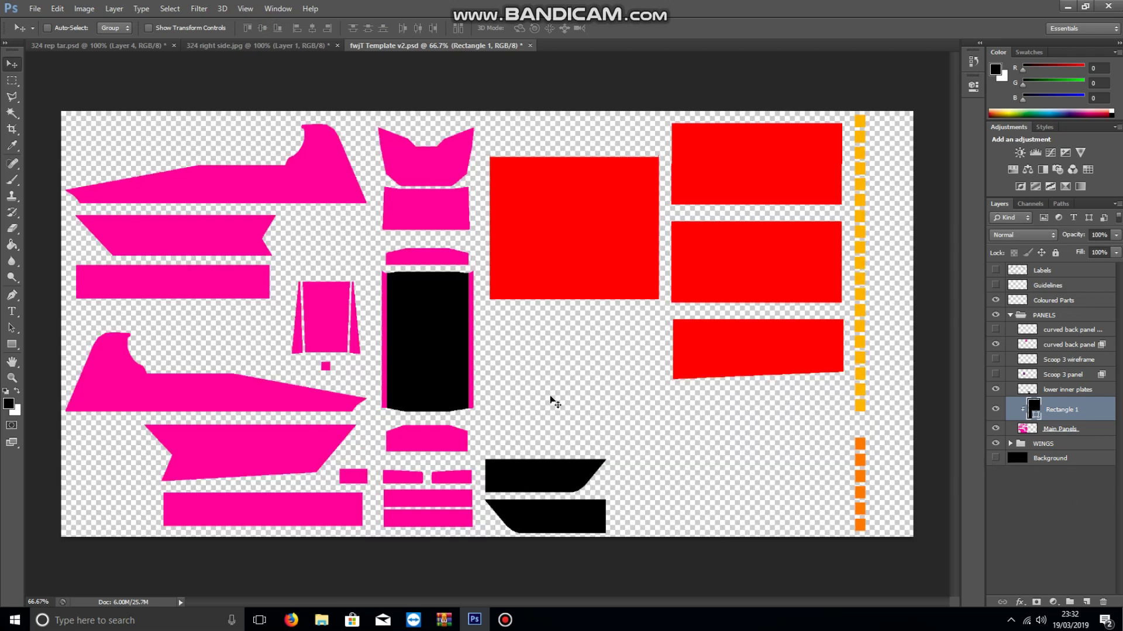
{"action": "double_click", "coordinate": [1085, 459]}
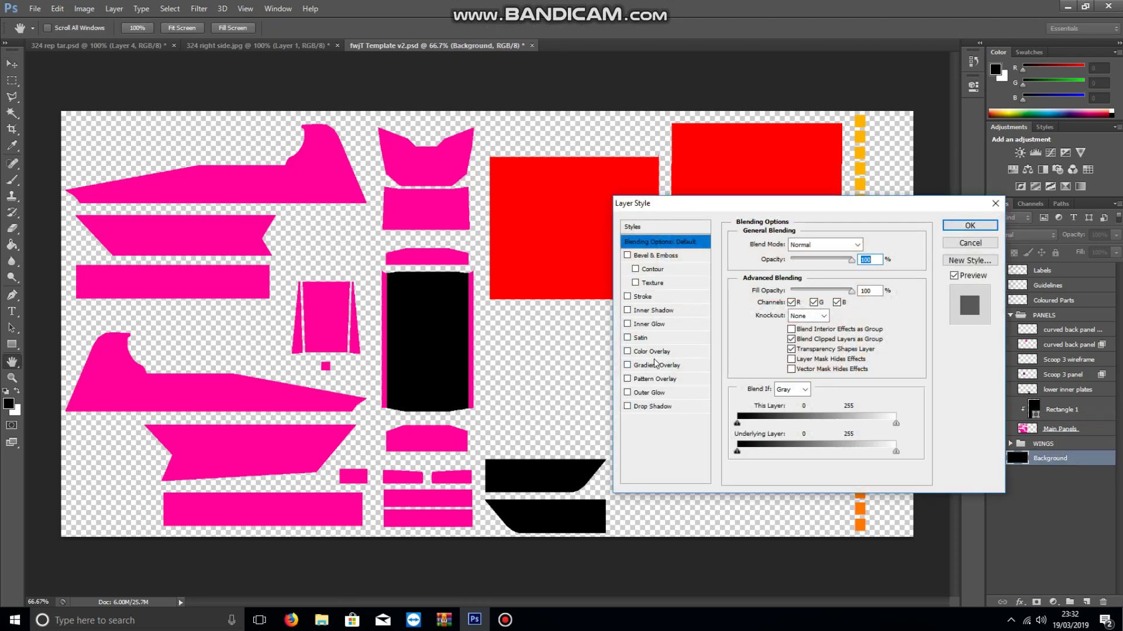
{"action": "left_click", "coordinate": [652, 351]}
{"action": "left_click", "coordinate": [866, 244]}
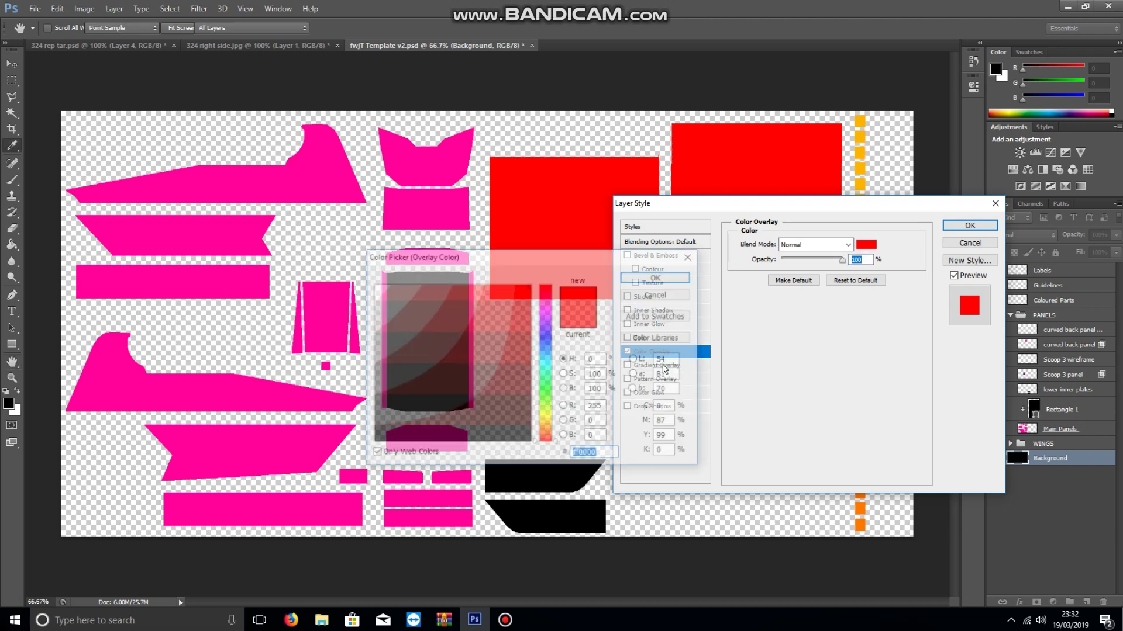
{"action": "left_click", "coordinate": [374, 286]}
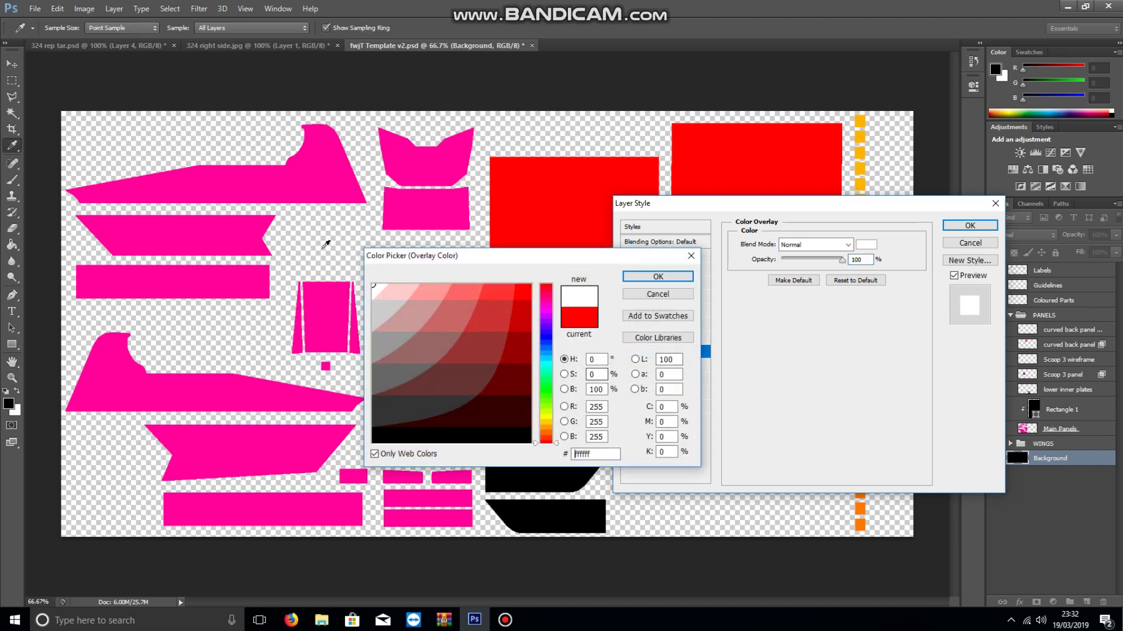
{"action": "left_click", "coordinate": [655, 277]}
{"action": "left_click", "coordinate": [970, 226]}
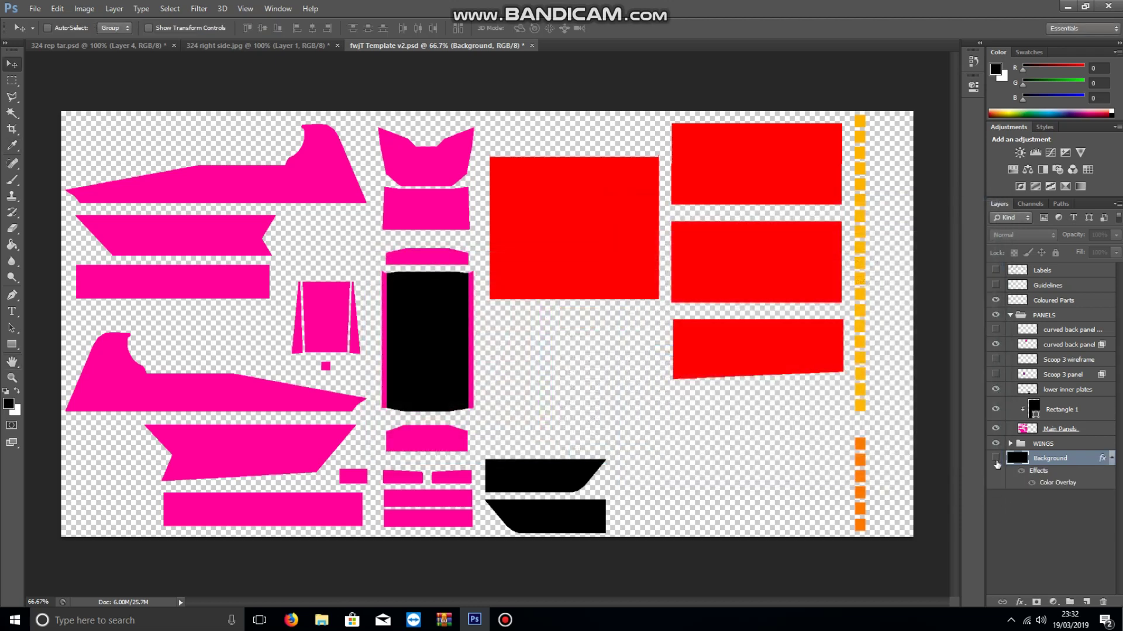
{"action": "left_click", "coordinate": [996, 460]}
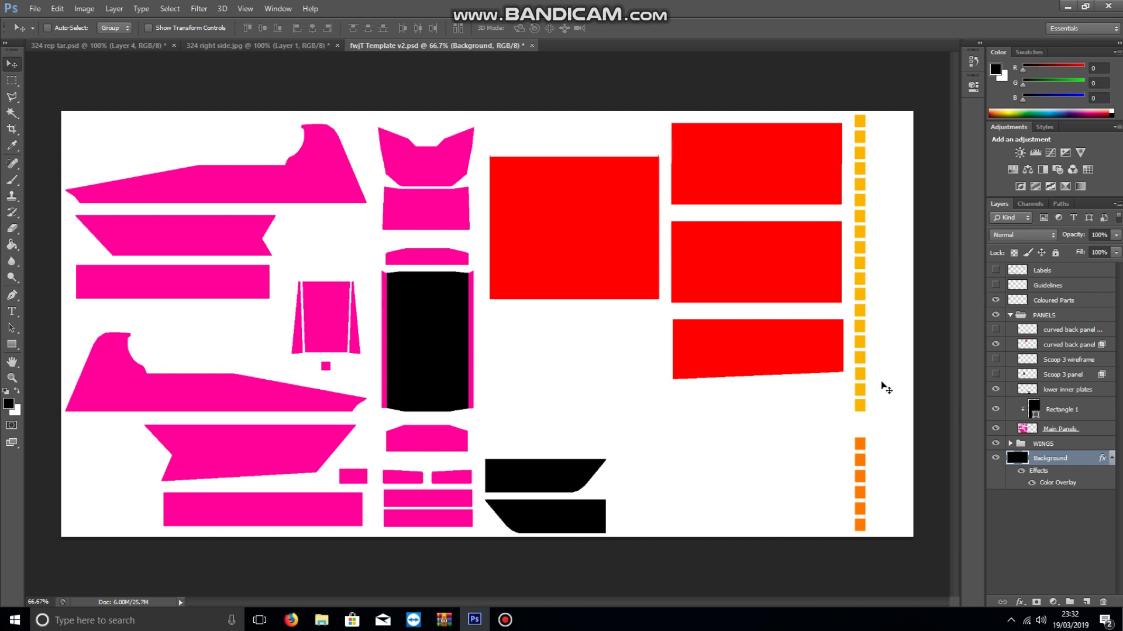
- Fine-tune the horizontal position of the Rectangle 1 layer between the central panel's pink side strips
{"action": "left_click", "coordinate": [1100, 416]}
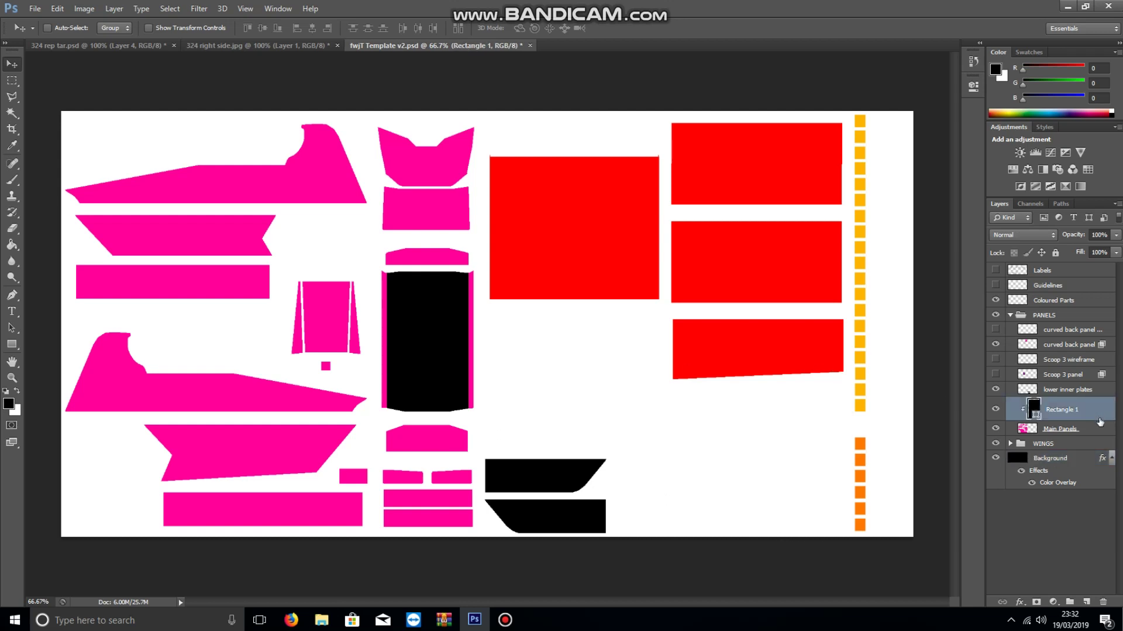
{"action": "key", "text": "Left"}
{"action": "key", "text": "Left"}
{"action": "key", "text": "Left"}
{"action": "key", "text": "Left"}
{"action": "key", "text": "Right"}
{"action": "key", "text": "Right"}
{"action": "key", "text": "Right"}
{"action": "key", "text": "Right"}
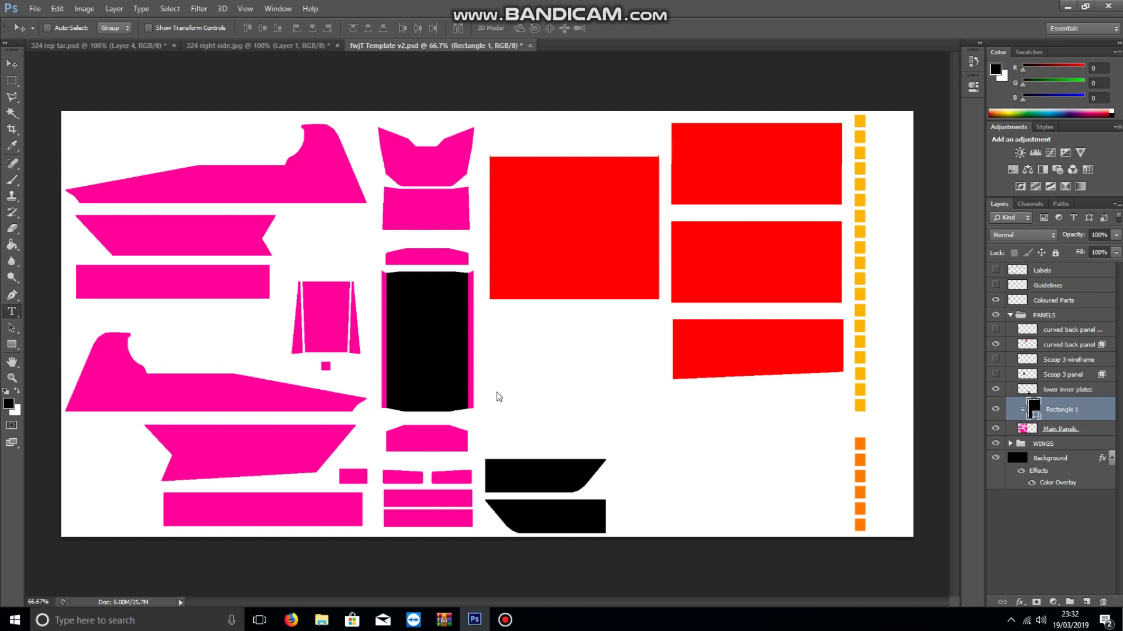
- Create a wide text box beneath the red wing panels, starting near the black inner plates, and set the text size to 72 pt
{"action": "key", "text": "t"}
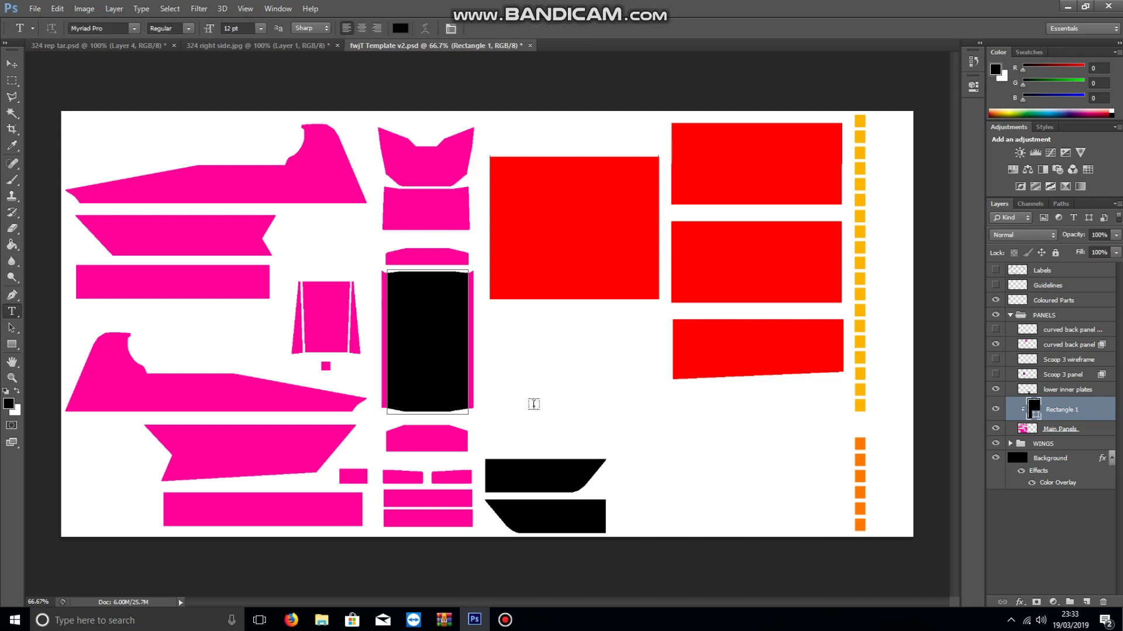
{"action": "left_click_drag", "start_coordinate": [533, 407], "coordinate": [910, 490]}
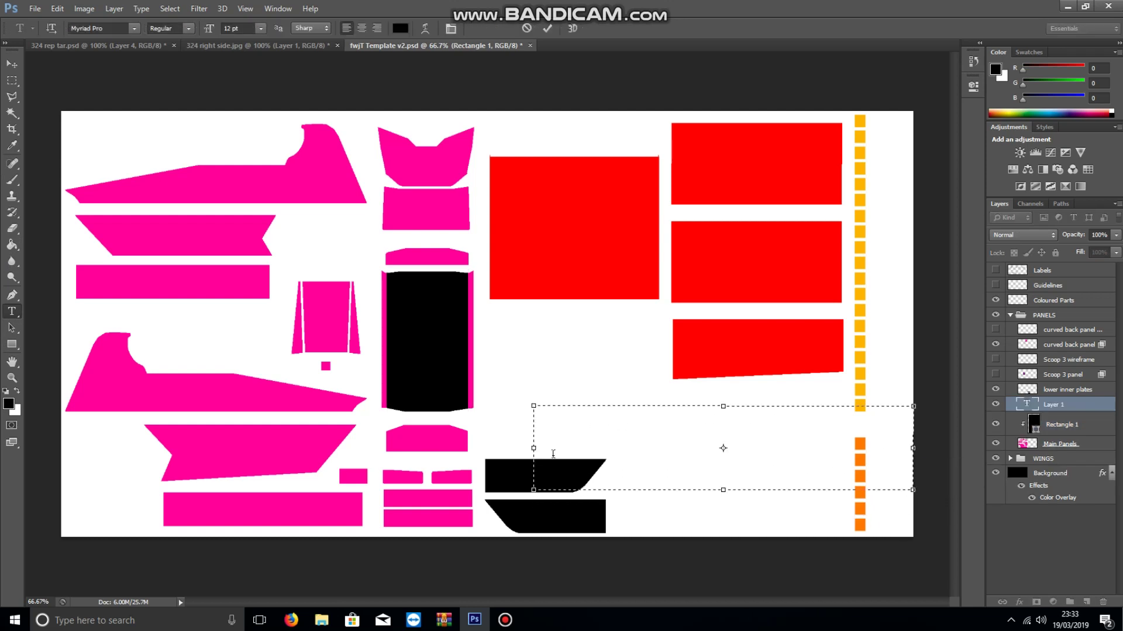
{"action": "left_click_drag", "start_coordinate": [533, 449], "coordinate": [491, 448]}
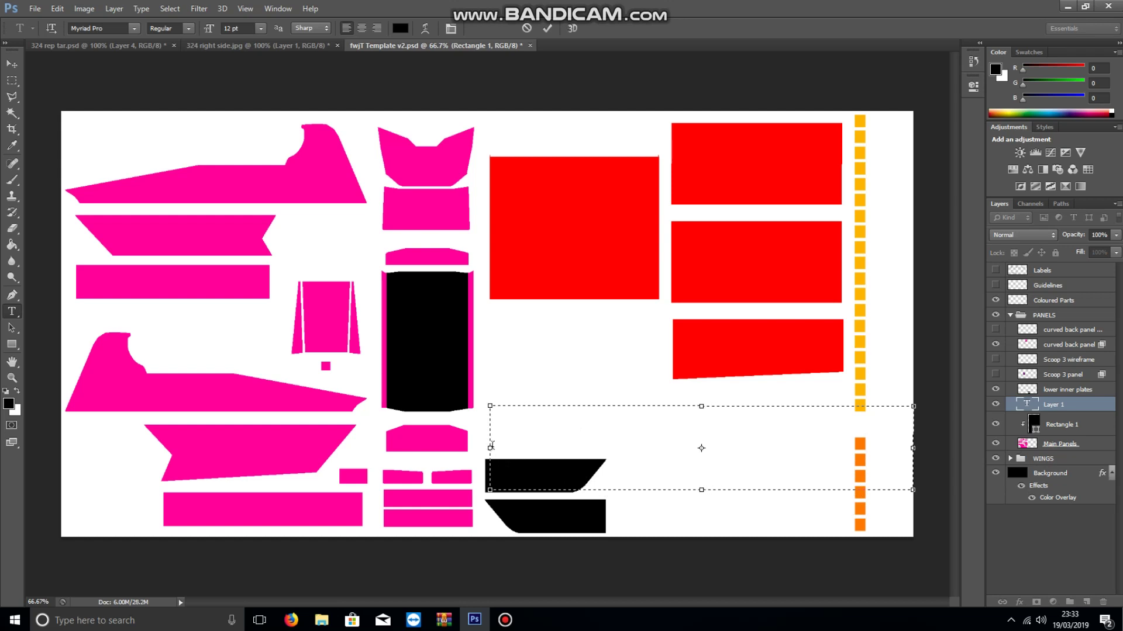
{"action": "left_click", "coordinate": [261, 30]}
{"action": "left_click", "coordinate": [264, 244]}
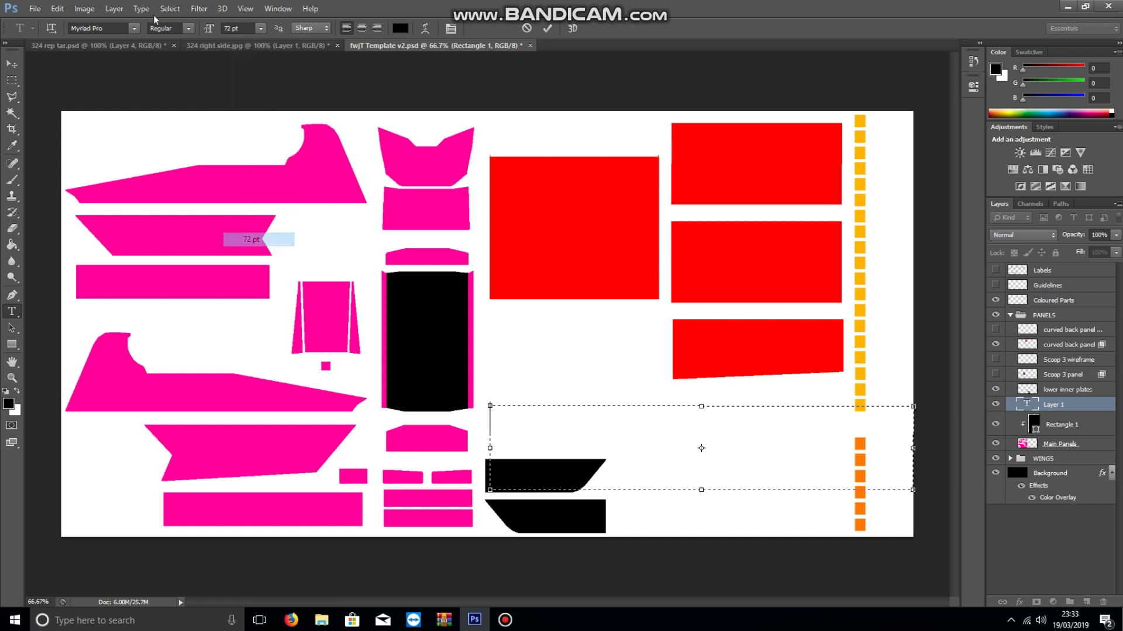
- Set the text font to A&S Blaze
{"action": "left_click", "coordinate": [135, 29]}
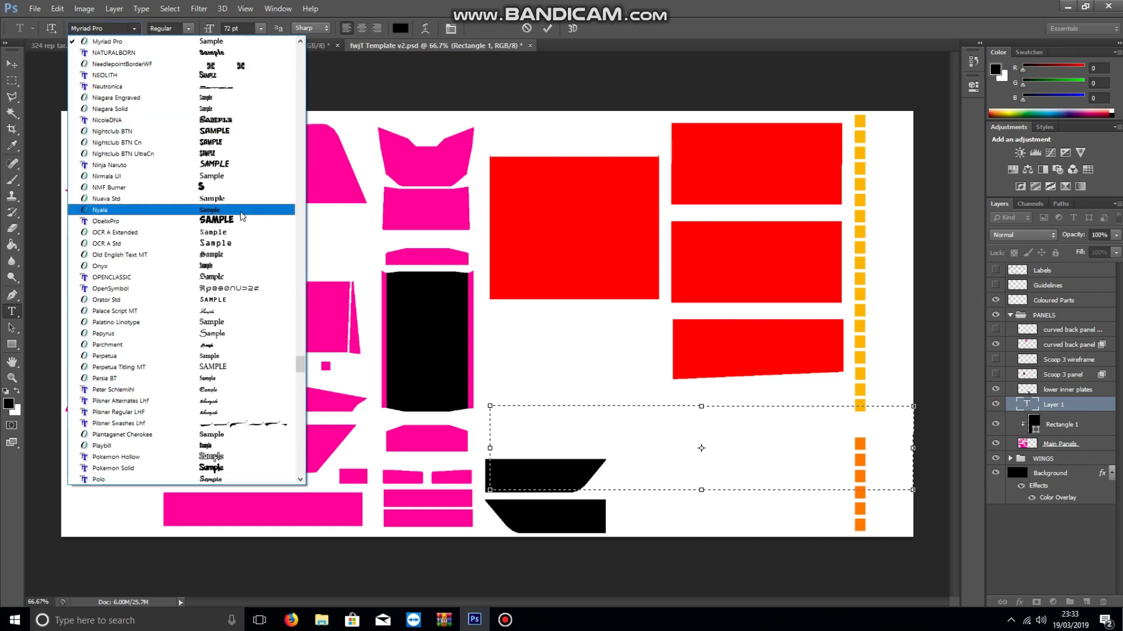
{"action": "scroll", "coordinate": [256, 188], "scroll_direction": "down", "scroll_amount": 2}
{"action": "scroll", "coordinate": [255, 187], "scroll_direction": "down", "scroll_amount": 10}
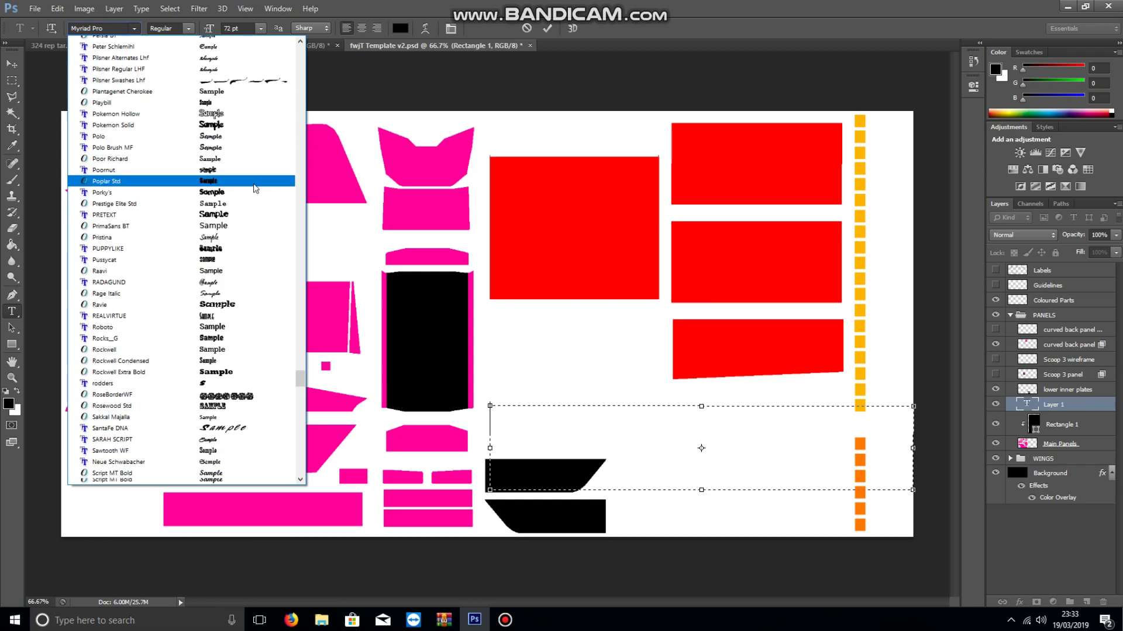
{"action": "scroll", "coordinate": [250, 203], "scroll_direction": "down", "scroll_amount": 15}
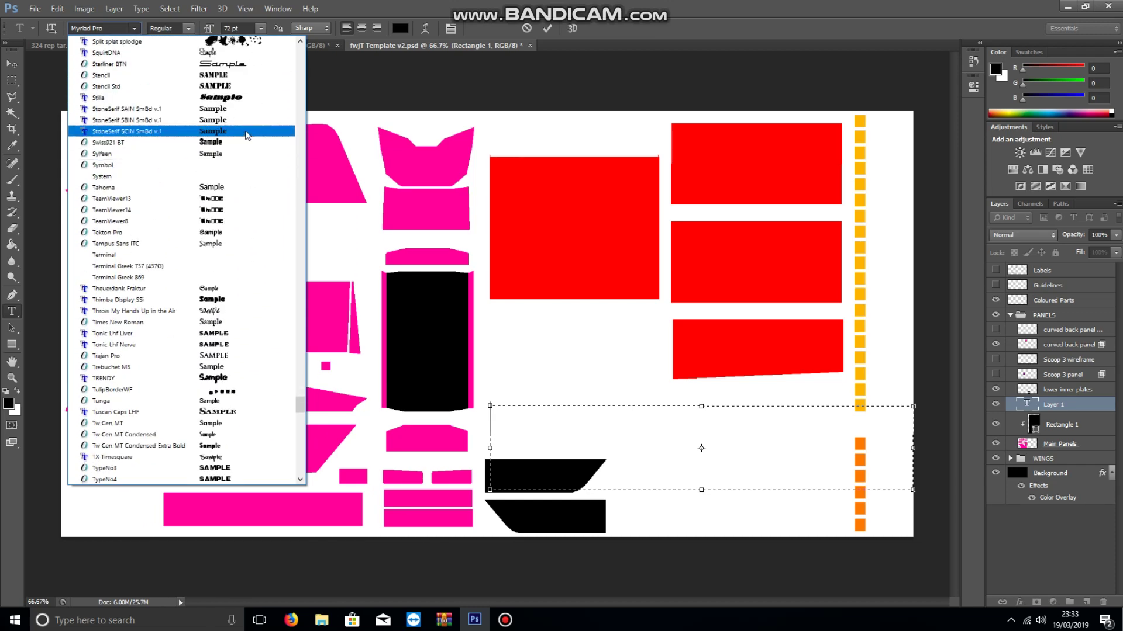
{"action": "scroll", "coordinate": [246, 136], "scroll_direction": "down", "scroll_amount": 6}
{"action": "left_click_drag", "start_coordinate": [297, 351], "coordinate": [304, 84]}
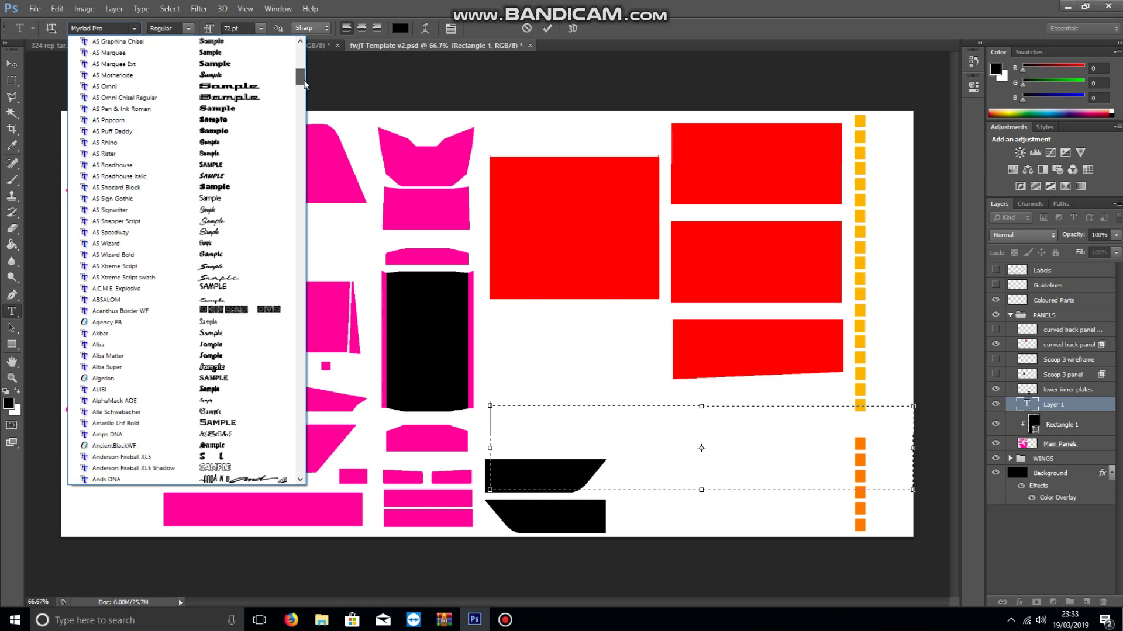
{"action": "scroll", "coordinate": [257, 170], "scroll_direction": "up", "scroll_amount": 6}
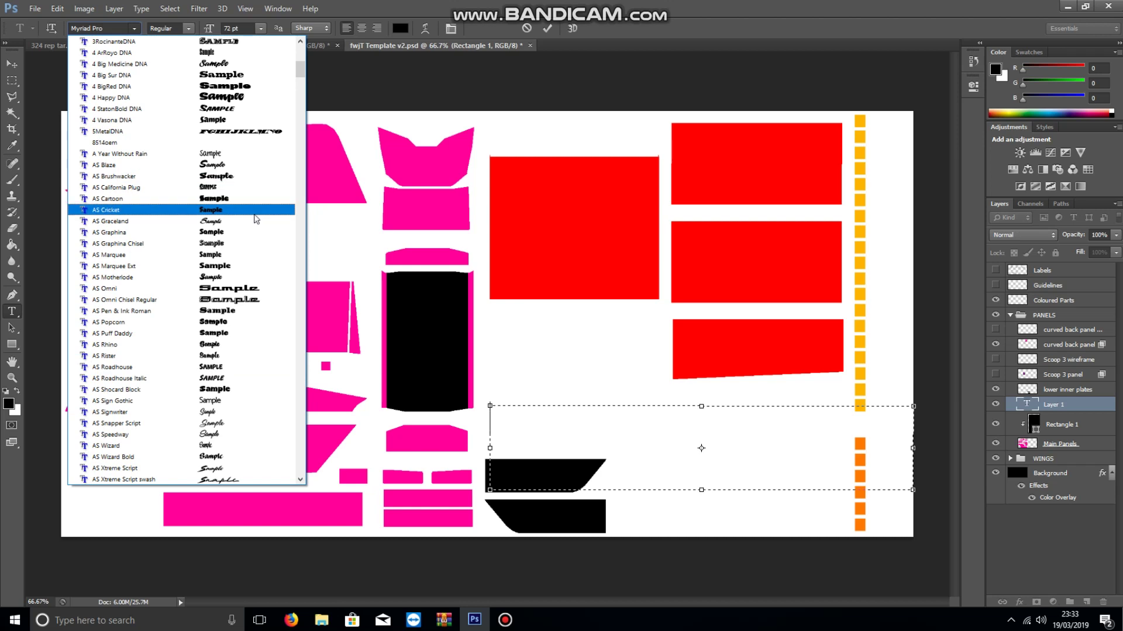
{"action": "left_click", "coordinate": [252, 165]}
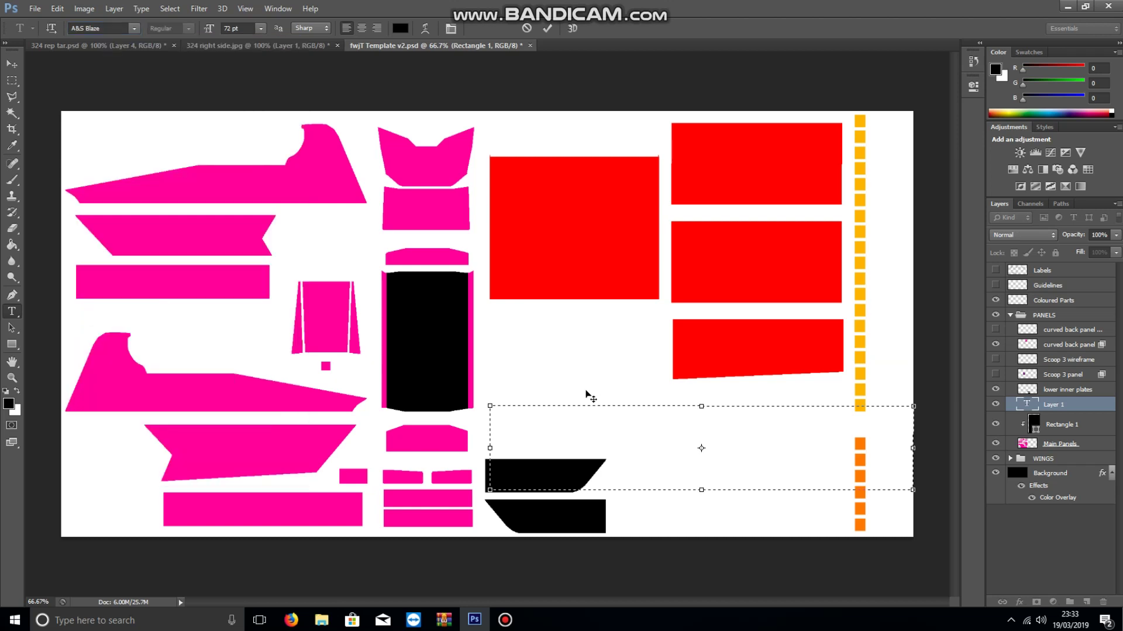
- Enter the text "Bensons" and shrink the text box to fit around the word
{"action": "type", "text": "Bensons"}
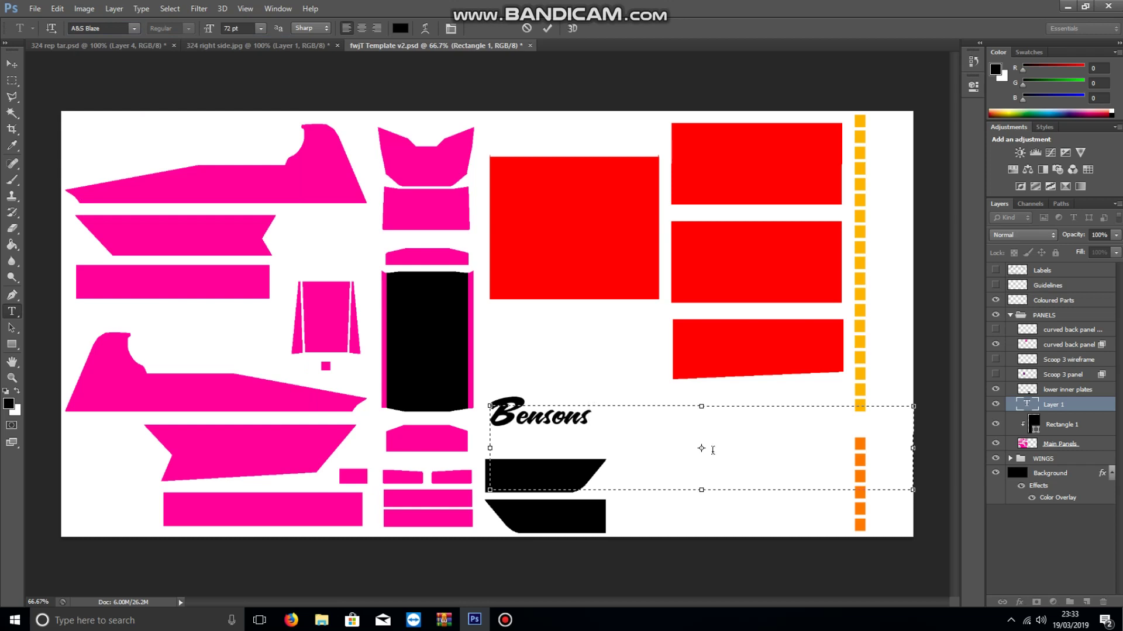
{"action": "left_click_drag", "start_coordinate": [913, 490], "coordinate": [582, 423]}
{"action": "left_click", "coordinate": [15, 66]}
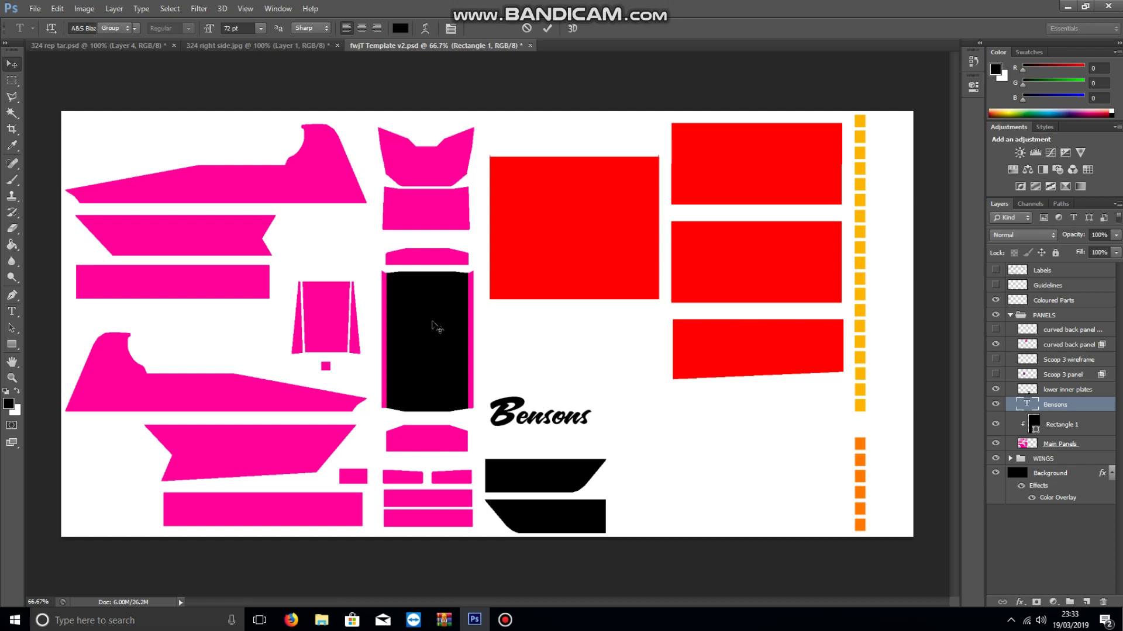
- Scale the Bensons text to about 142.40% width and 118.63% height
{"action": "key", "text": "ctrl+t"}
{"action": "left_click_drag", "start_coordinate": [589, 435], "coordinate": [635, 444]}
{"action": "key", "text": "Return"}
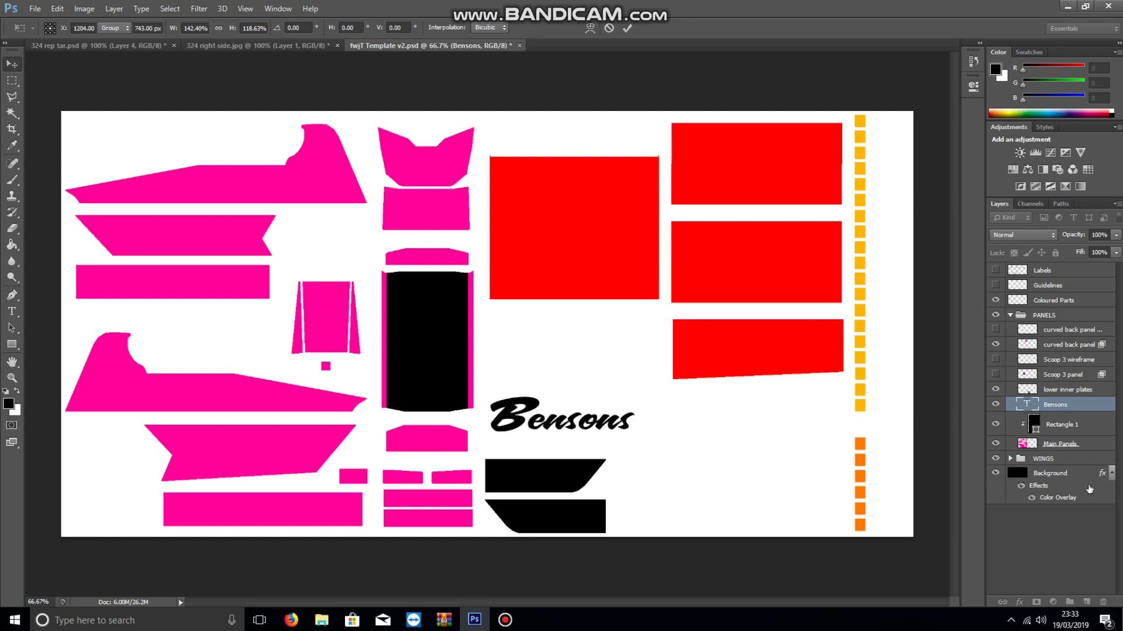
- Warp the Bensons text with the Shell Lower style and a horizontal bend of +39%
{"action": "double_click", "coordinate": [1082, 406]}
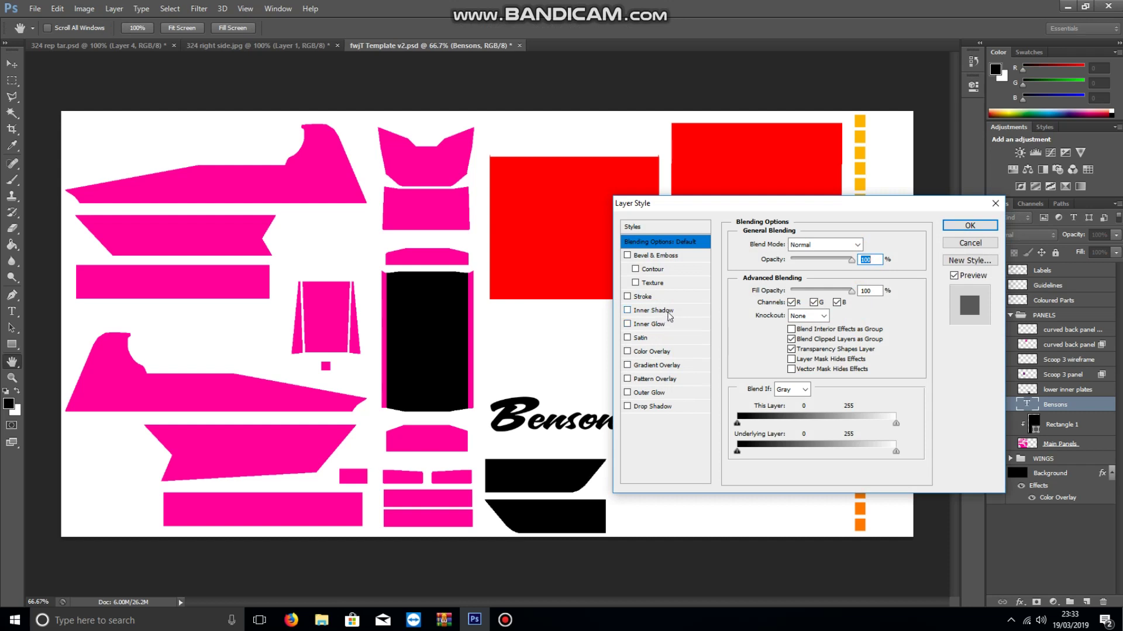
{"action": "key", "text": "Escape"}
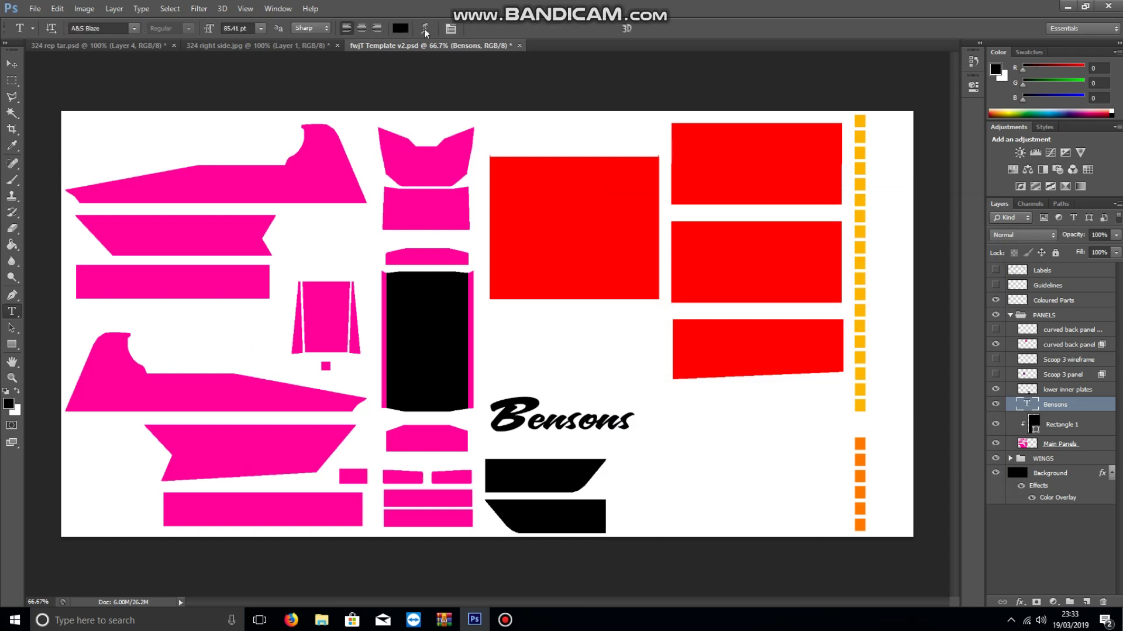
{"action": "left_click", "coordinate": [425, 29]}
{"action": "left_click", "coordinate": [582, 176]}
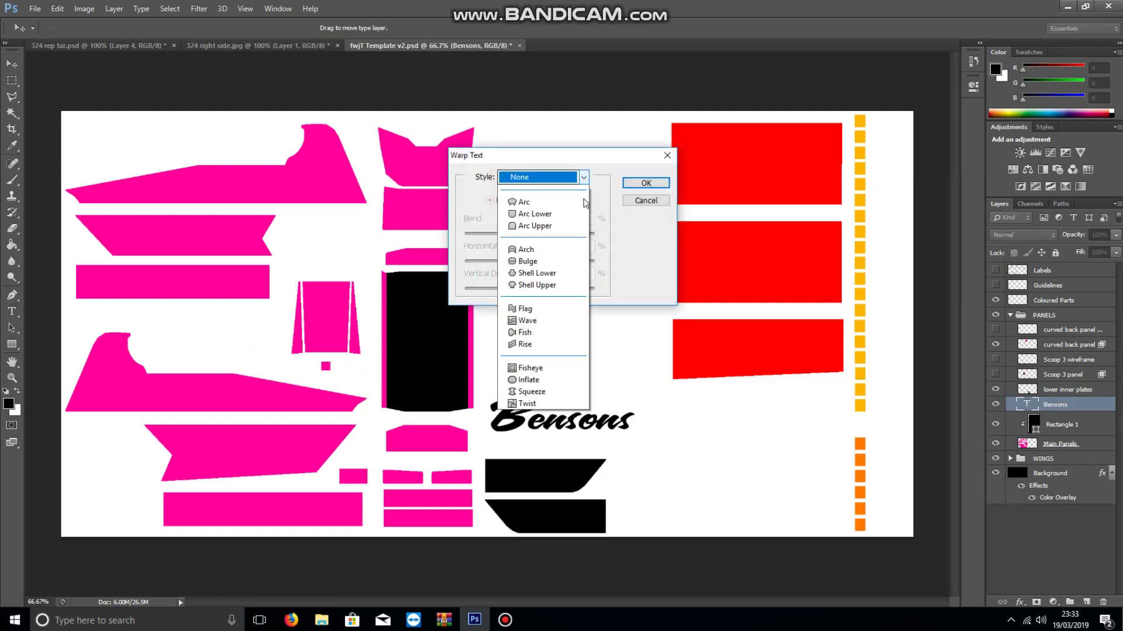
{"action": "left_click", "coordinate": [573, 290]}
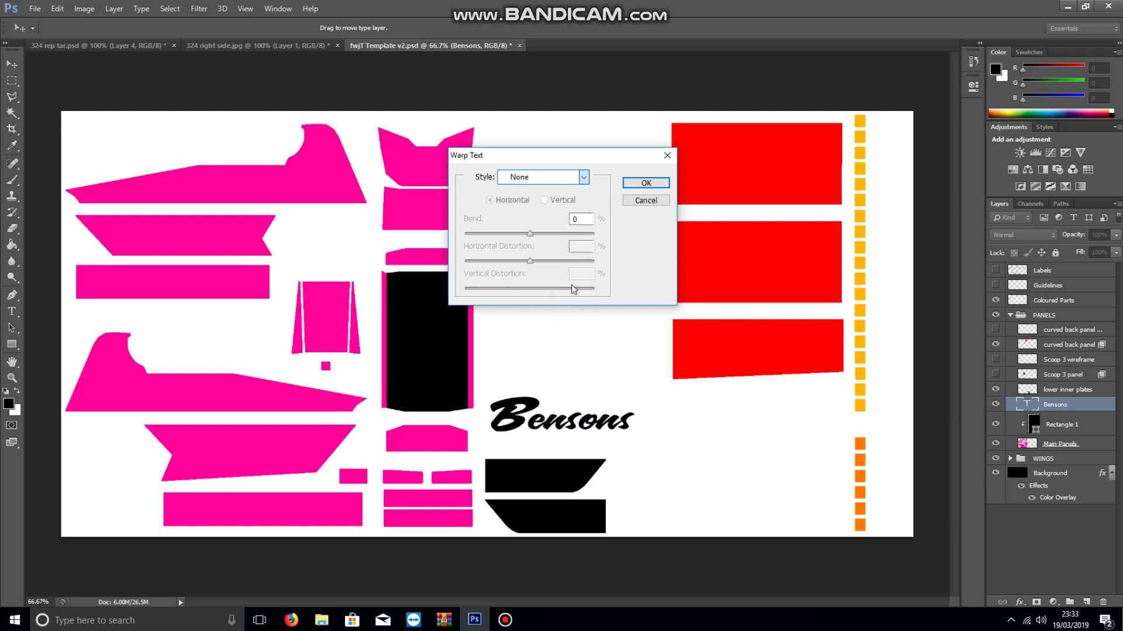
{"action": "left_click_drag", "start_coordinate": [560, 236], "coordinate": [555, 236]}
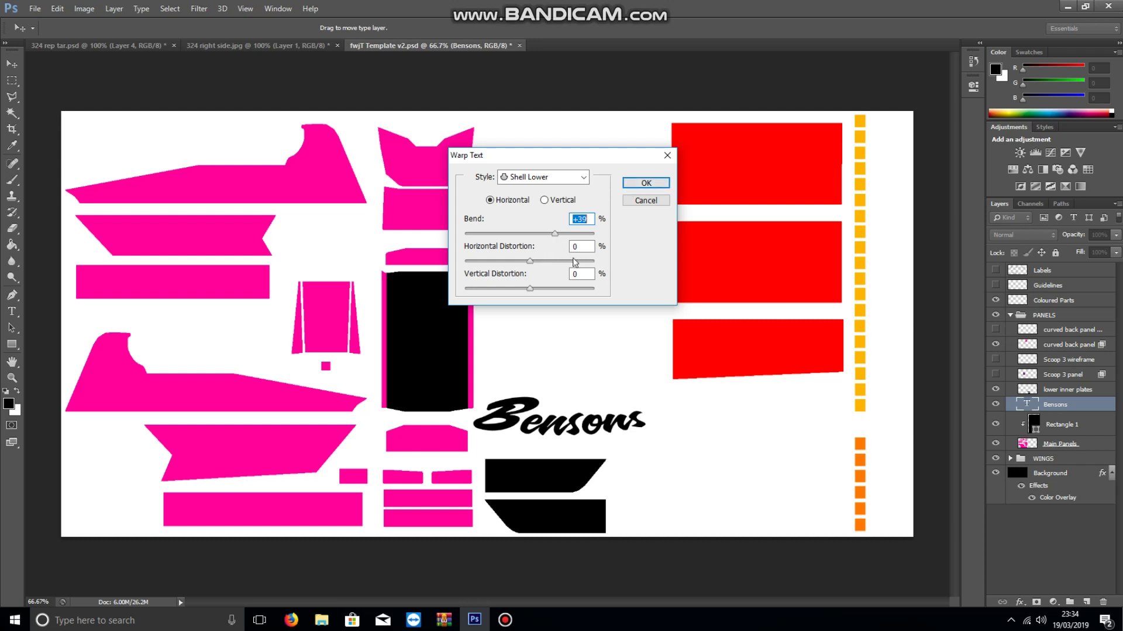
- Try a horizontal distortion of +10% and a vertical distortion of +9% on the Bensons warp
{"action": "left_click_drag", "start_coordinate": [530, 261], "coordinate": [532, 260]}
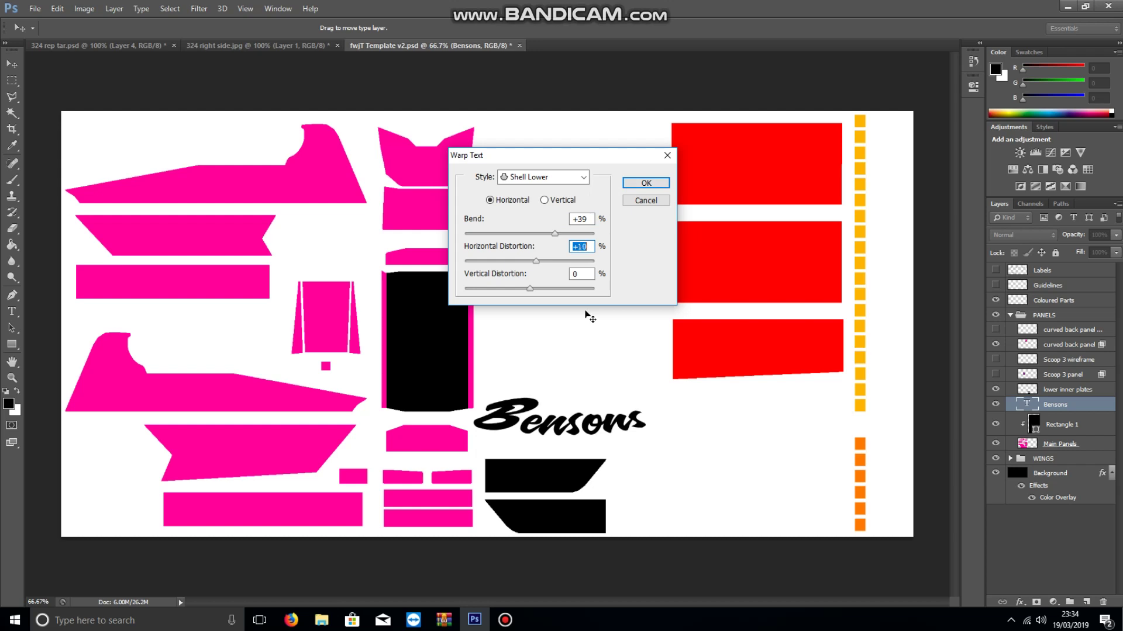
{"action": "left_click", "coordinate": [587, 275]}
{"action": "key", "text": "Up"}
{"action": "key", "text": "Up"}
{"action": "key", "text": "Up"}
{"action": "key", "text": "Up"}
{"action": "key", "text": "Up"}
{"action": "key", "text": "Up"}
{"action": "key", "text": "Up"}
{"action": "key", "text": "Up"}
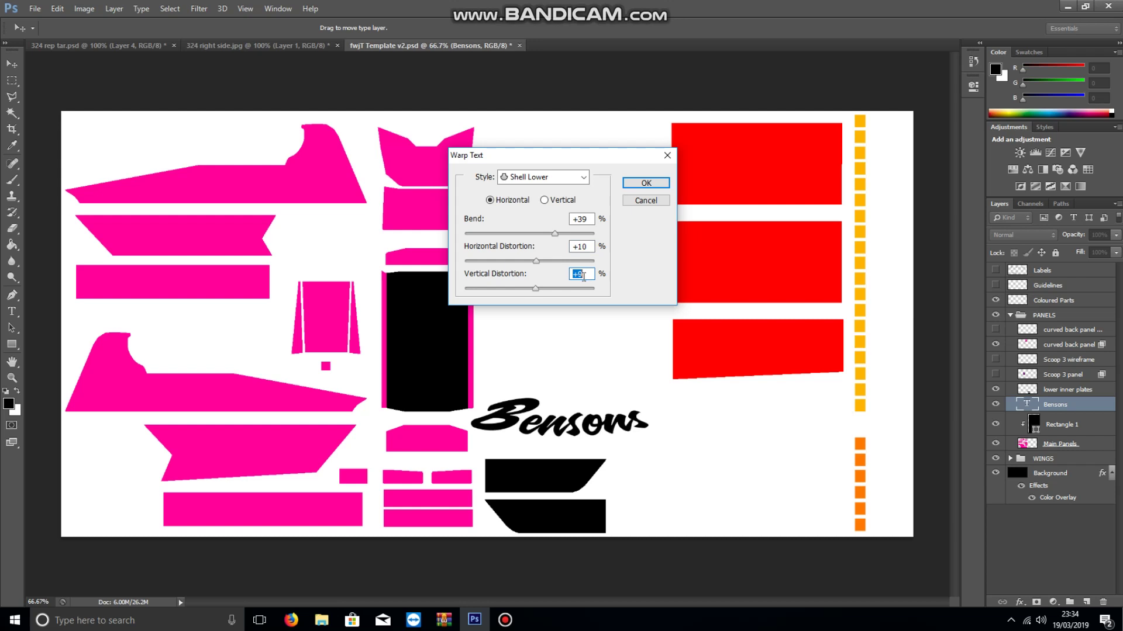
- Return the warp's vertical and horizontal distortion to 0% and apply it to the Bensons text
{"action": "key", "text": "Down"}
{"action": "key", "text": "Down"}
{"action": "key", "text": "Down"}
{"action": "key", "text": "Down"}
{"action": "key", "text": "Down"}
{"action": "key", "text": "Down"}
{"action": "key", "text": "Down"}
{"action": "key", "text": "Down"}
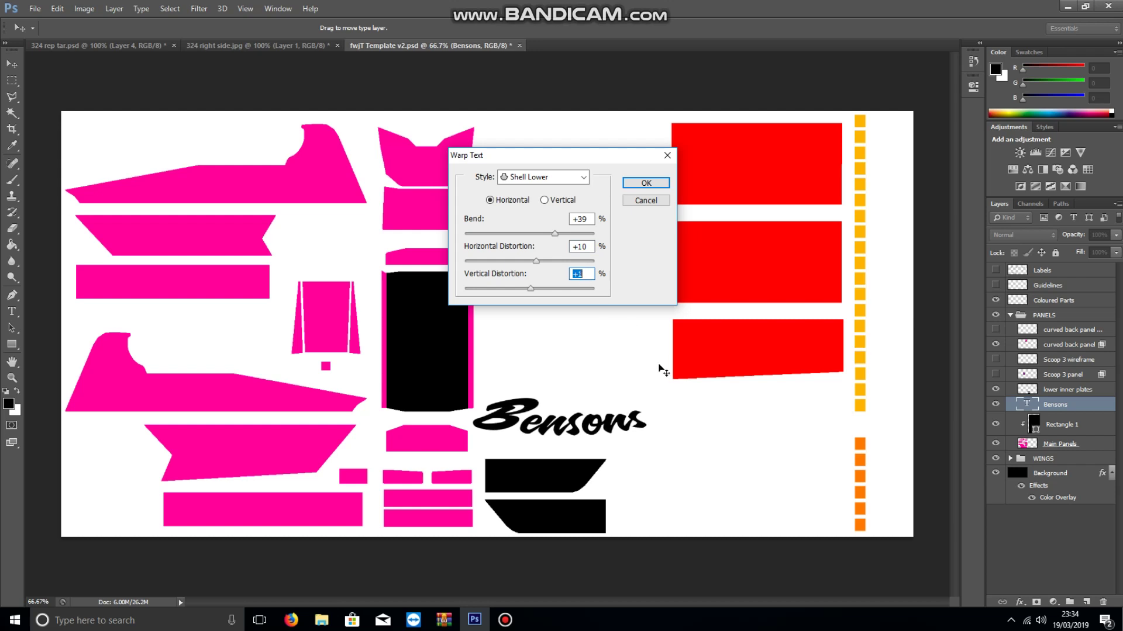
{"action": "key", "text": "Down"}
{"action": "key", "text": "Down"}
{"action": "type", "text": "0"}
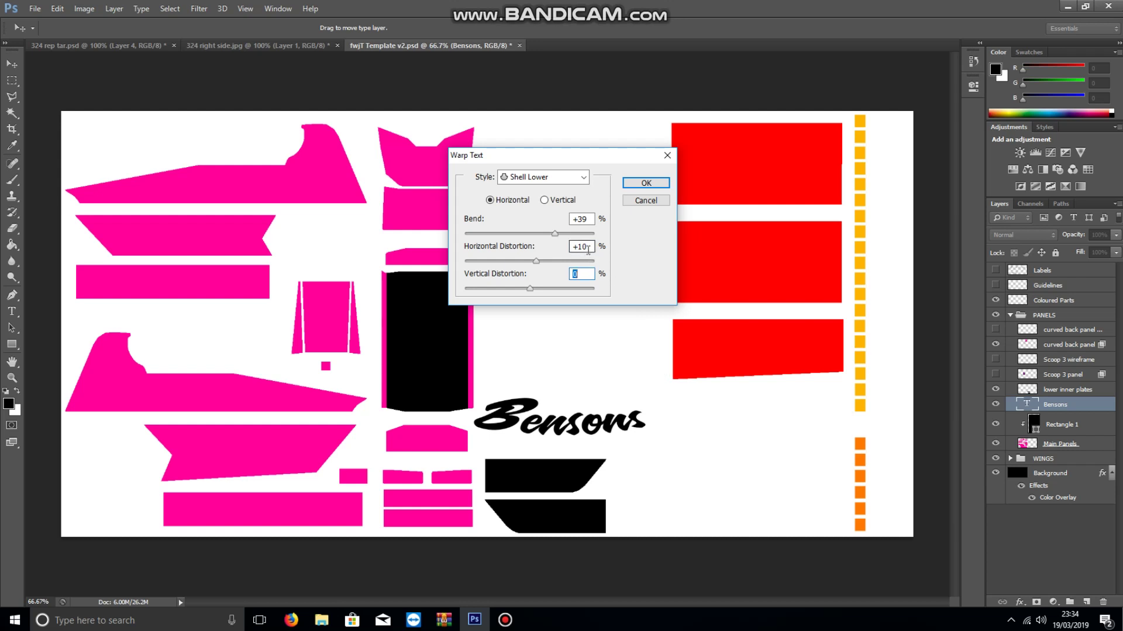
{"action": "key", "text": "Down"}
{"action": "key", "text": "Down"}
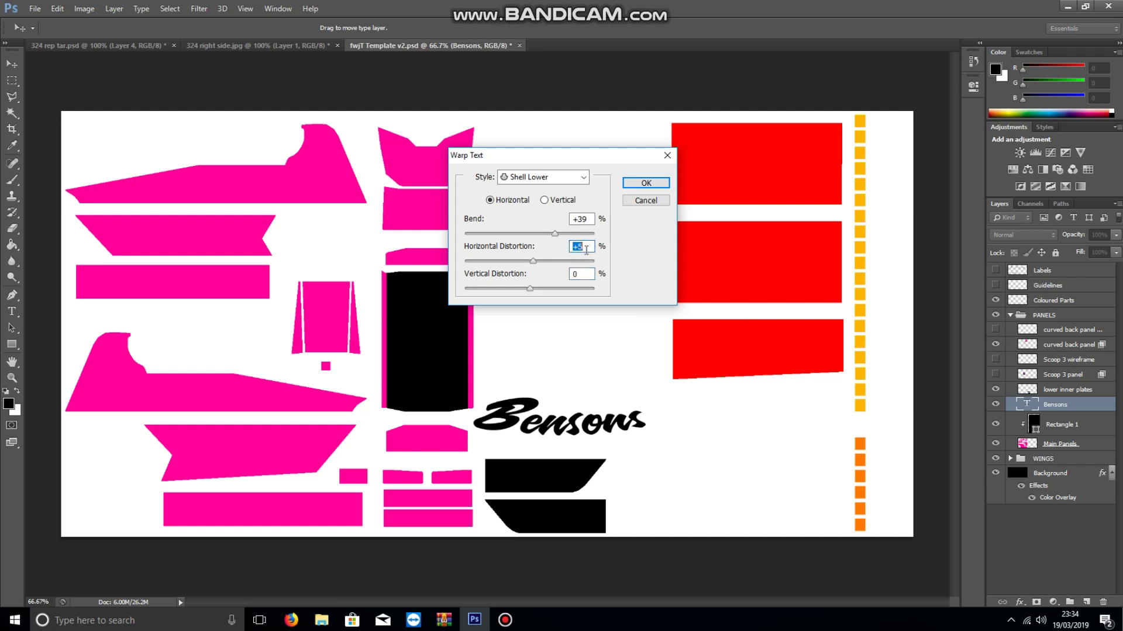
{"action": "key", "text": "Down"}
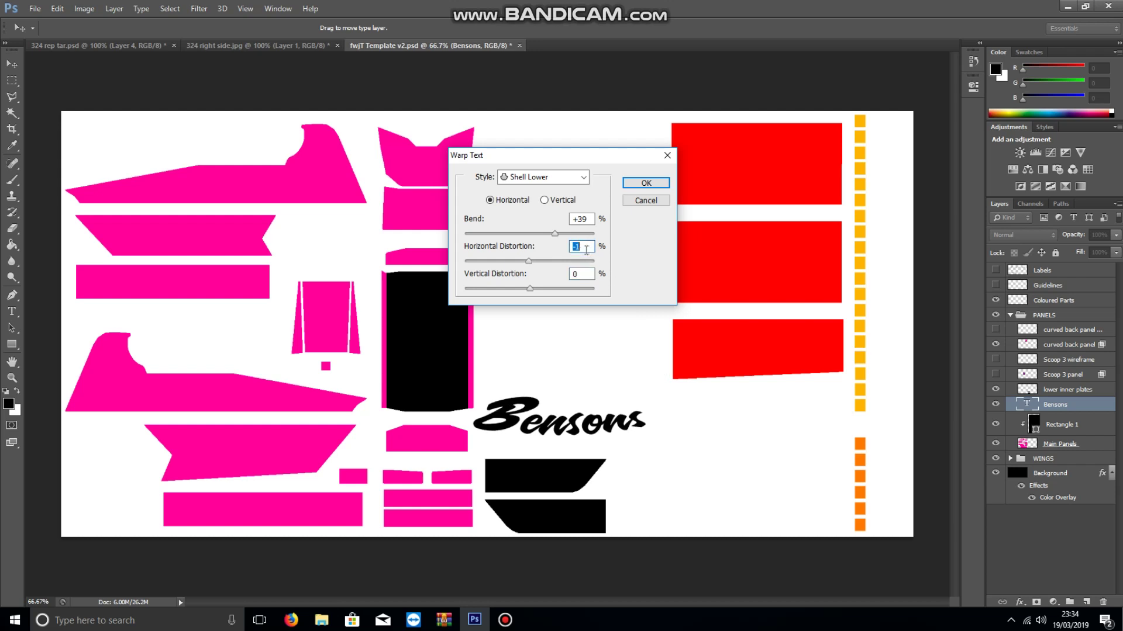
{"action": "left_click", "coordinate": [640, 185]}
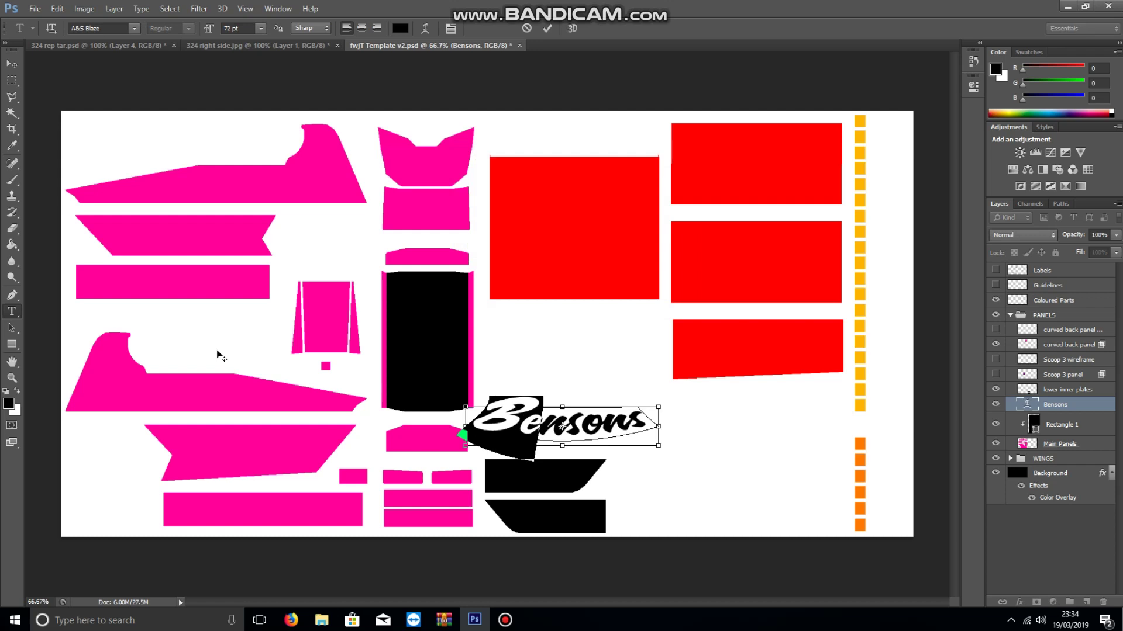
{"action": "key", "text": "BackSpace"}
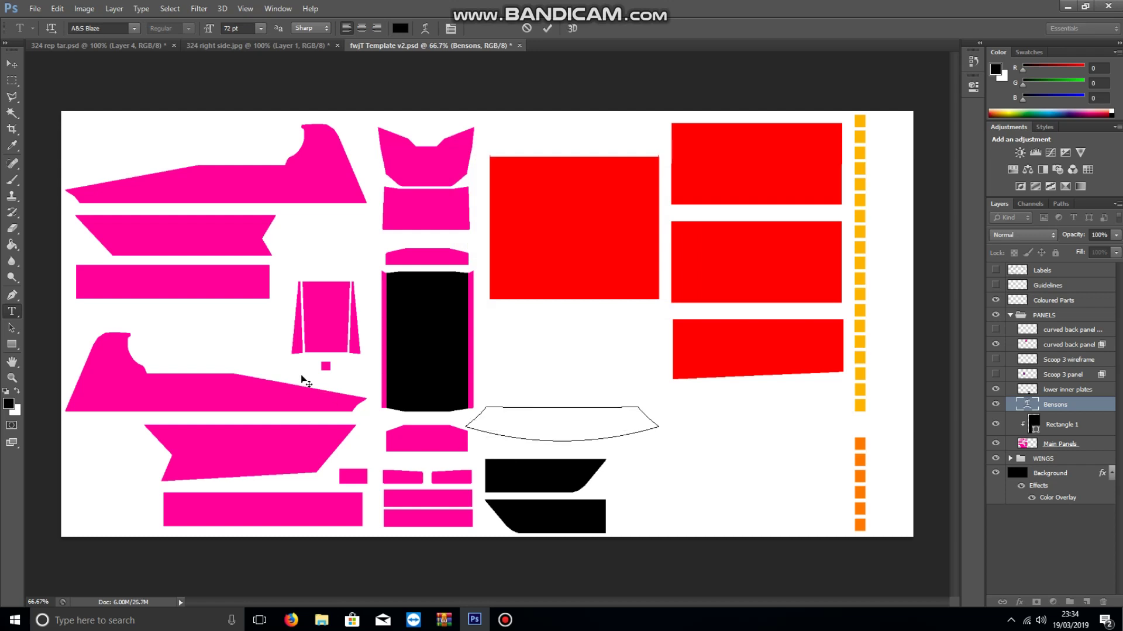
{"action": "key", "text": "ctrl+z"}
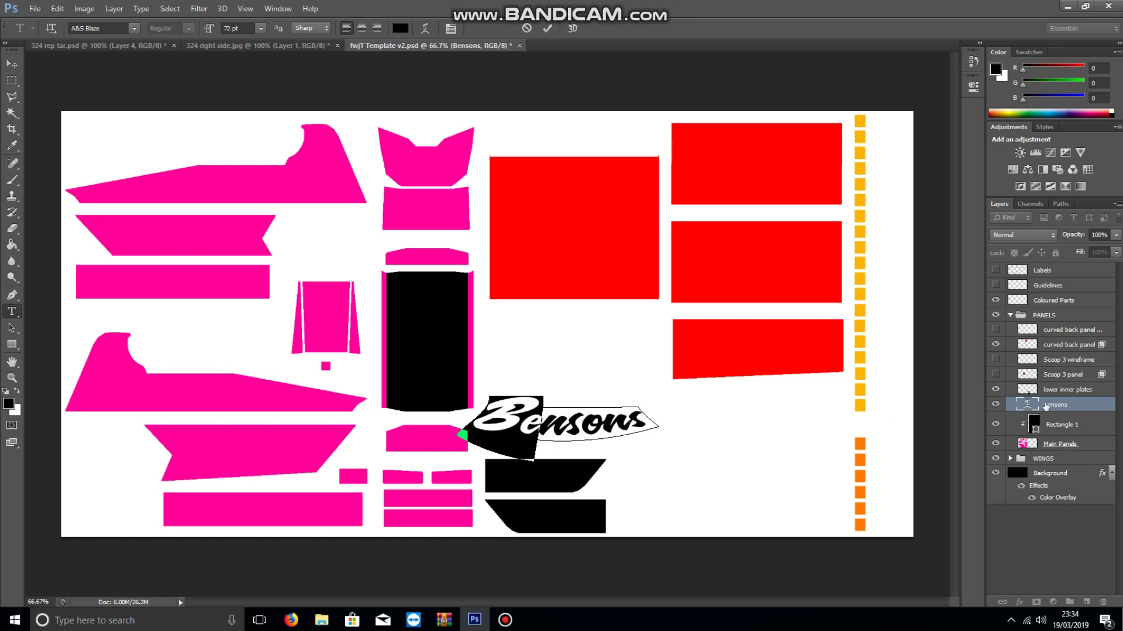
{"action": "left_click", "coordinate": [57, 8]}
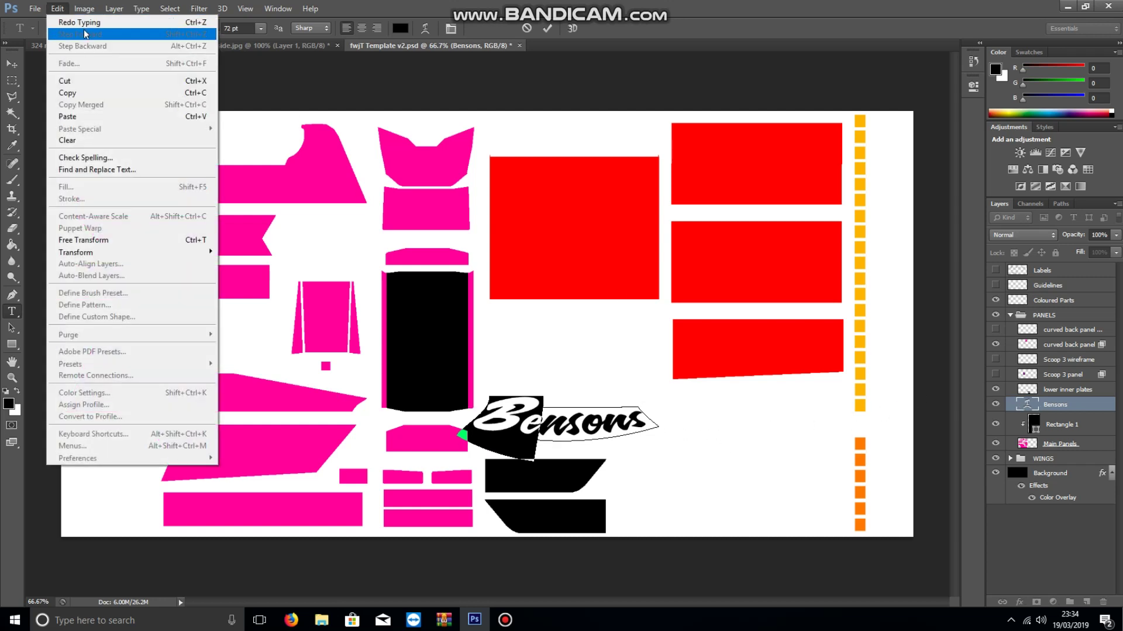
{"action": "left_click", "coordinate": [86, 26]}
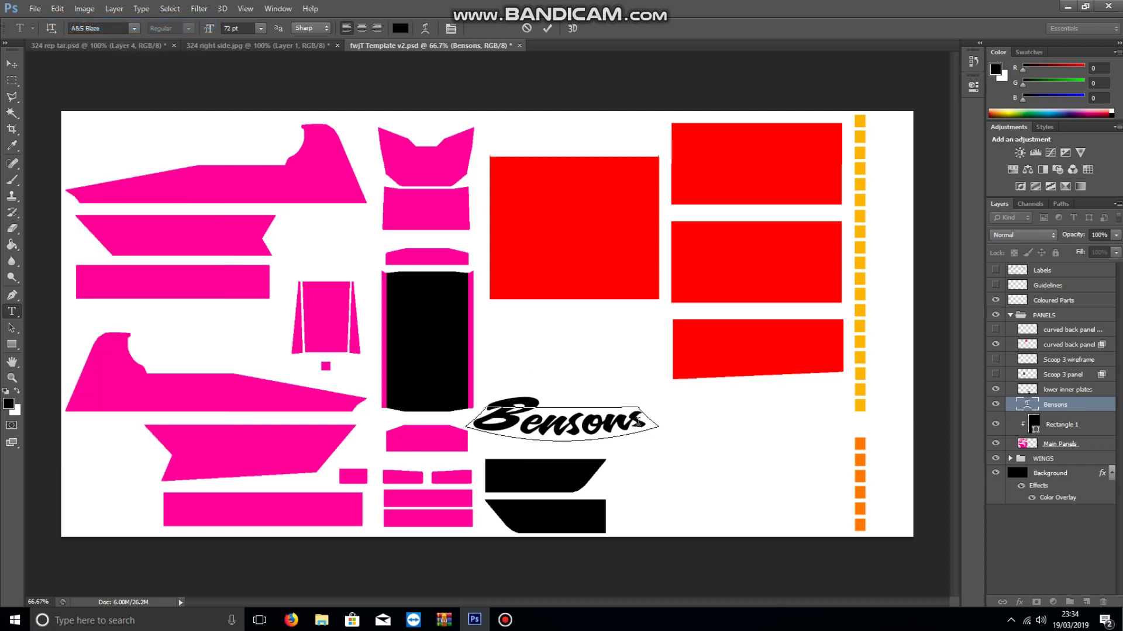
- Move the Bensons text onto the lower pink side panel with the fin and rotate it slightly clockwise
{"action": "left_click", "coordinate": [12, 63]}
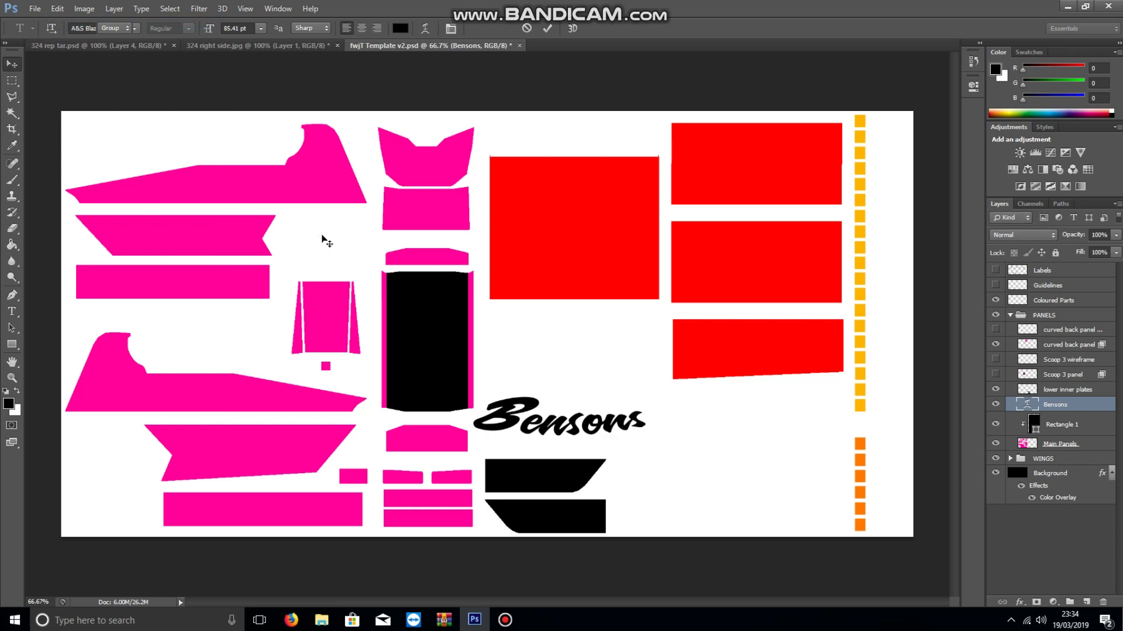
{"action": "left_click_drag", "start_coordinate": [507, 432], "coordinate": [118, 405]}
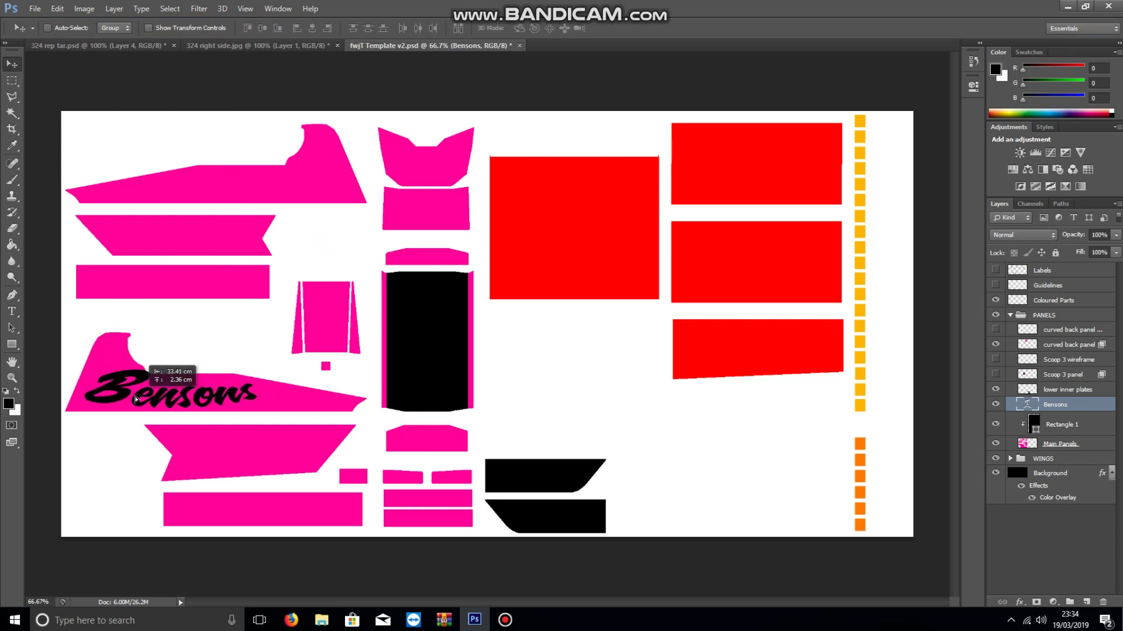
{"action": "key", "text": "ctrl+t"}
{"action": "left_click_drag", "start_coordinate": [444, 409], "coordinate": [436, 438]}
{"action": "key", "text": "Return"}
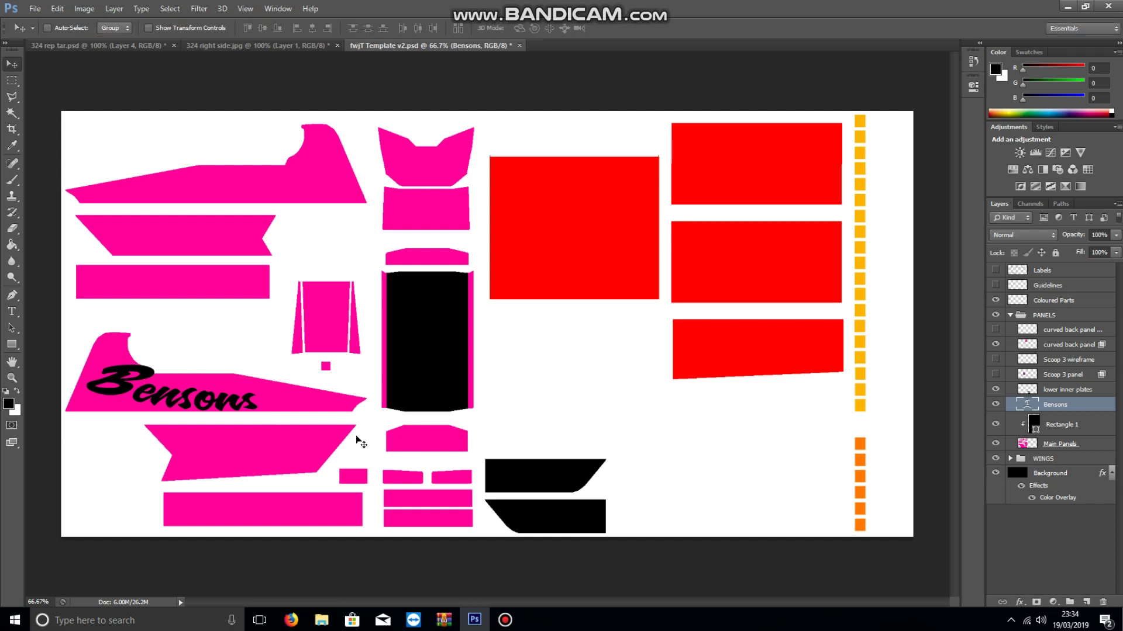
- Shrink the Bensons text slightly and nudge it towards the fin end to fit the side panel's outline
{"action": "key", "text": "shift+Left"}
{"action": "key", "text": "shift+Left"}
{"action": "key", "text": "Down"}
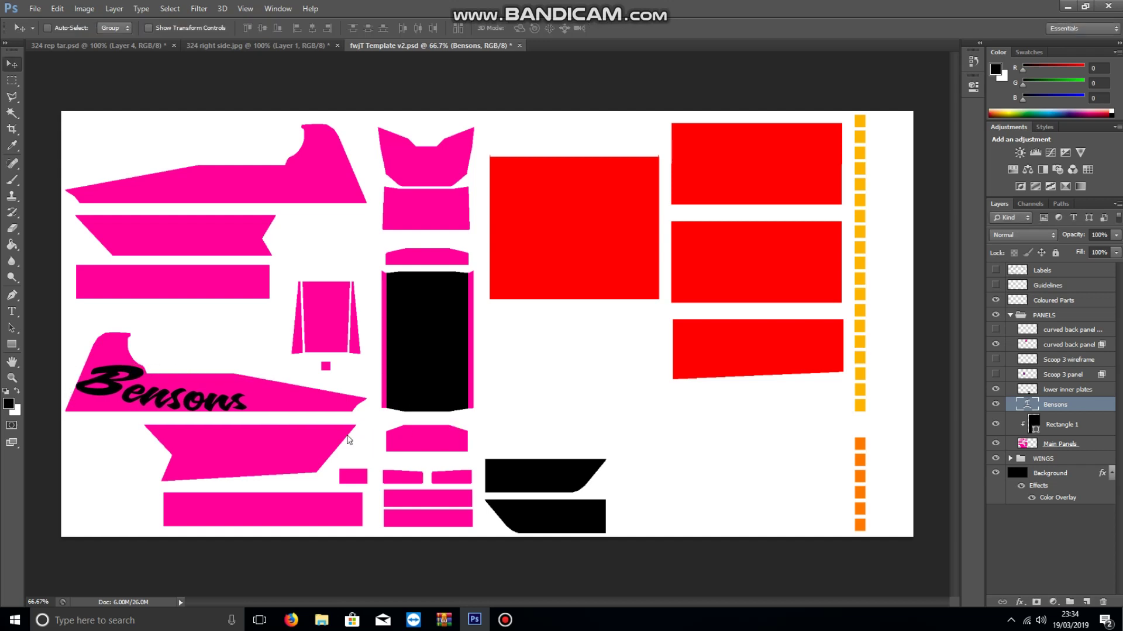
{"action": "key", "text": "ctrl+t"}
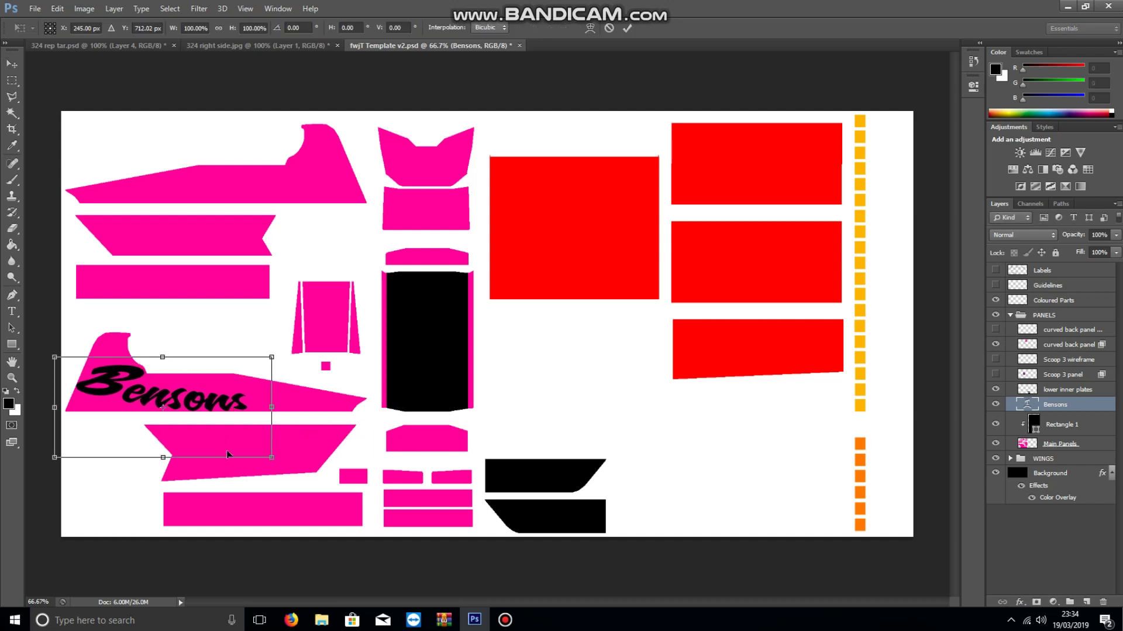
{"action": "left_click_drag", "start_coordinate": [271, 458], "coordinate": [269, 454]}
{"action": "key", "text": "Return"}
{"action": "key", "text": "Right"}
{"action": "key", "text": "Right"}
{"action": "key", "text": "Right"}
{"action": "key", "text": "Right"}
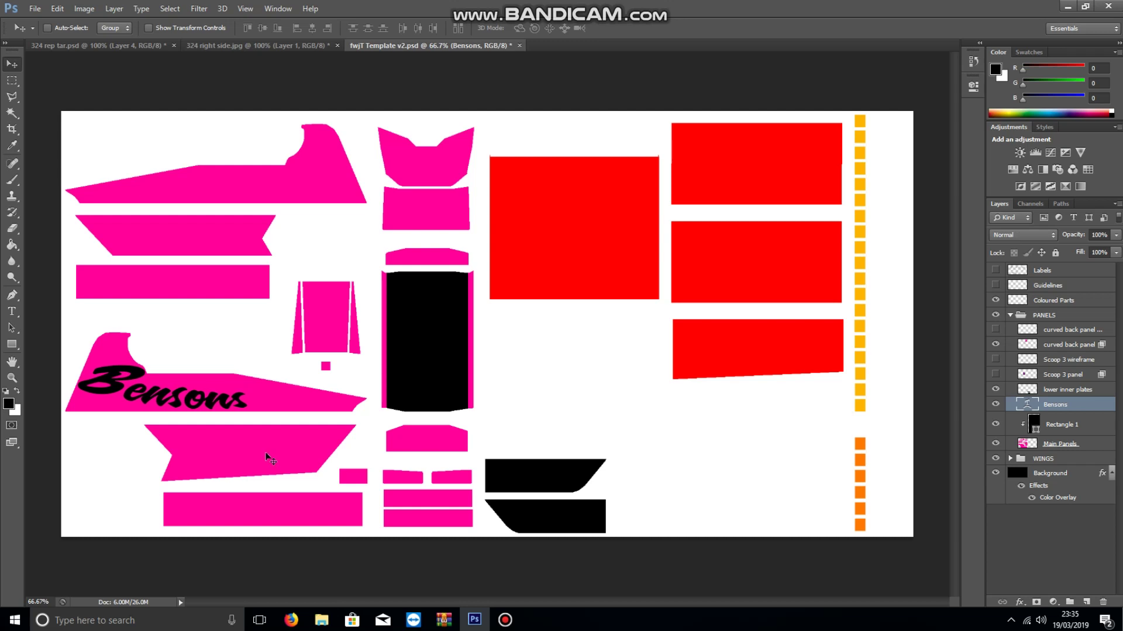
- Rotate the Bensons text slightly counter-clockwise on the side panel and show the rulers
{"action": "key", "text": "ctrl+t"}
{"action": "key", "text": "ctrl+r"}
{"action": "left_click_drag", "start_coordinate": [301, 419], "coordinate": [302, 419]}
{"action": "key", "text": "Return"}
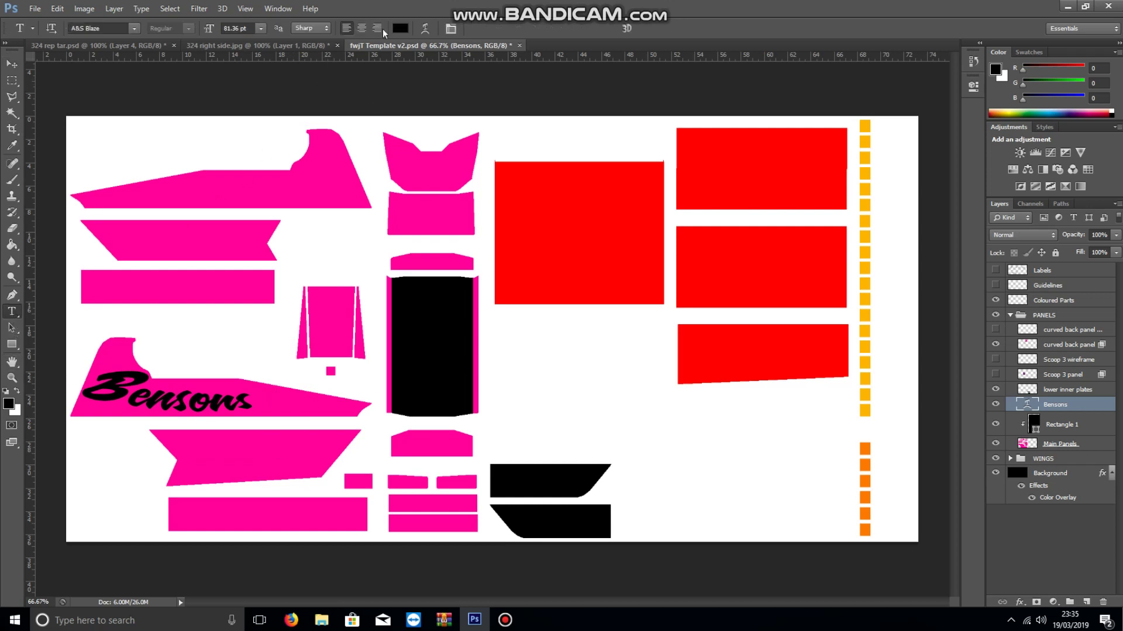
- Try a stronger warp bend of +48% on the Bensons text
{"action": "left_click", "coordinate": [422, 28]}
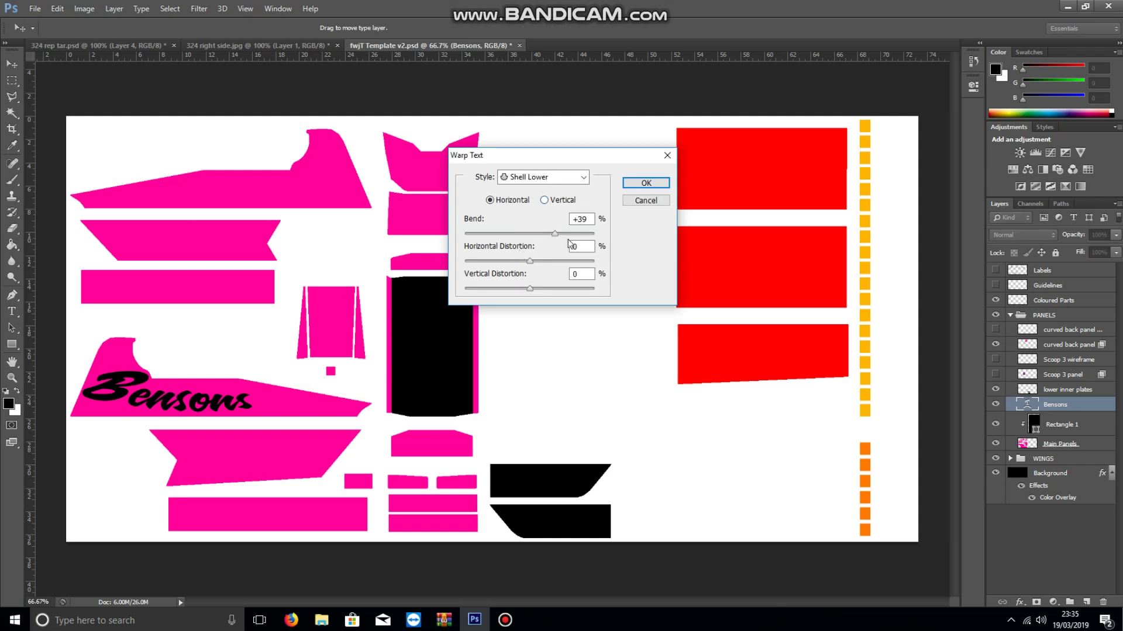
{"action": "left_click", "coordinate": [584, 223]}
{"action": "key", "text": "Up"}
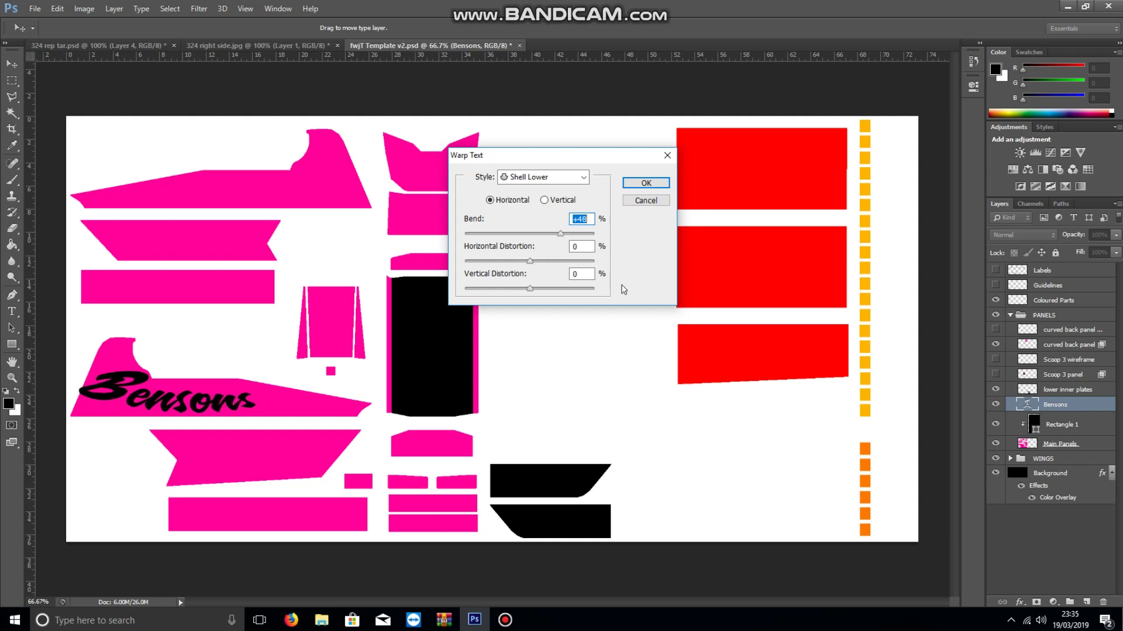
{"action": "key", "text": "Down"}
{"action": "key", "text": "Down"}
{"action": "key", "text": "Down"}
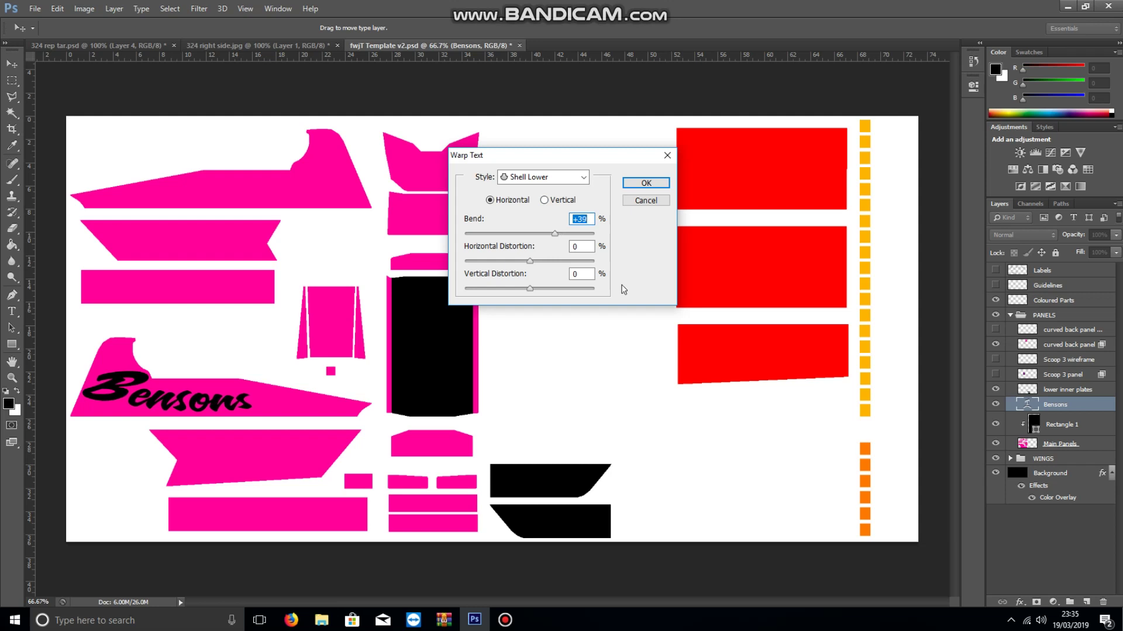
{"action": "key", "text": "Return"}
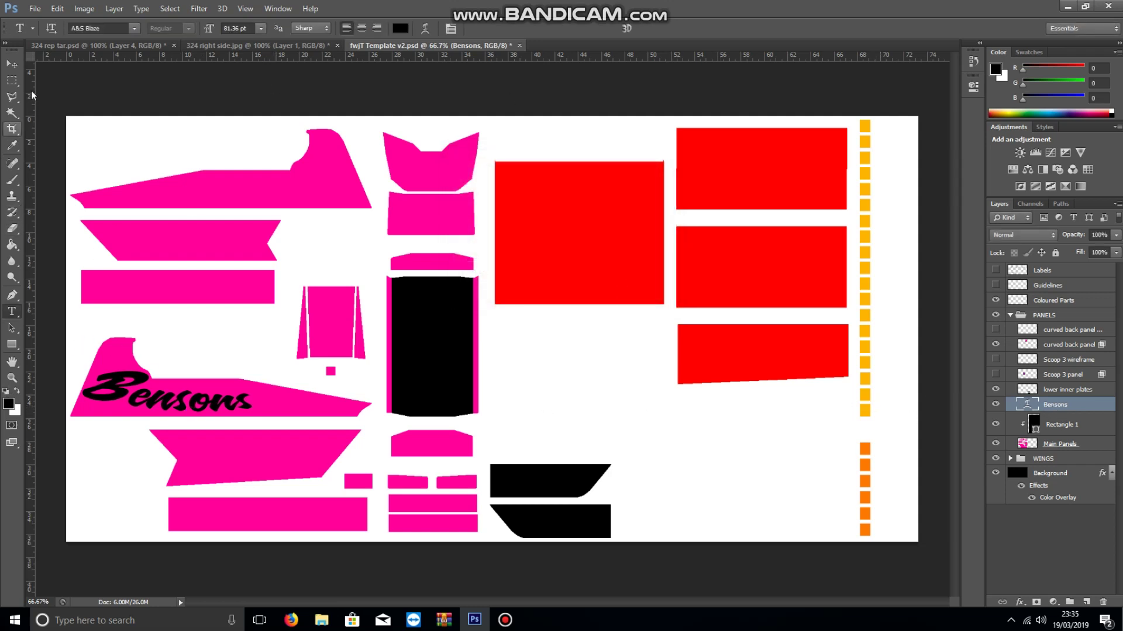
- Skew the Bensons text slightly so that its final letters sit lower on the side panel
{"action": "key", "text": "v"}
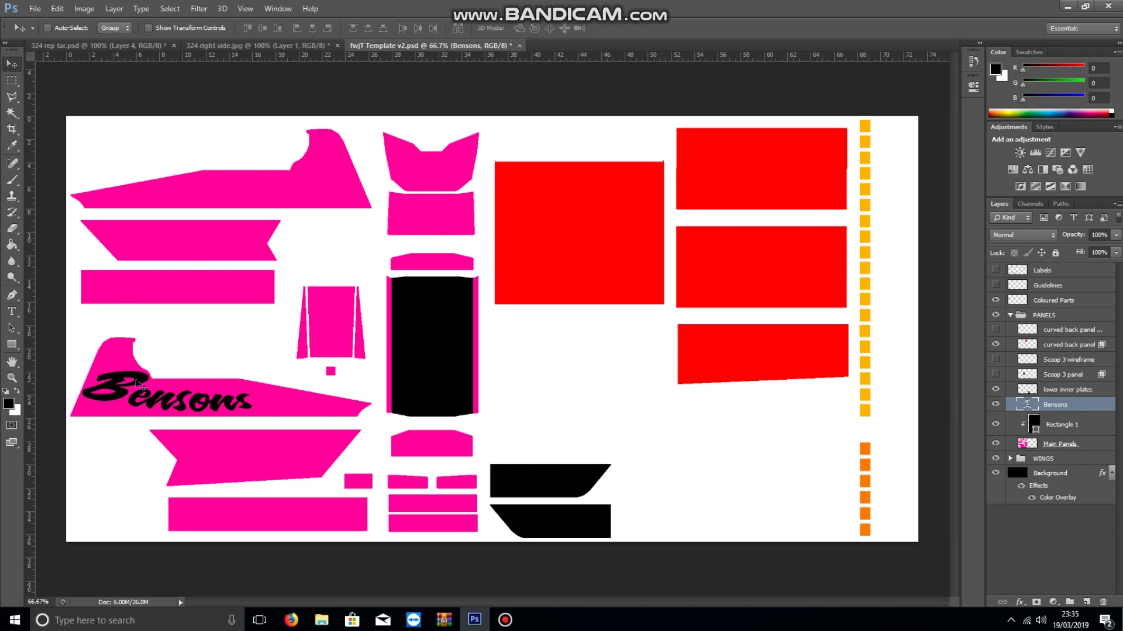
{"action": "key", "text": "ctrl+t"}
{"action": "right_click", "coordinate": [201, 408]}
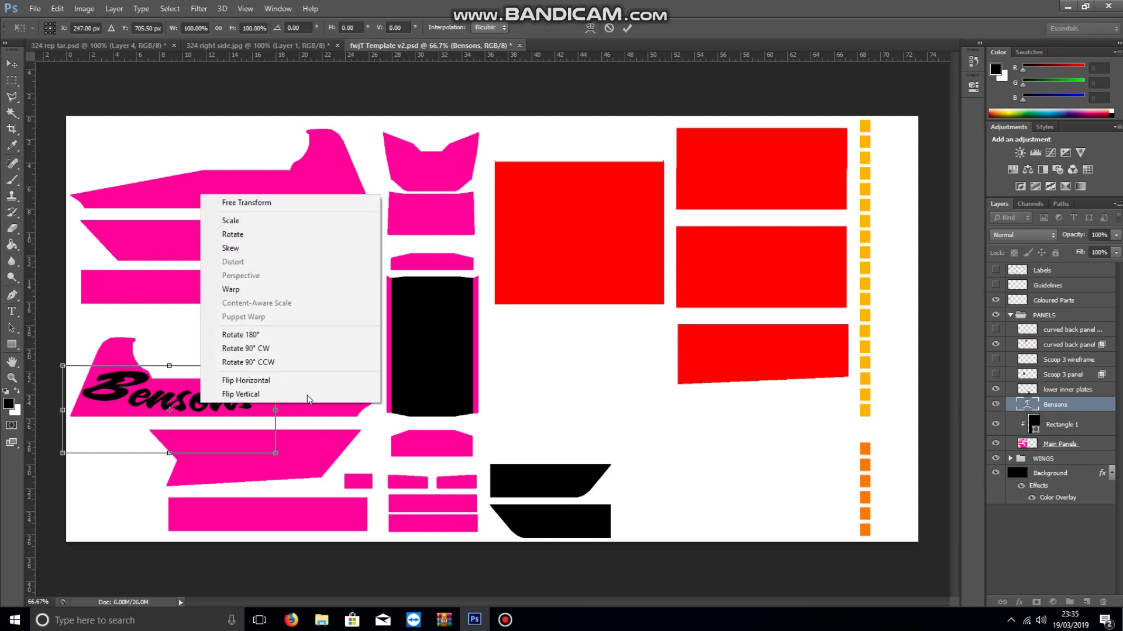
{"action": "left_click", "coordinate": [299, 236]}
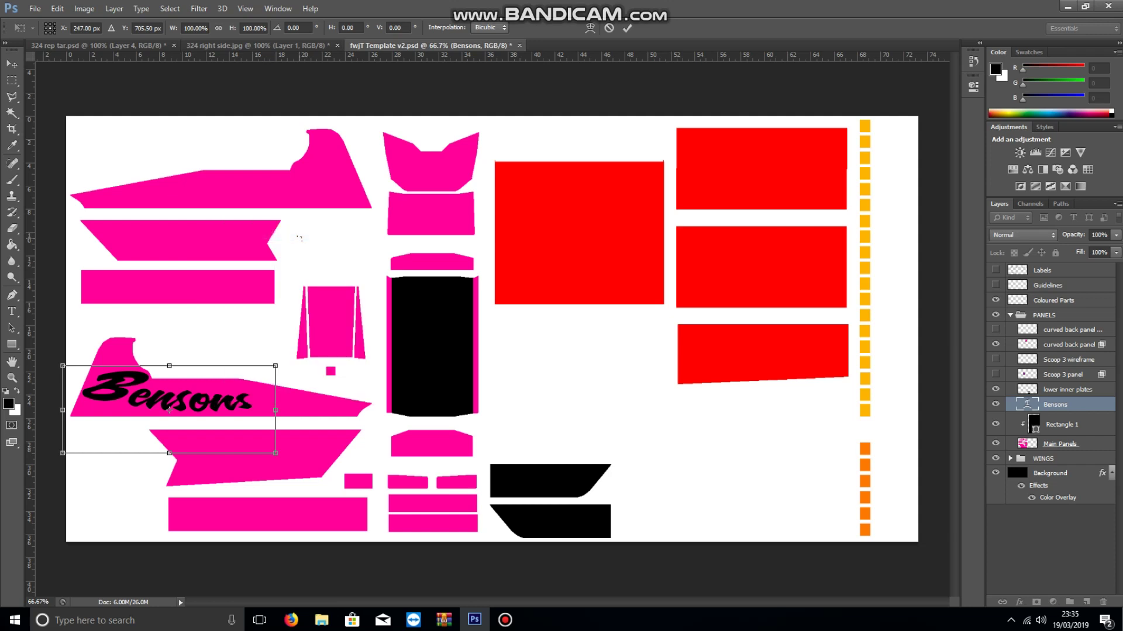
{"action": "right_click", "coordinate": [246, 397]}
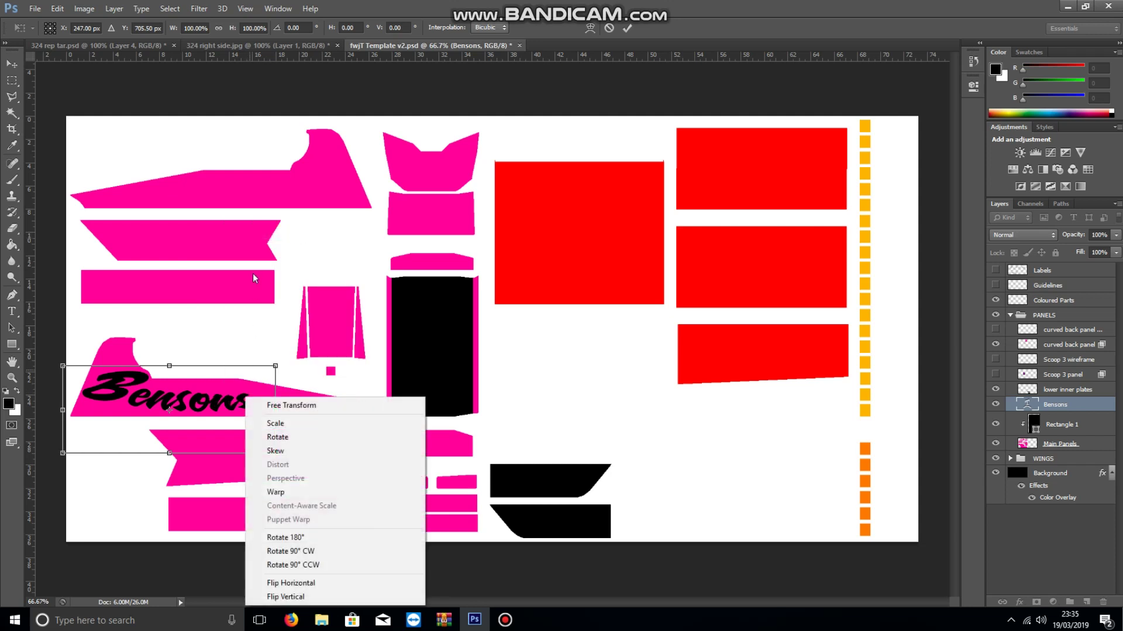
{"action": "left_click", "coordinate": [293, 454]}
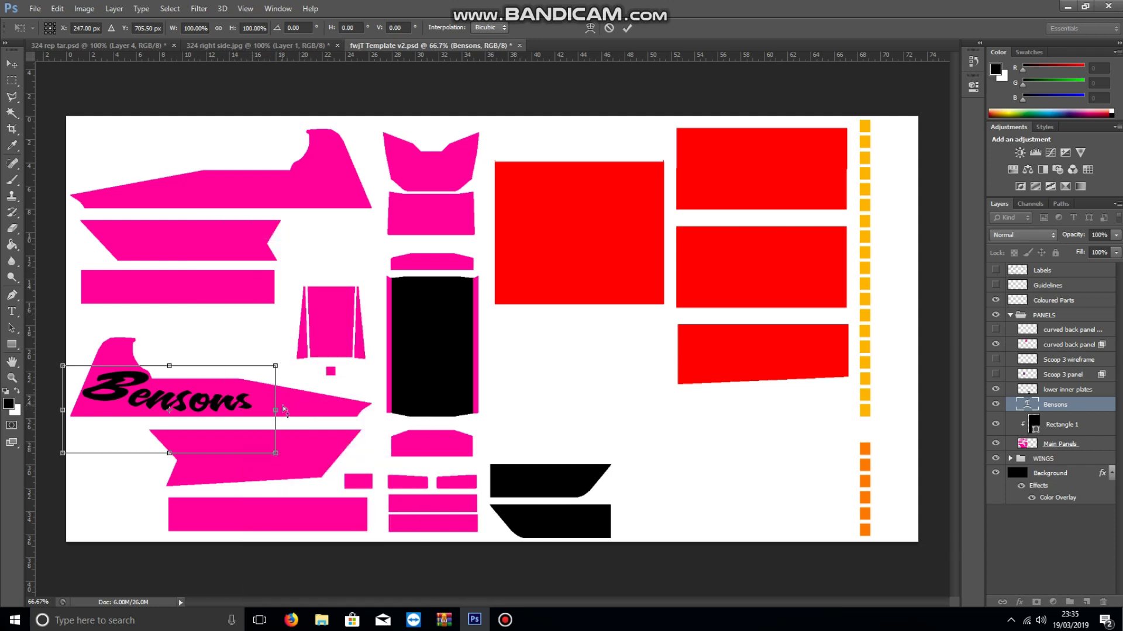
{"action": "left_click_drag", "start_coordinate": [285, 410], "coordinate": [286, 419]}
{"action": "key", "text": "Return"}
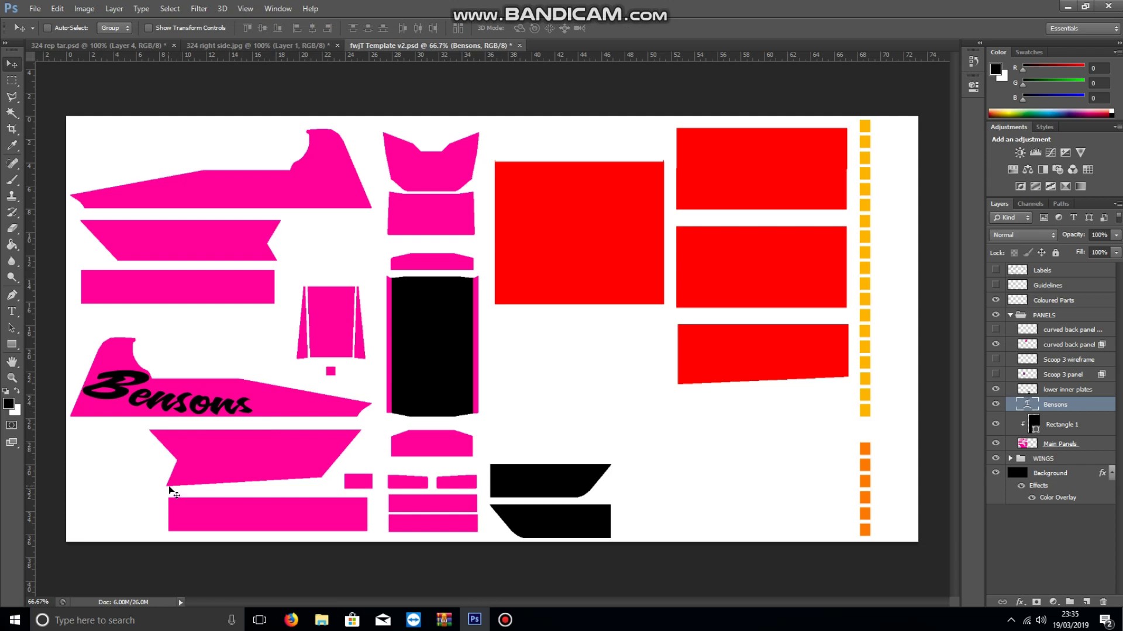
- Scale the Bensons text down slightly so that it fits the pink side panel
{"action": "key", "text": "ctrl+t"}
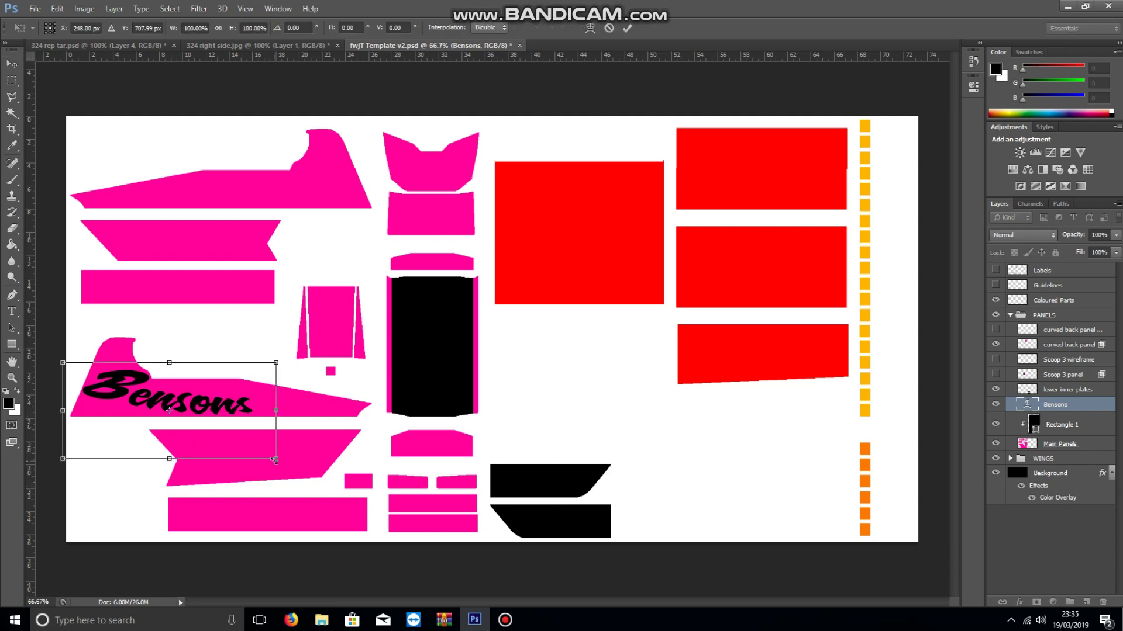
{"action": "left_click_drag", "start_coordinate": [274, 460], "coordinate": [268, 460]}
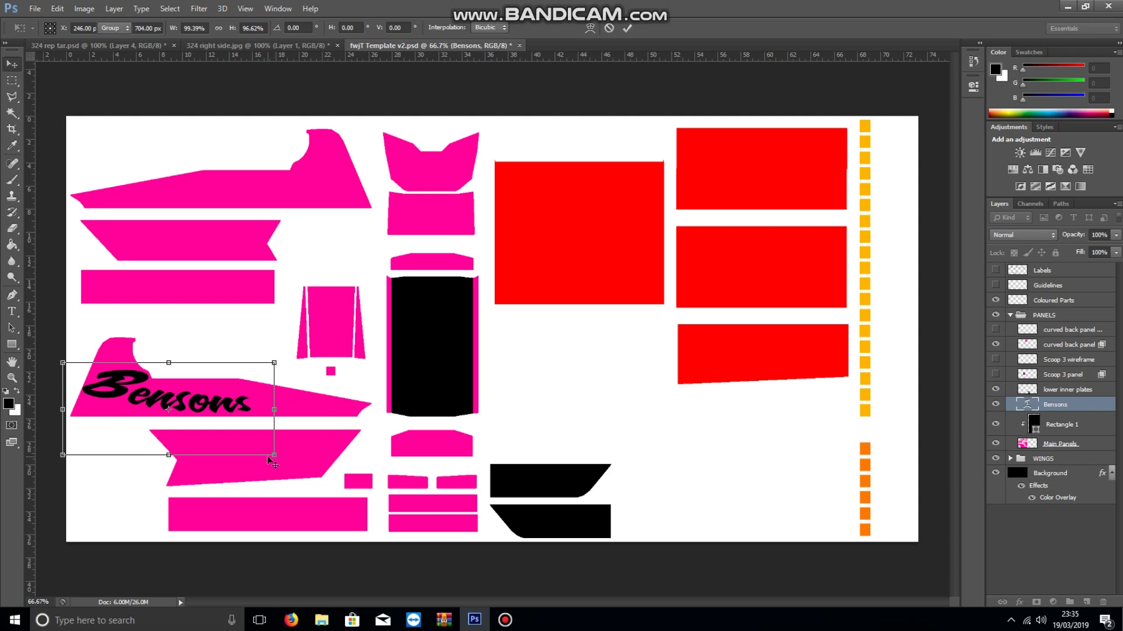
{"action": "key", "text": "Return"}
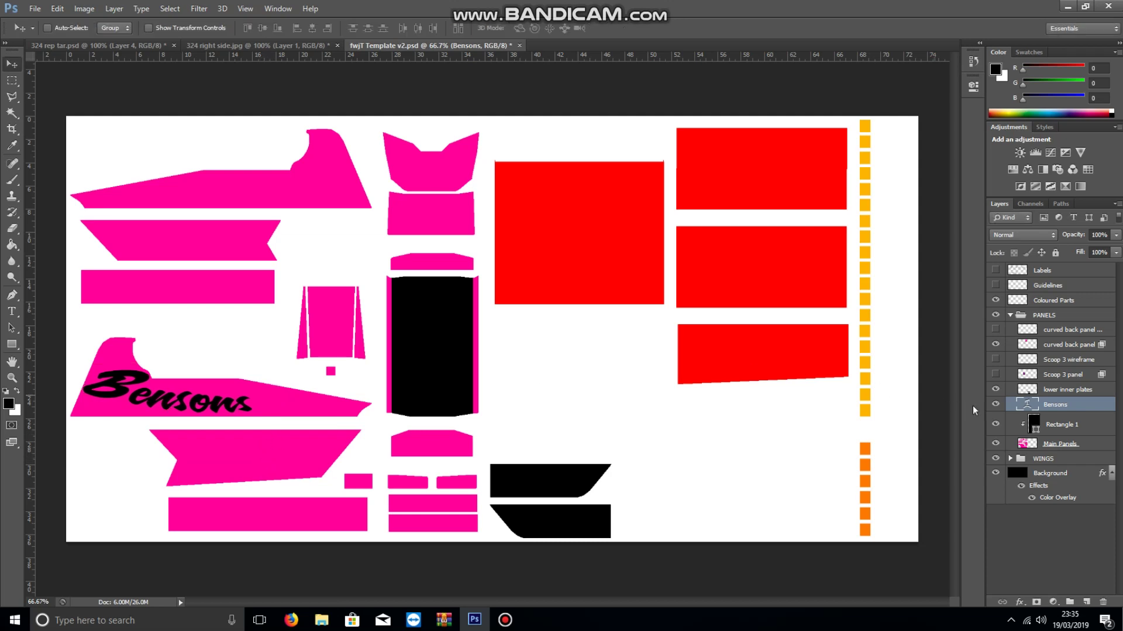
- Add a thin white outside stroke to the Bensons text layer
{"action": "double_click", "coordinate": [1094, 409]}
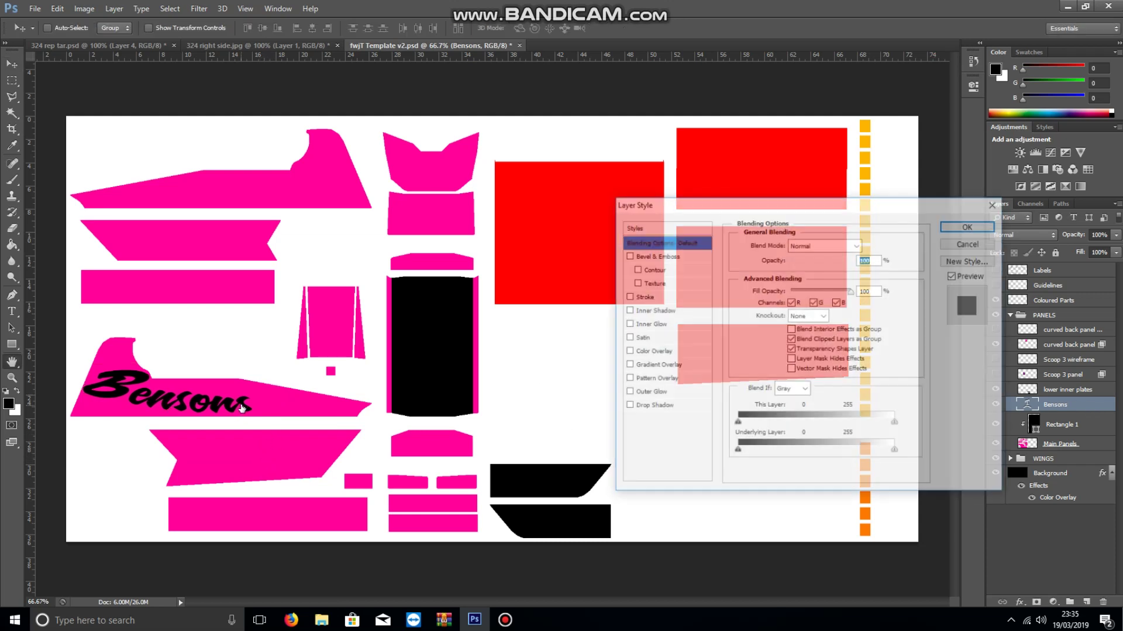
{"action": "left_click", "coordinate": [674, 298]}
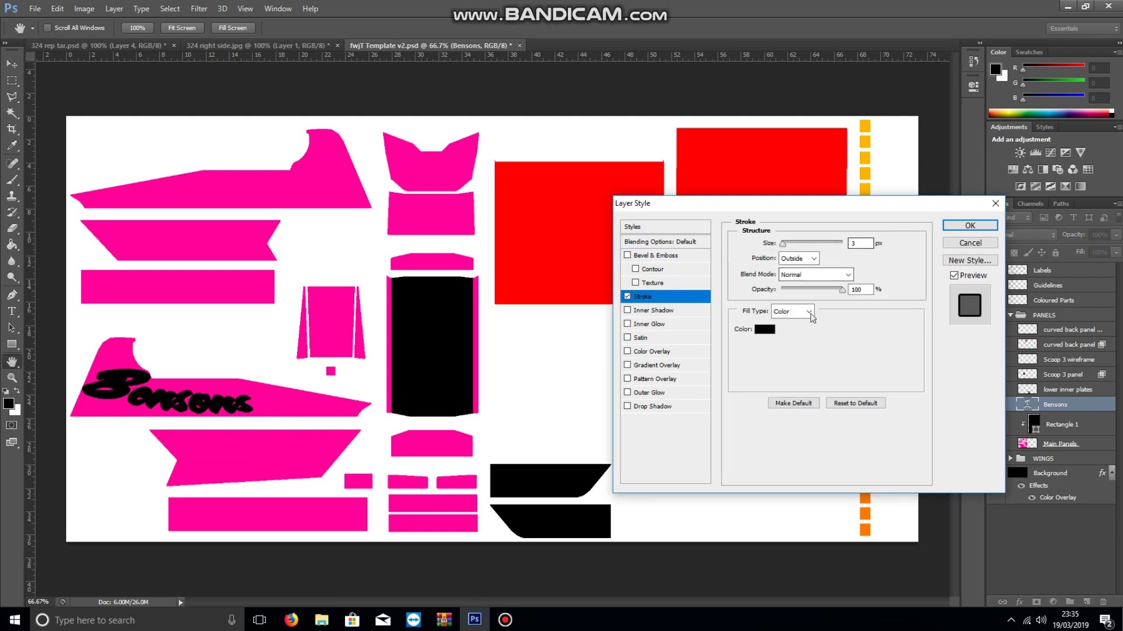
{"action": "left_click", "coordinate": [765, 329]}
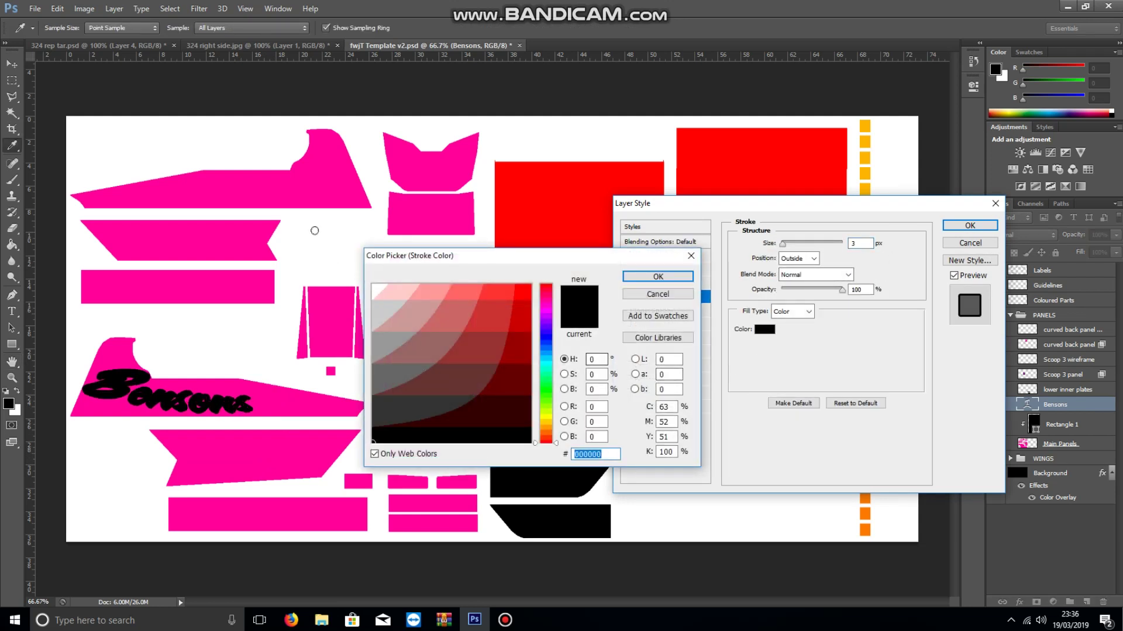
{"action": "left_click", "coordinate": [314, 229]}
{"action": "left_click", "coordinate": [670, 277]}
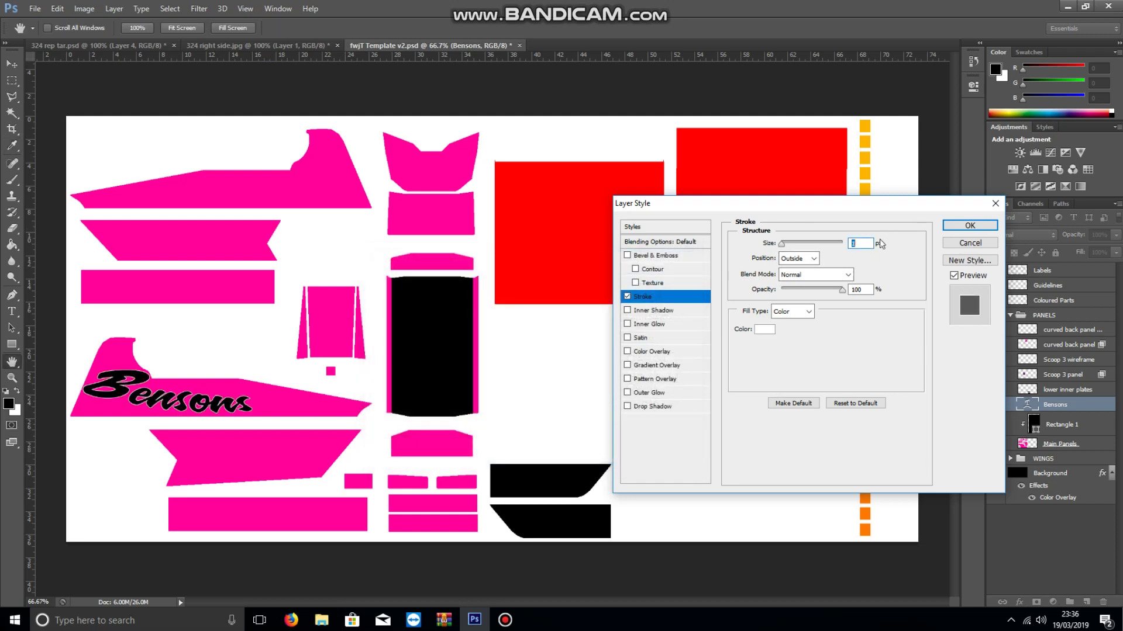
{"action": "key", "text": "Return"}
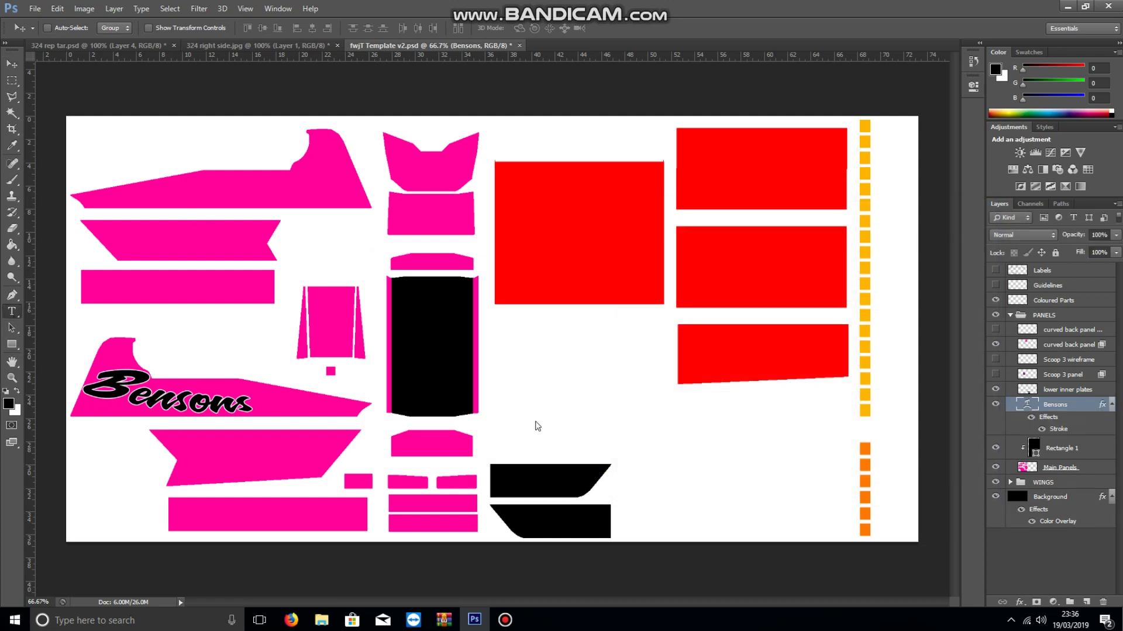
- Add a text box reading LTD on the blank canvas above the black panels
{"action": "left_click_drag", "start_coordinate": [551, 408], "coordinate": [751, 465]}
{"action": "type", "text": "KT"}
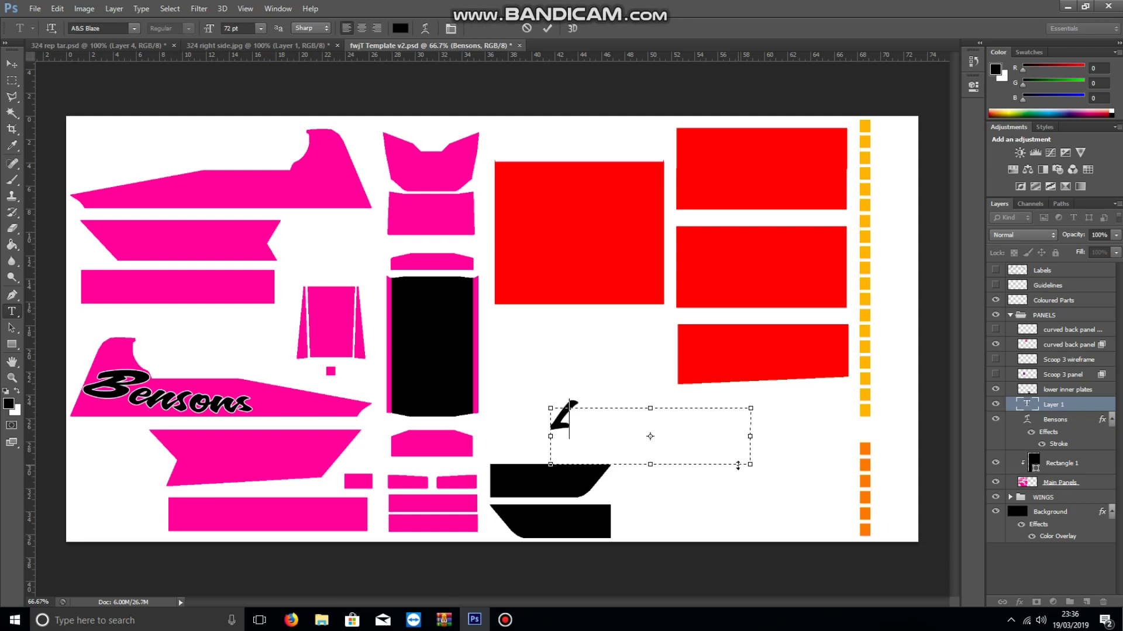
{"action": "type", "text": "D"}
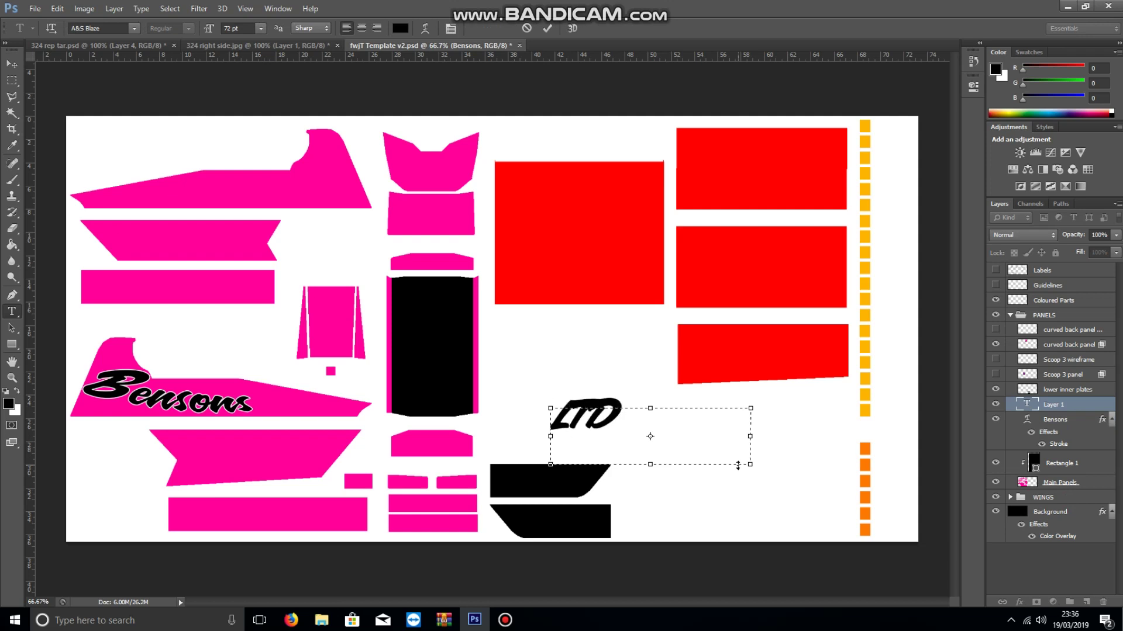
- Try the A&S Speedway font on the LTD text
{"action": "key", "text": "ctrl+a"}
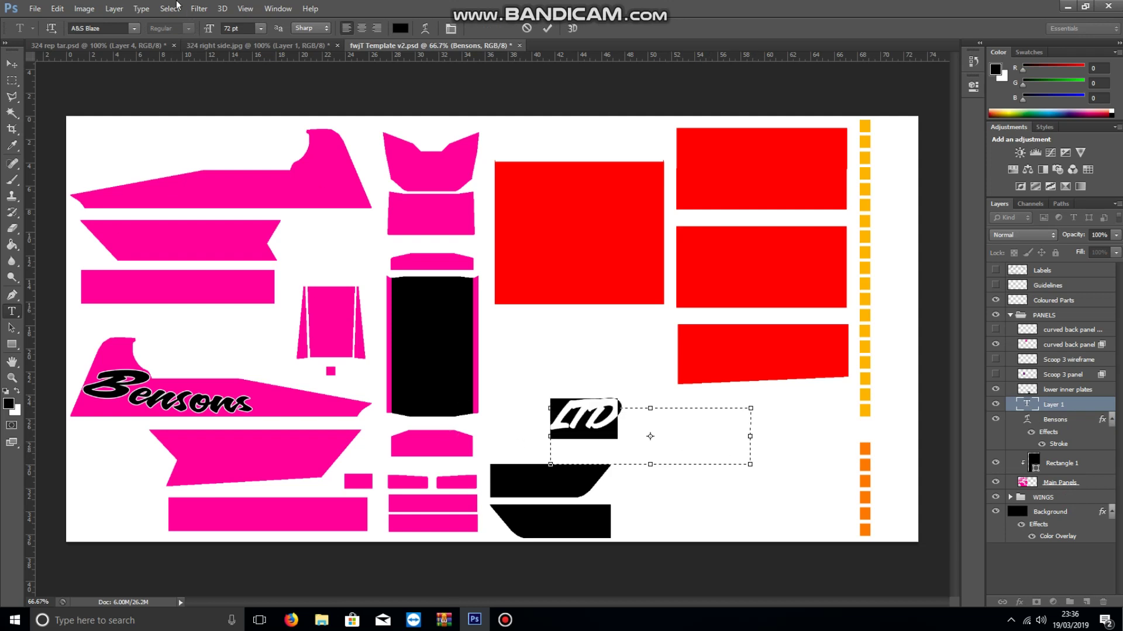
{"action": "left_click", "coordinate": [135, 28]}
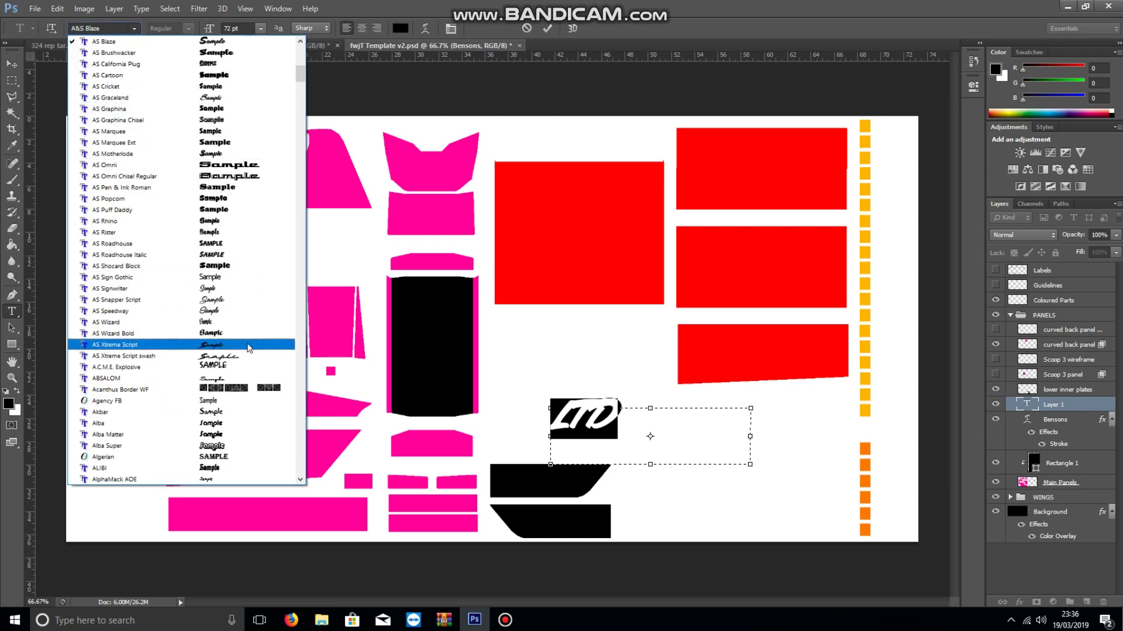
{"action": "scroll", "coordinate": [253, 363], "scroll_direction": "up", "scroll_amount": 4}
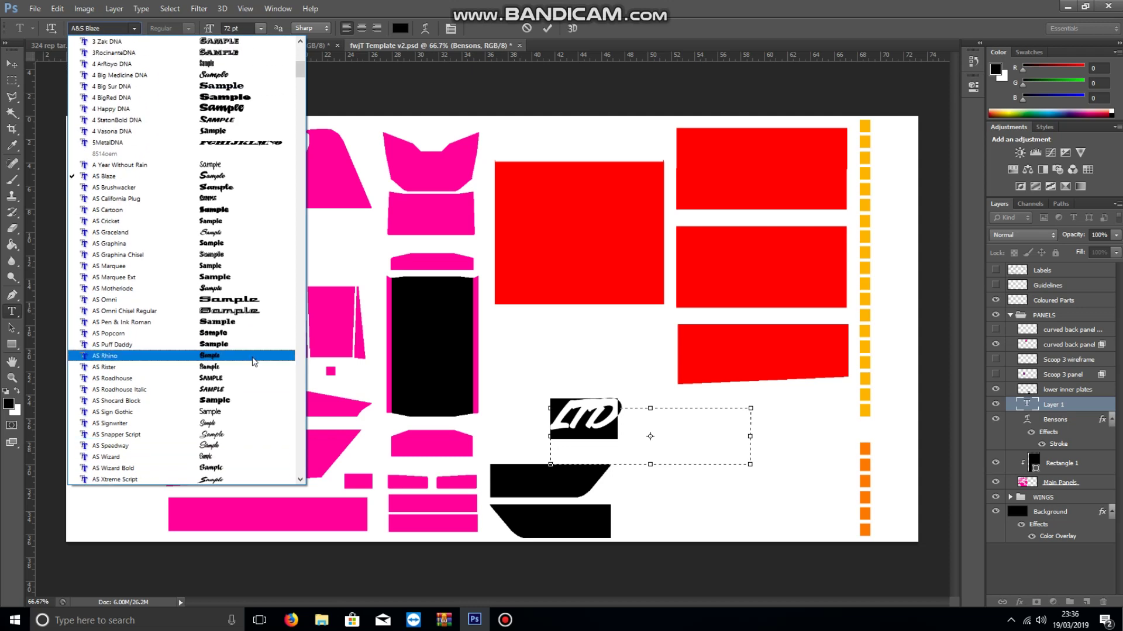
{"action": "left_click", "coordinate": [250, 448]}
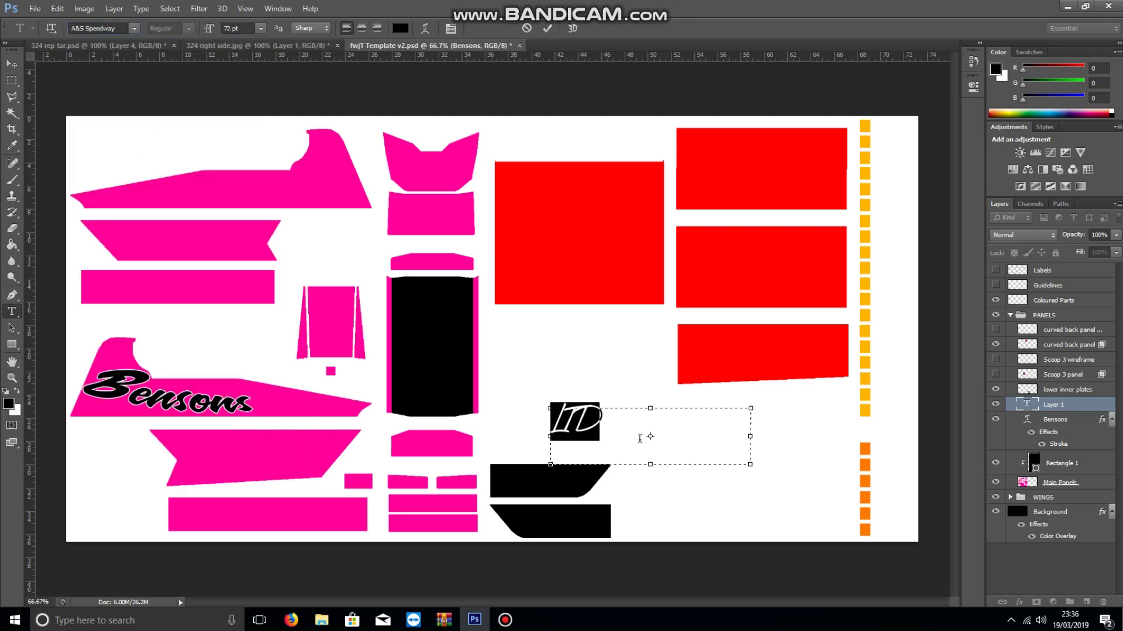
- Set the LTD text to the 0 Hot Rod DNA font and shrink its text box to about 5.22 × 1.89 cm
{"action": "left_click", "coordinate": [132, 29]}
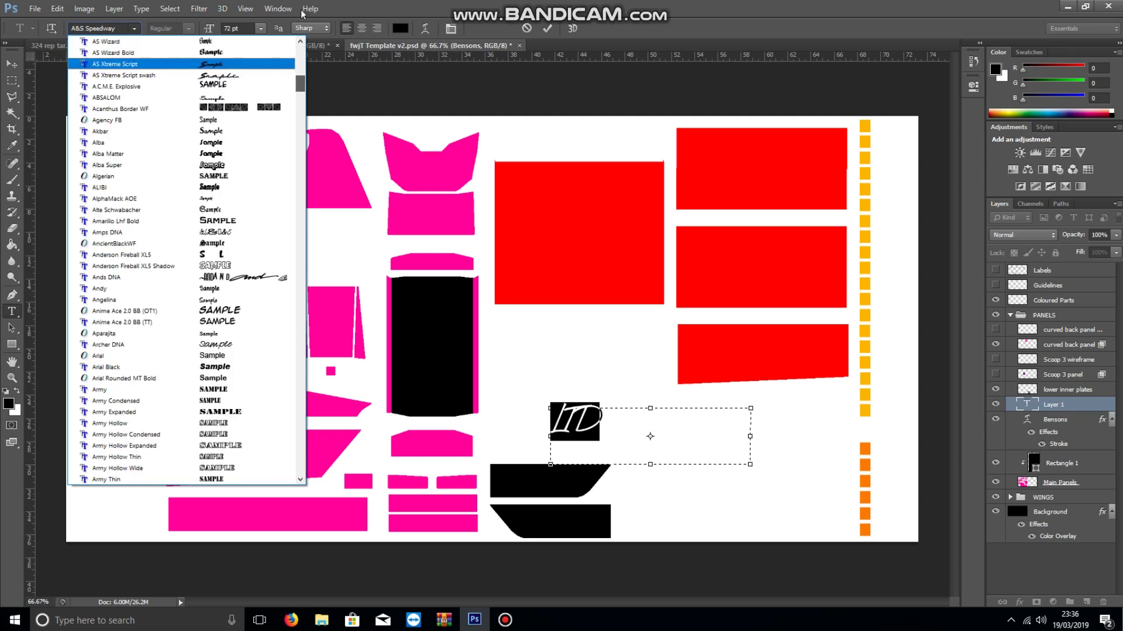
{"action": "left_click_drag", "start_coordinate": [300, 82], "coordinate": [305, 44]}
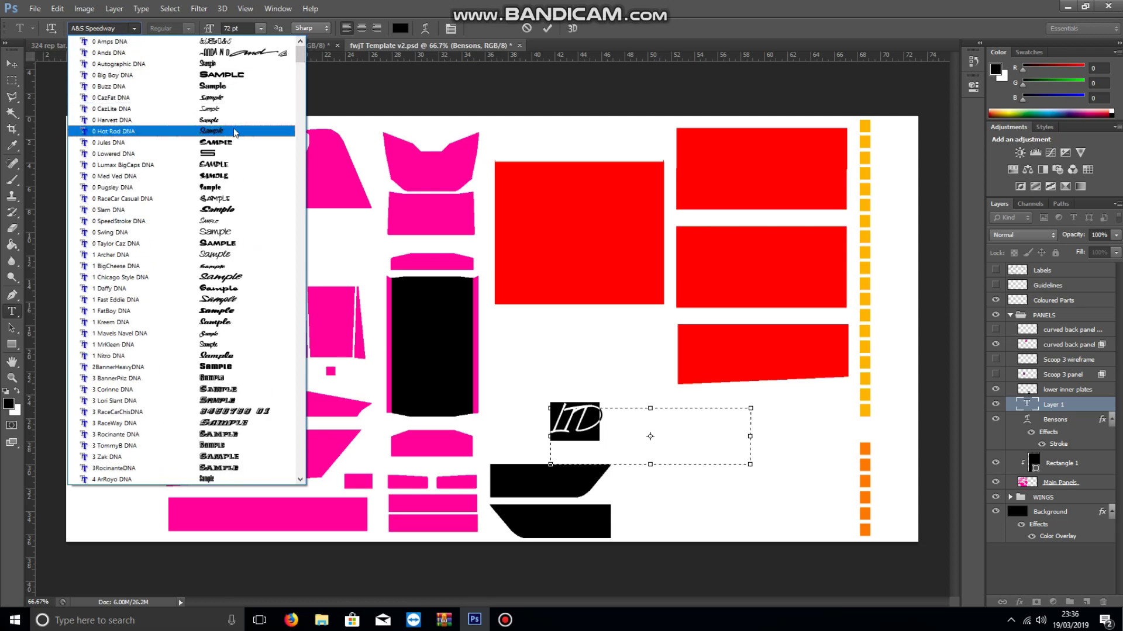
{"action": "left_click", "coordinate": [235, 132]}
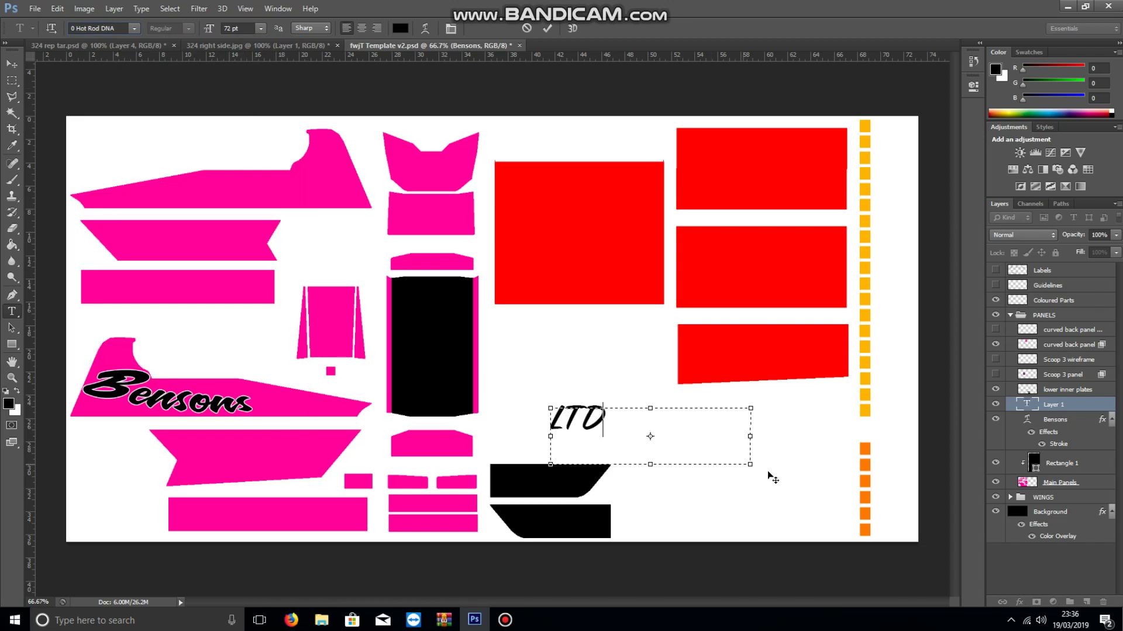
{"action": "left_click_drag", "start_coordinate": [750, 464], "coordinate": [611, 431]}
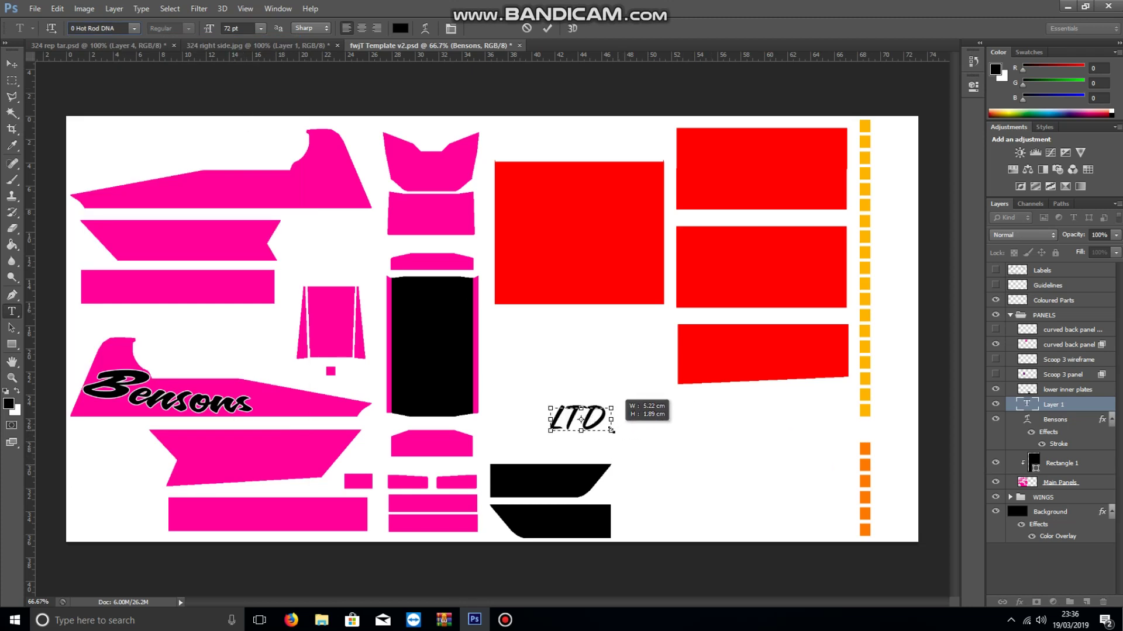
{"action": "left_click", "coordinate": [11, 63]}
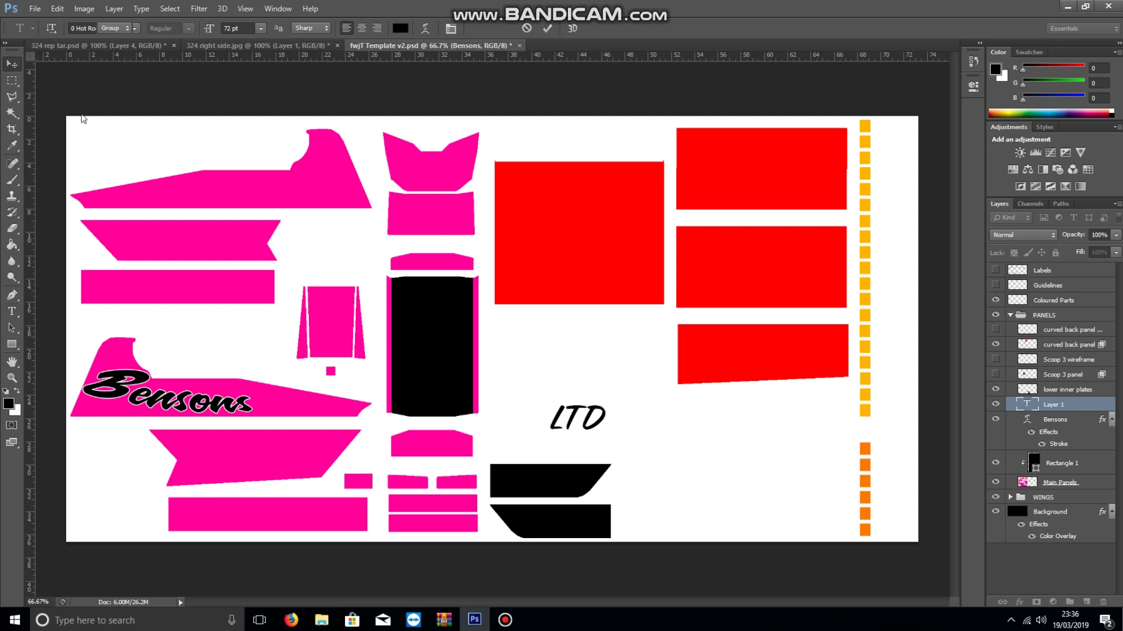
- Scale the LTD text down and place it just above the last letters of Bensons on the side panel
{"action": "key", "text": "ctrl+t"}
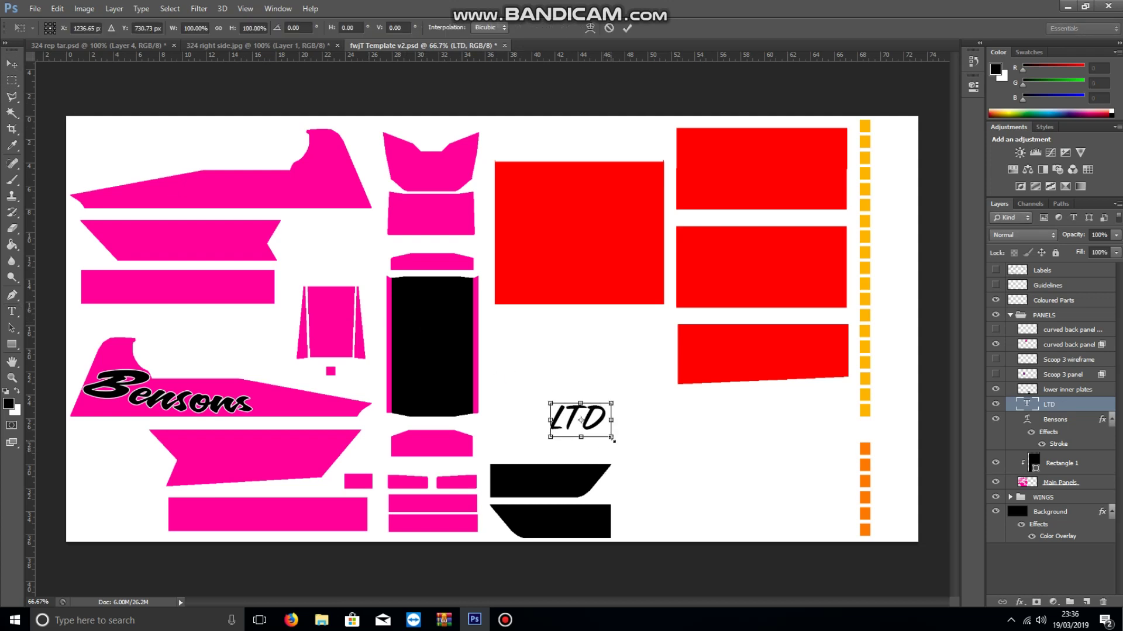
{"action": "left_click_drag", "start_coordinate": [611, 436], "coordinate": [241, 401]}
{"action": "key", "text": "Return"}
{"action": "key", "text": "ctrl+t"}
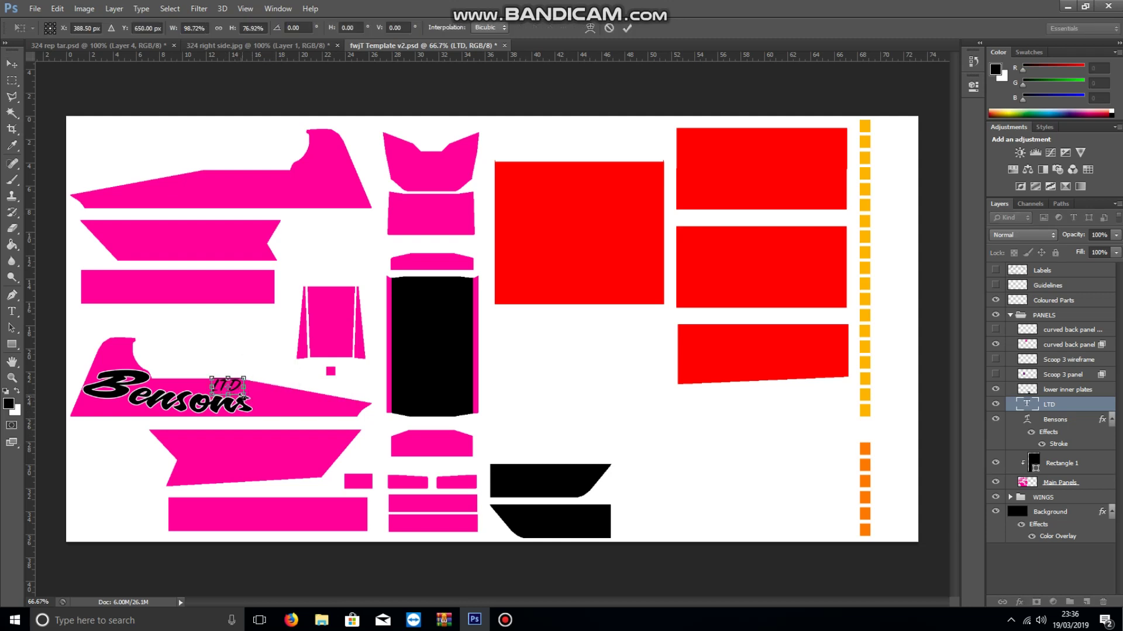
{"action": "key", "text": "Return"}
{"action": "key", "text": "Down"}
{"action": "key", "text": "Down"}
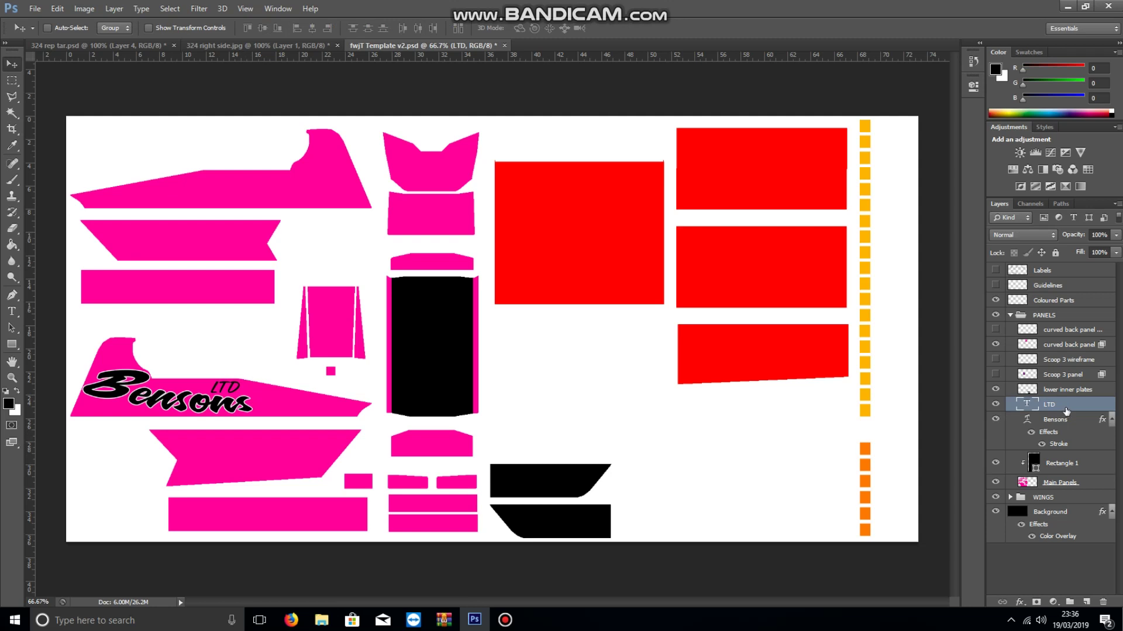
- Add a thin white outside stroke to the LTD text layer
{"action": "double_click", "coordinate": [1066, 411]}
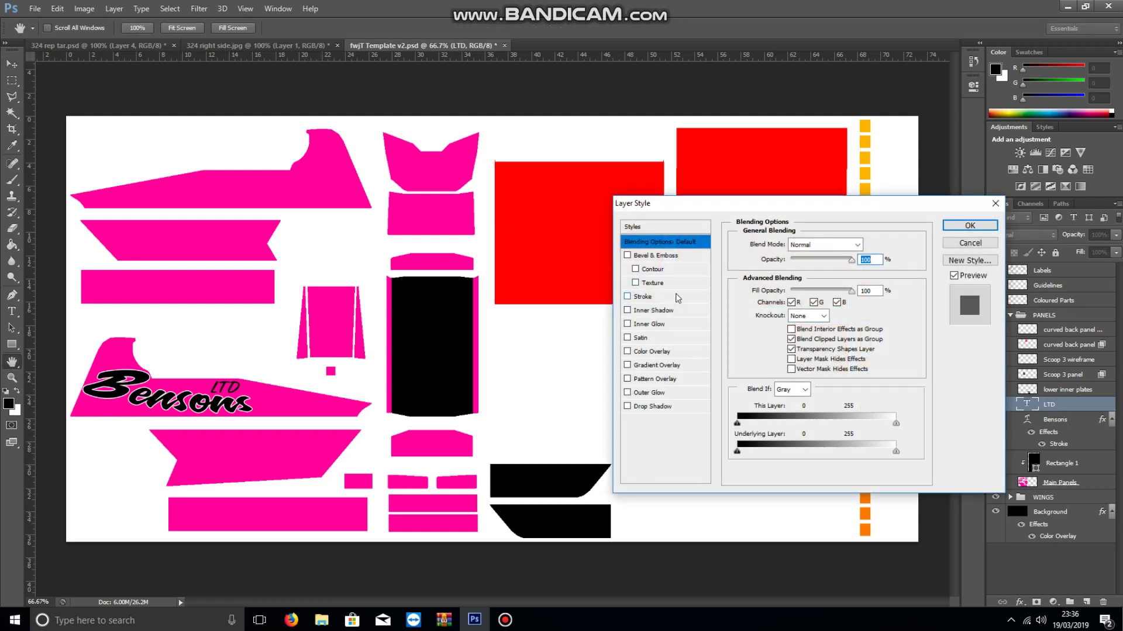
{"action": "left_click", "coordinate": [674, 296]}
{"action": "left_click", "coordinate": [757, 328]}
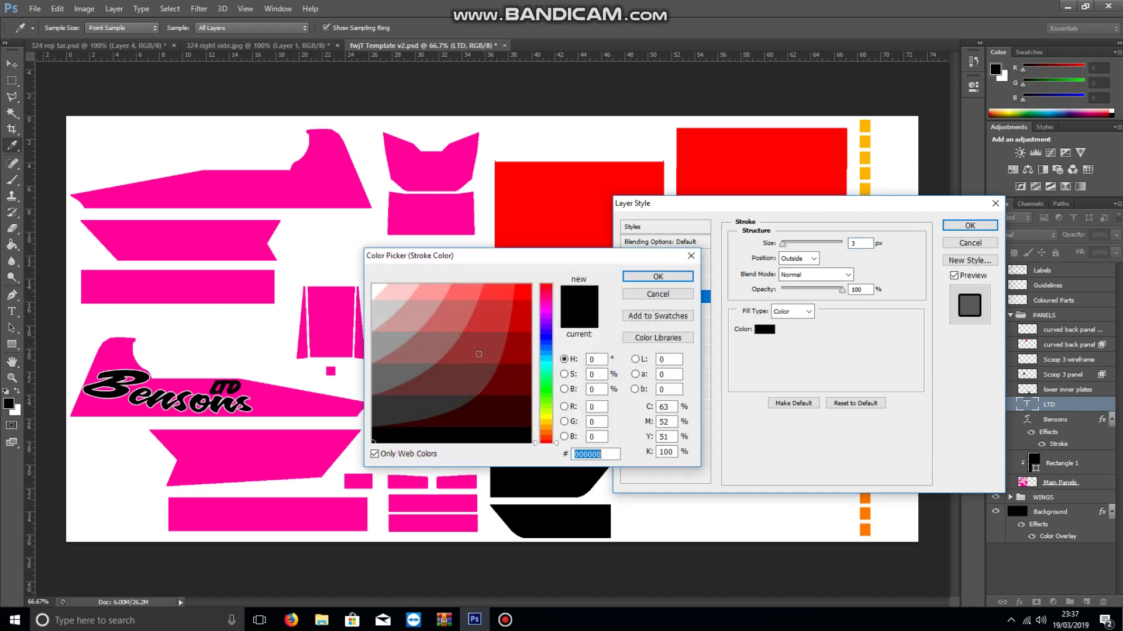
{"action": "left_click_drag", "start_coordinate": [478, 353], "coordinate": [348, 279]}
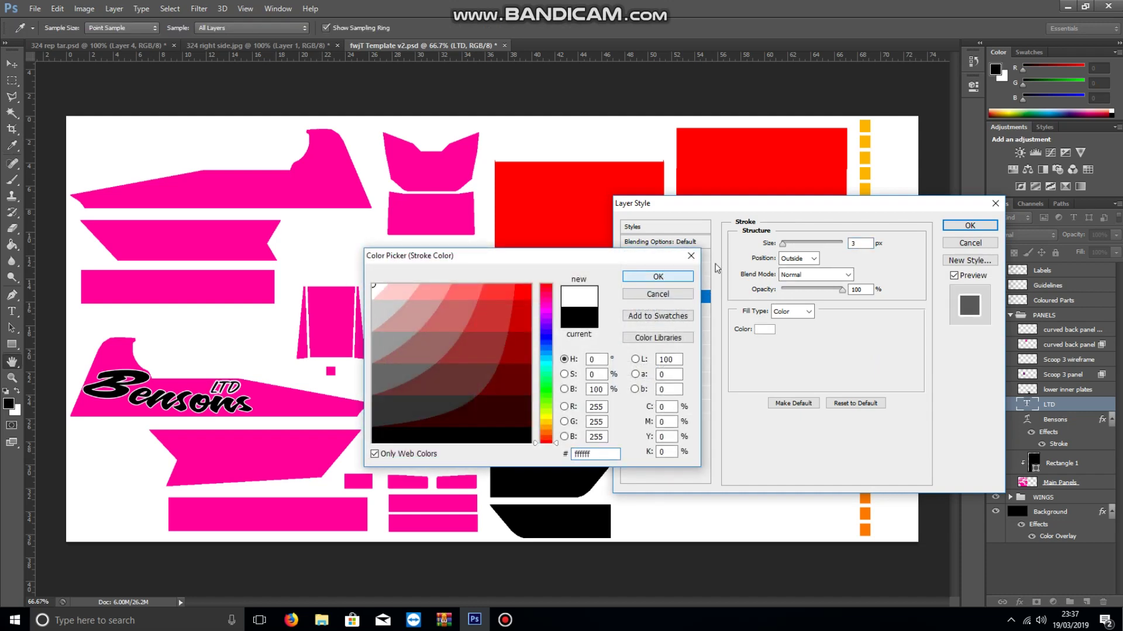
{"action": "left_click", "coordinate": [658, 277]}
{"action": "key", "text": "Down"}
{"action": "key", "text": "Down"}
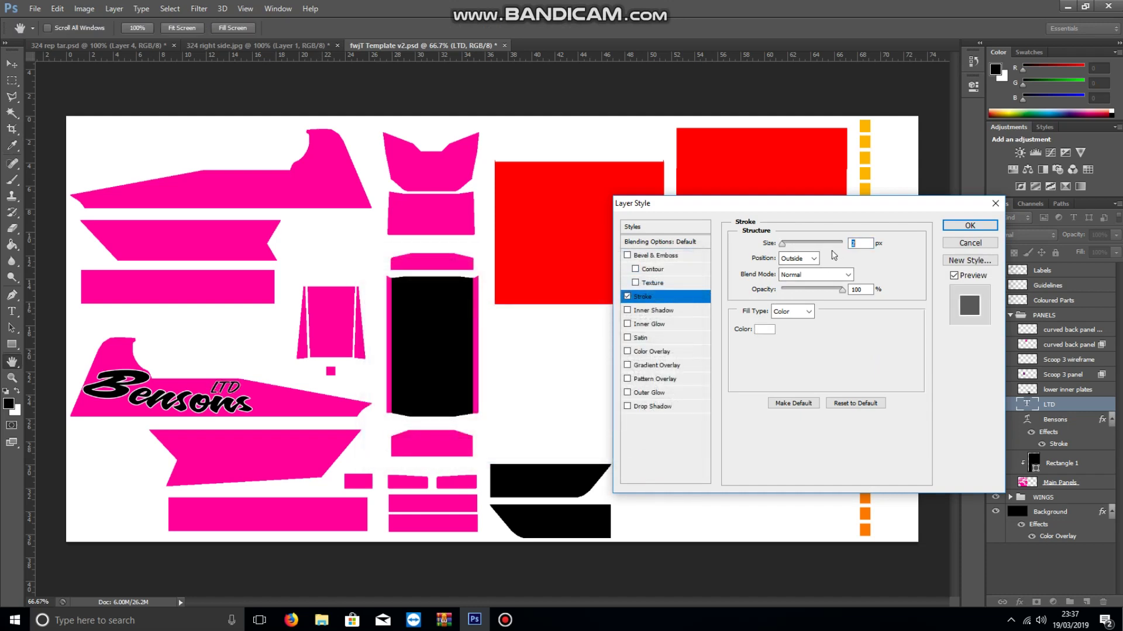
{"action": "key", "text": "Up"}
{"action": "key", "text": "Return"}
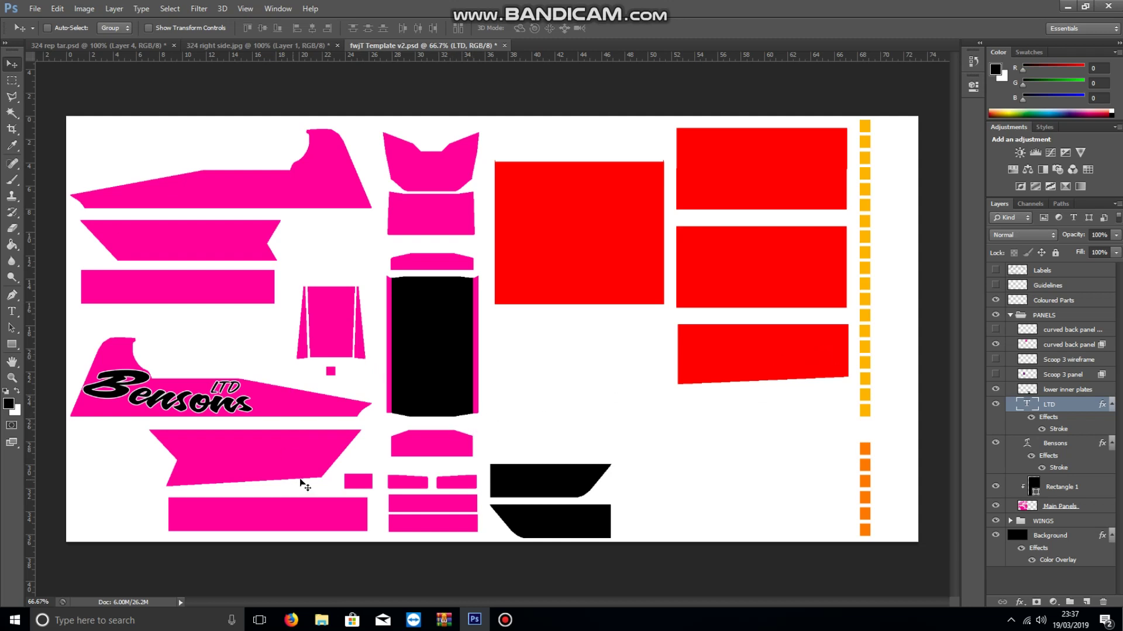
{"action": "left_click", "coordinate": [504, 621]}
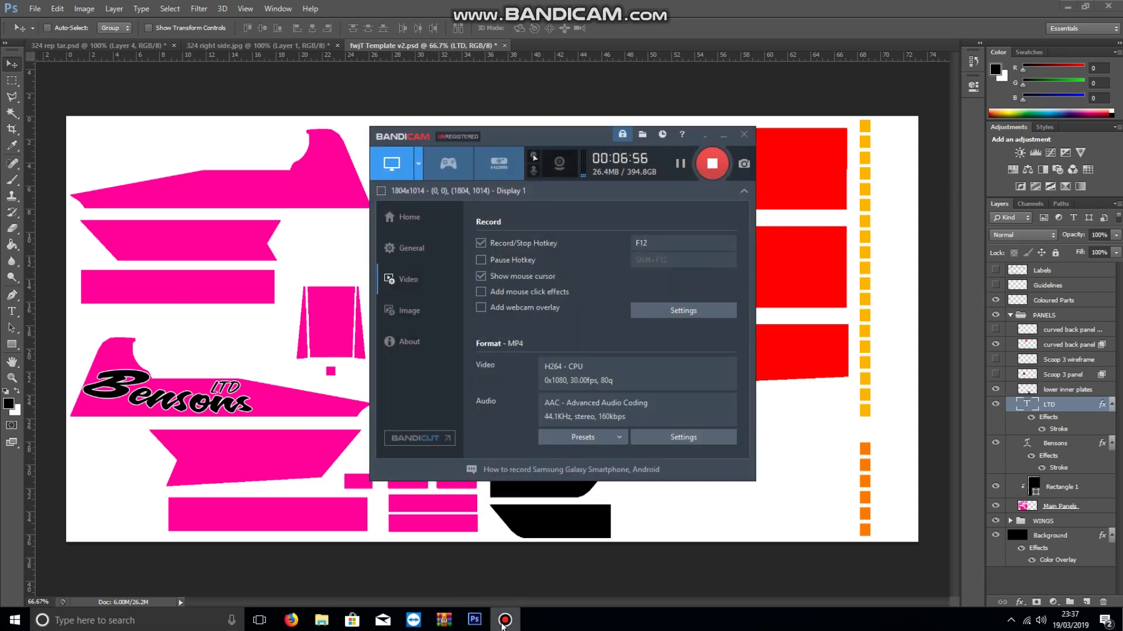
{"action": "left_click", "coordinate": [505, 622]}
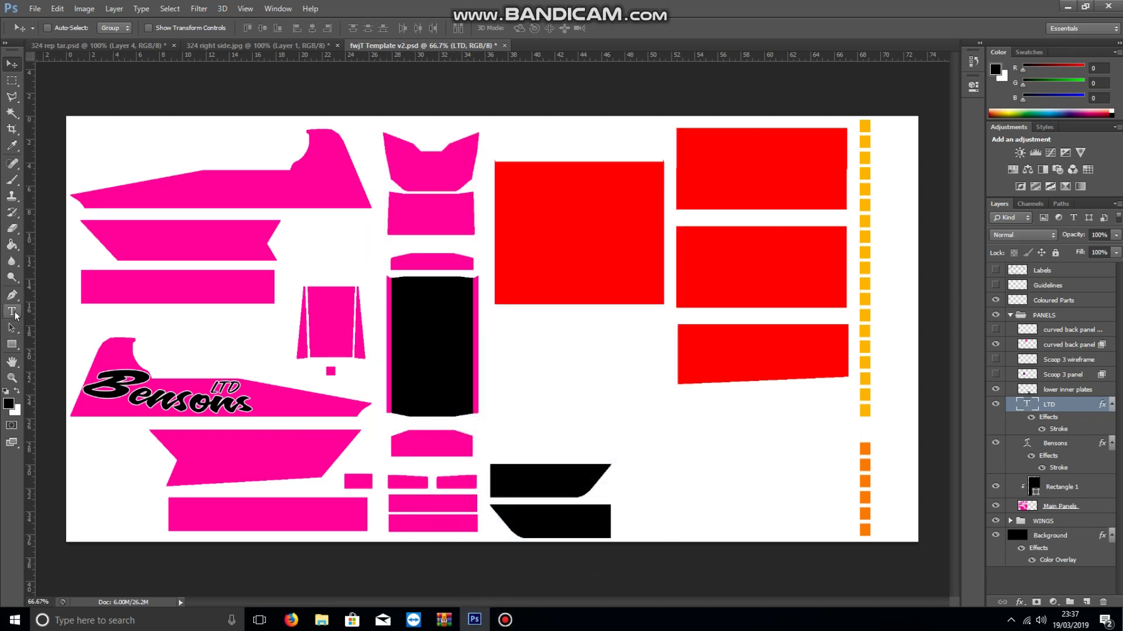
{"action": "left_click", "coordinate": [14, 311]}
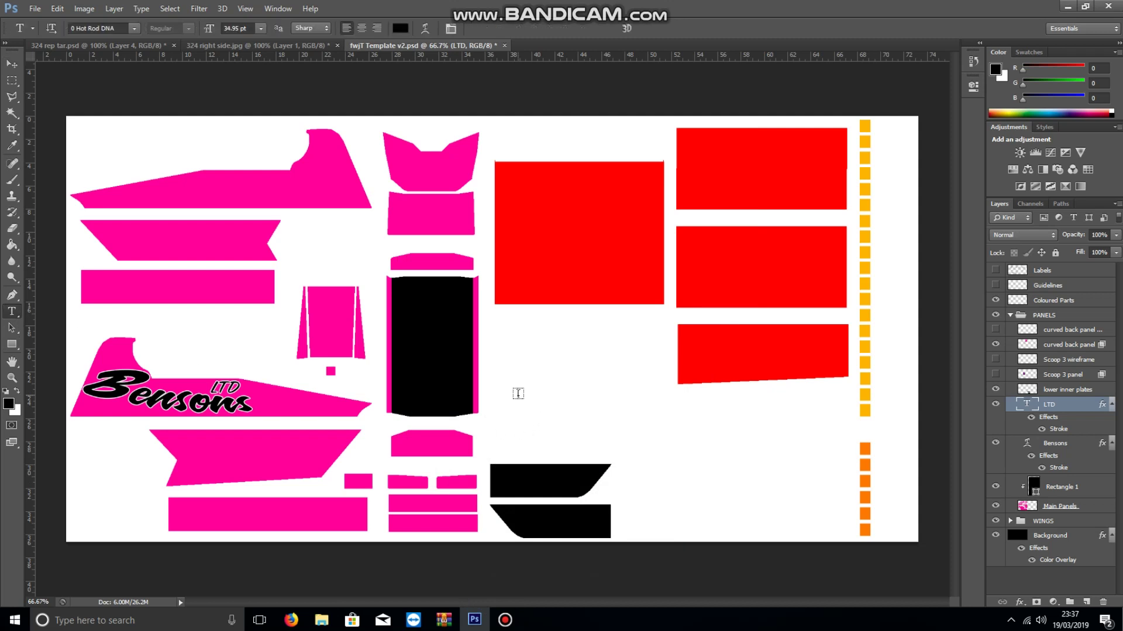
{"action": "left_click", "coordinate": [12, 63]}
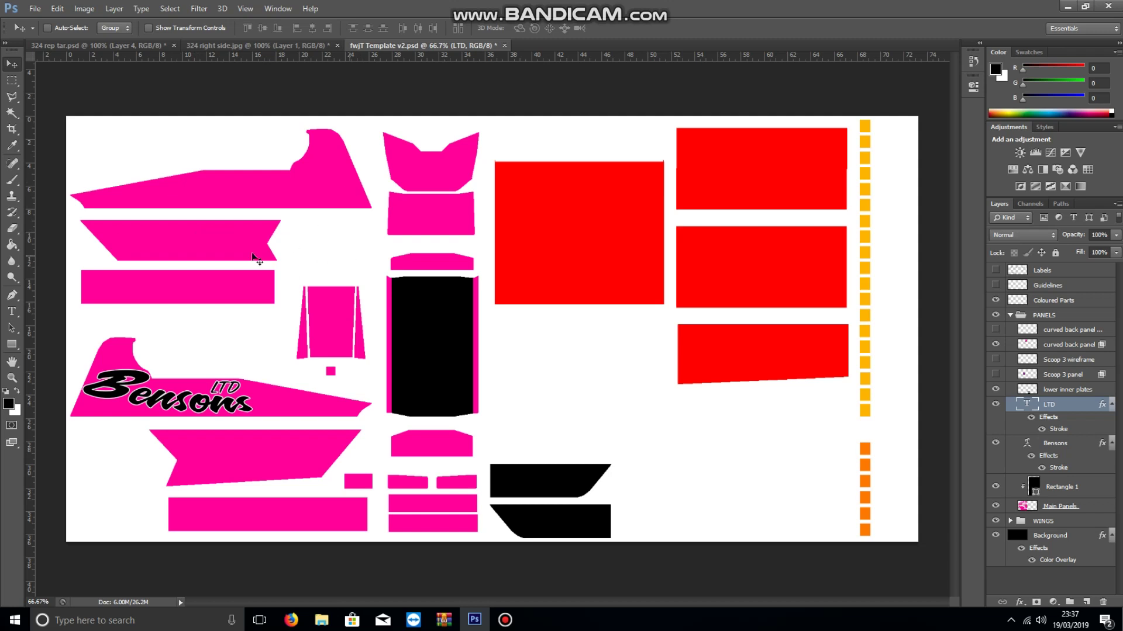
- Draw a black rectangle about 132 × 98 px across the middle of the second pink centre panel and clip it to the curved back panel layer
{"action": "left_click", "coordinate": [11, 345]}
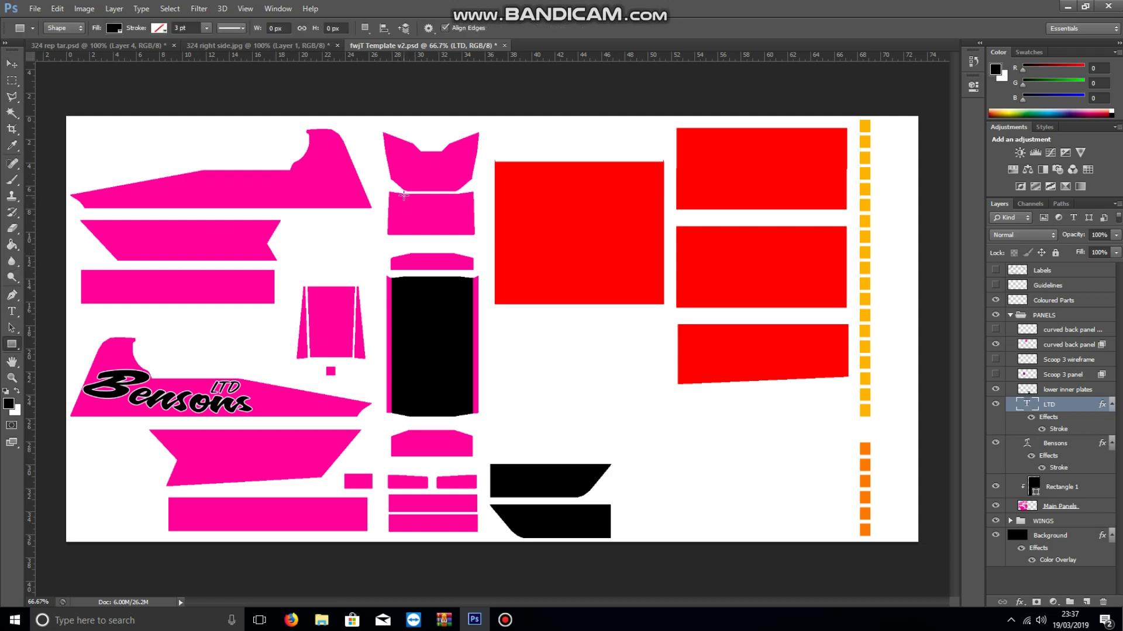
{"action": "left_click_drag", "start_coordinate": [404, 194], "coordinate": [456, 235]}
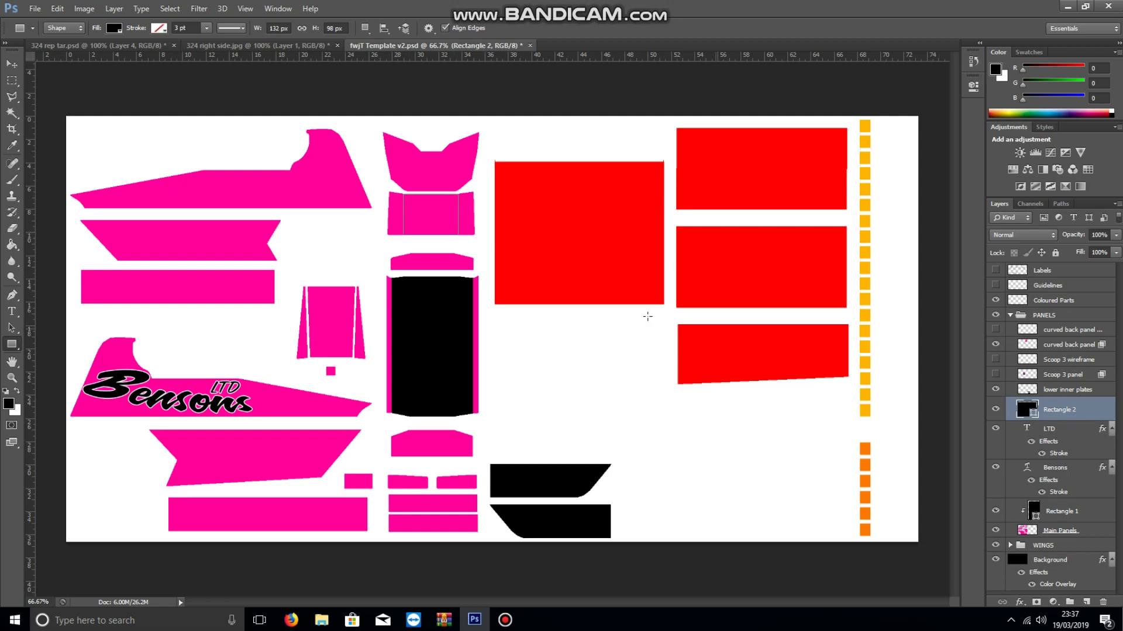
{"action": "left_click_drag", "start_coordinate": [1079, 416], "coordinate": [1084, 526]}
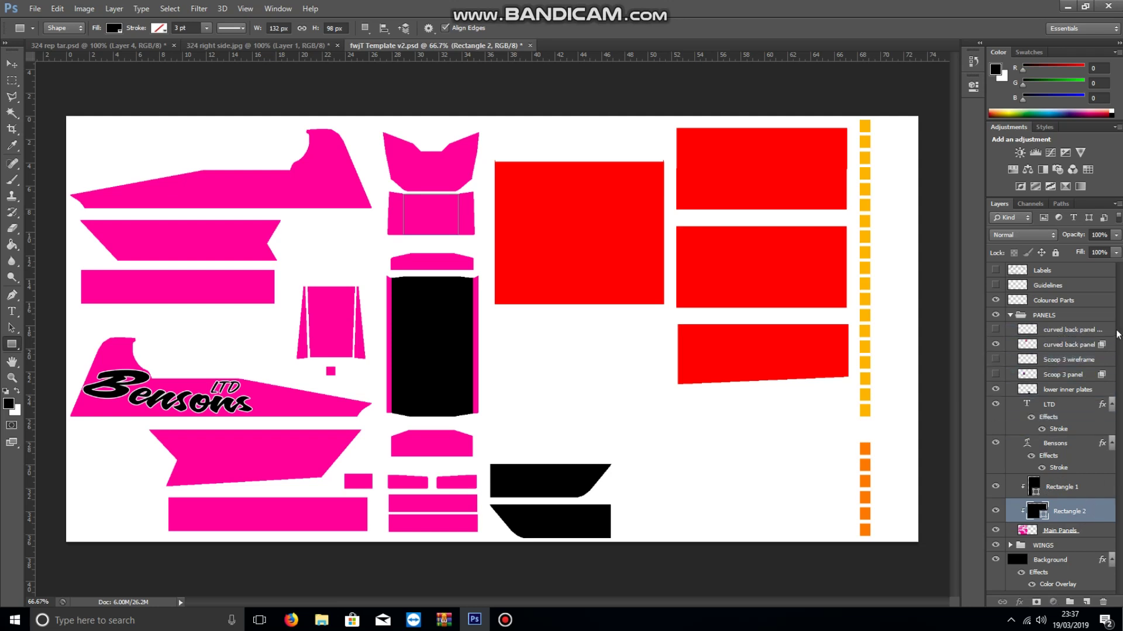
{"action": "left_click_drag", "start_coordinate": [1093, 516], "coordinate": [1076, 343]}
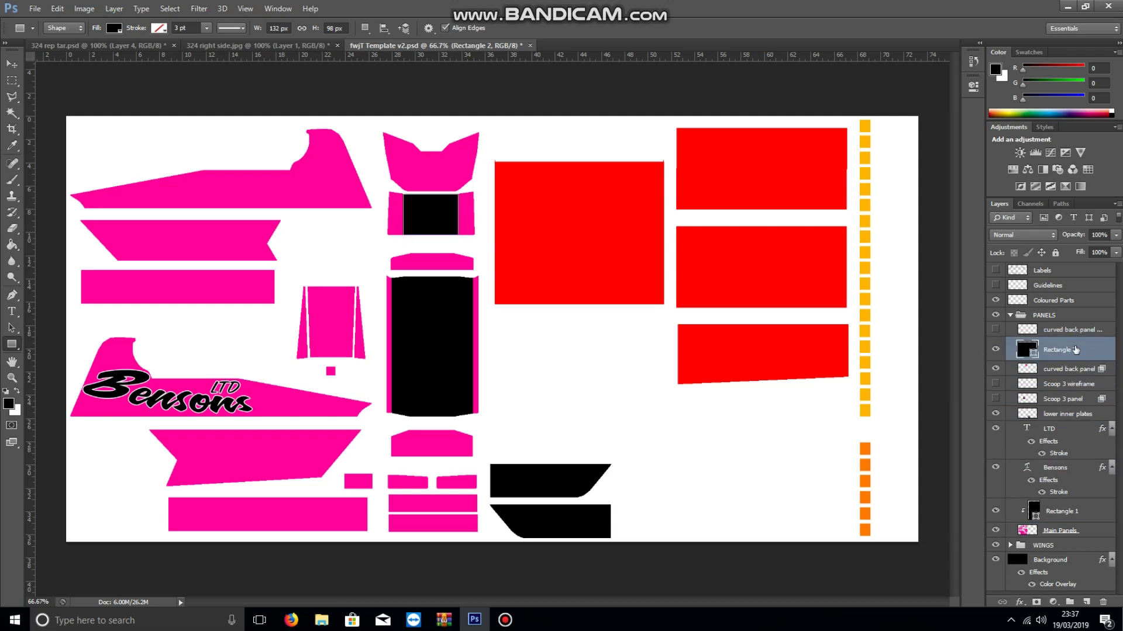
{"action": "right_click", "coordinate": [1073, 351]}
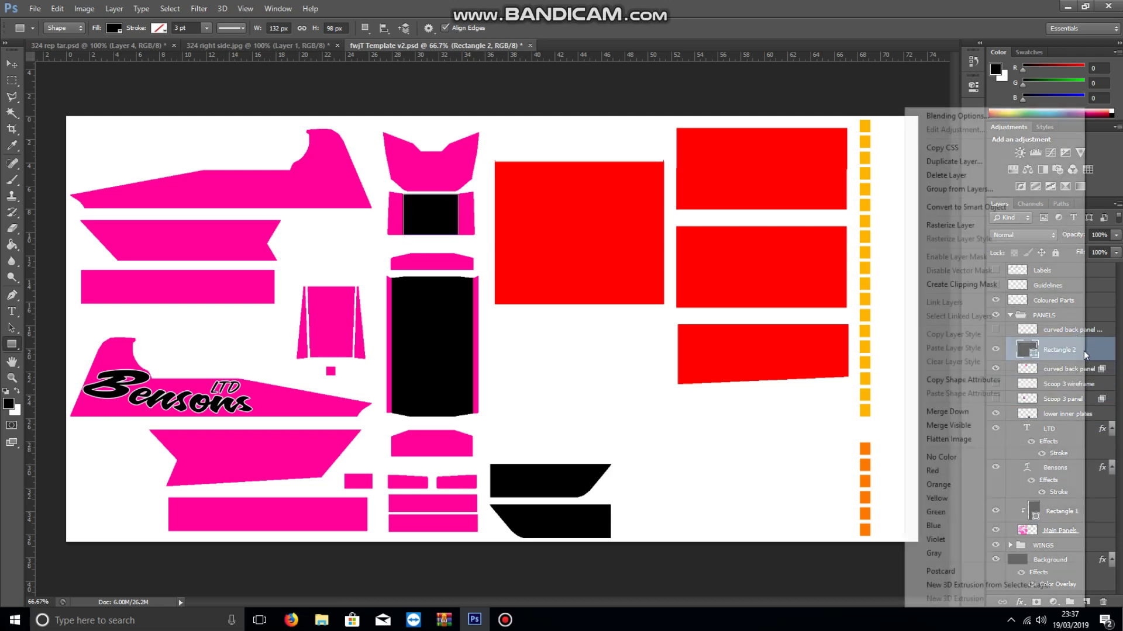
{"action": "left_click", "coordinate": [988, 284]}
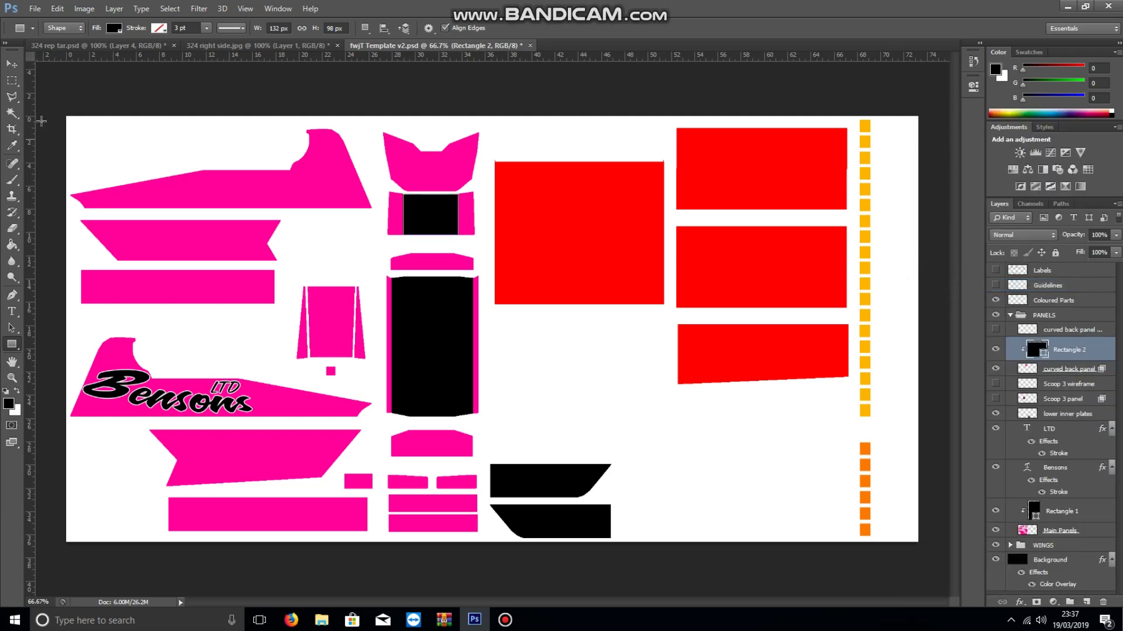
- Nudge the black rectangle sideways to centre it on the curved back panel, and check the 324 right side.jpg reference photo
{"action": "left_click", "coordinate": [8, 65]}
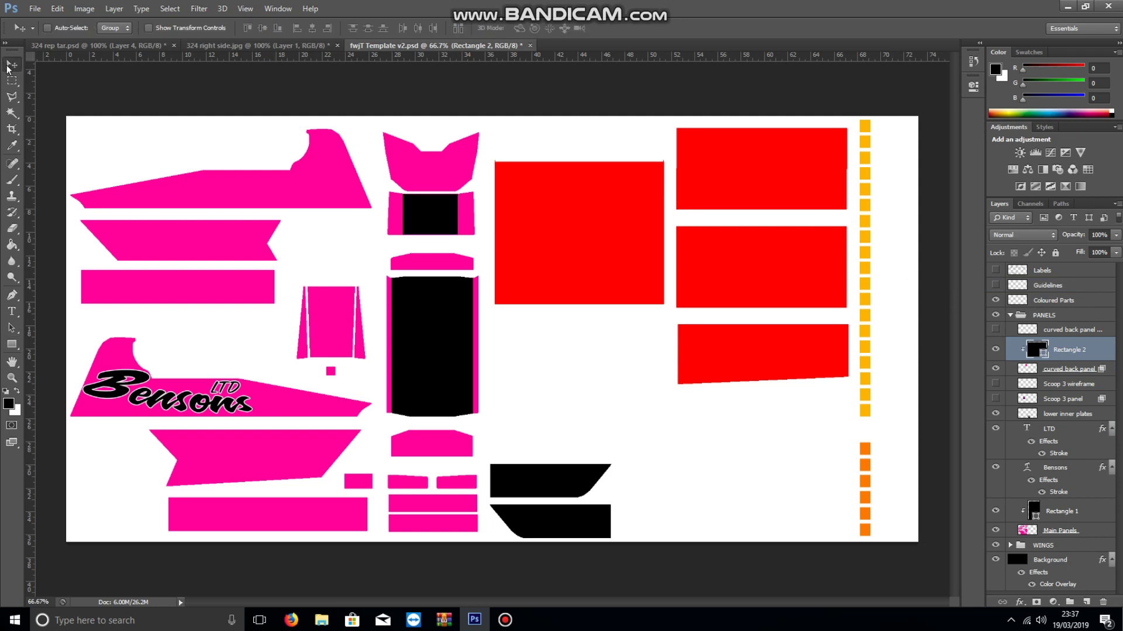
{"action": "key", "text": "Right"}
{"action": "key", "text": "Right"}
{"action": "key", "text": "Right"}
{"action": "key", "text": "Right"}
{"action": "key", "text": "Left"}
{"action": "key", "text": "Left"}
{"action": "key", "text": "Left"}
{"action": "key", "text": "Left"}
{"action": "key", "text": "Right"}
{"action": "key", "text": "Right"}
{"action": "key", "text": "Right"}
{"action": "key", "text": "Right"}
{"action": "left_click", "coordinate": [204, 46]}
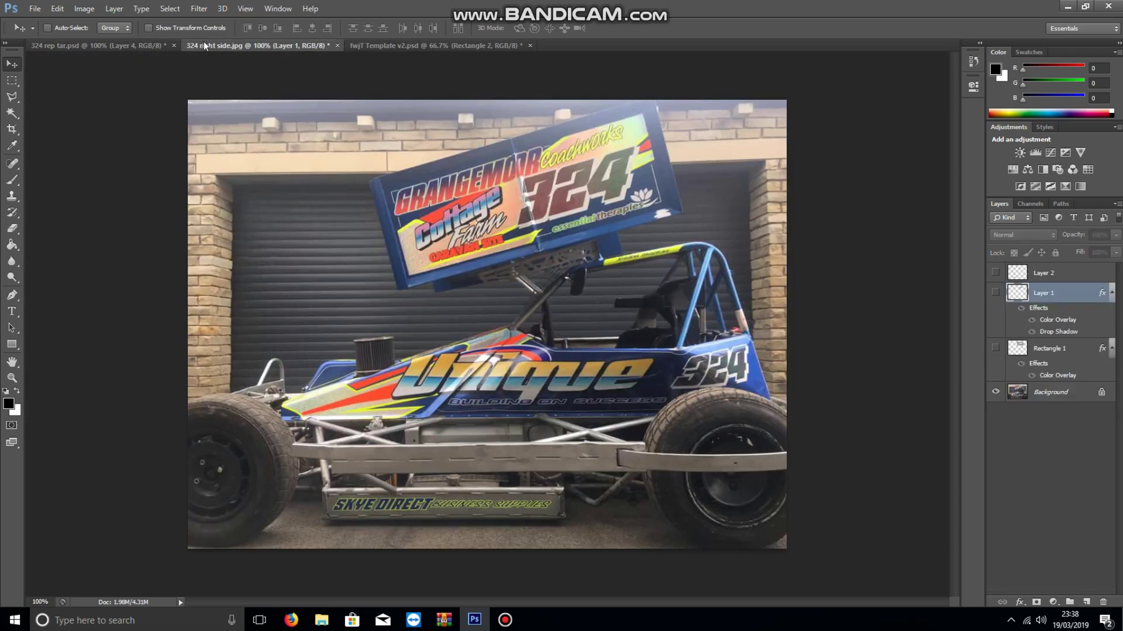
{"action": "left_click", "coordinate": [412, 47]}
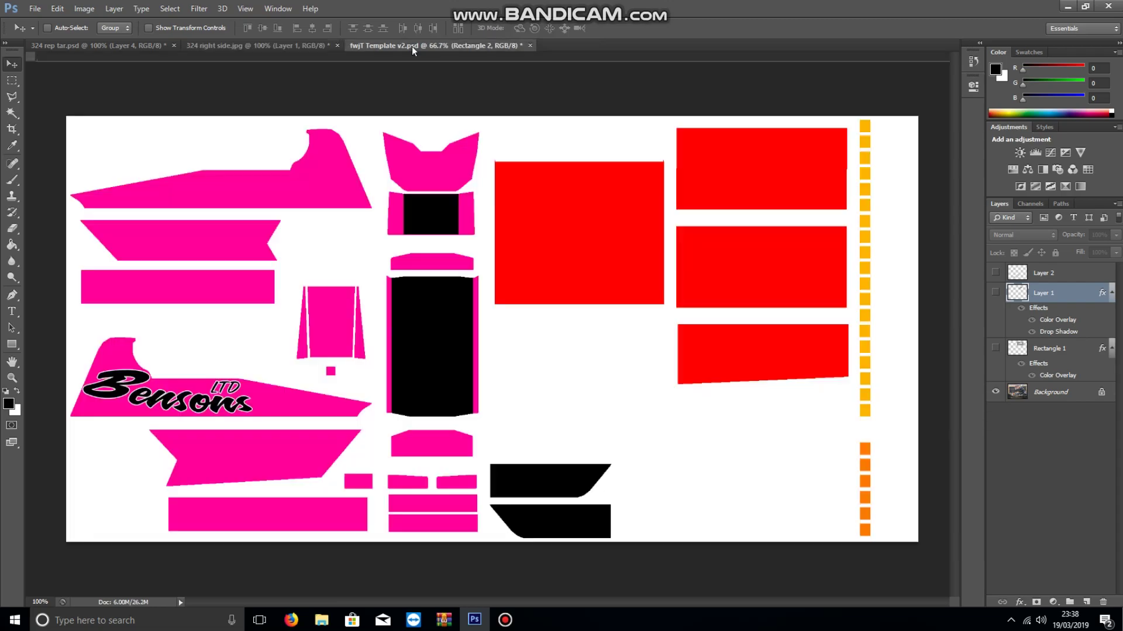